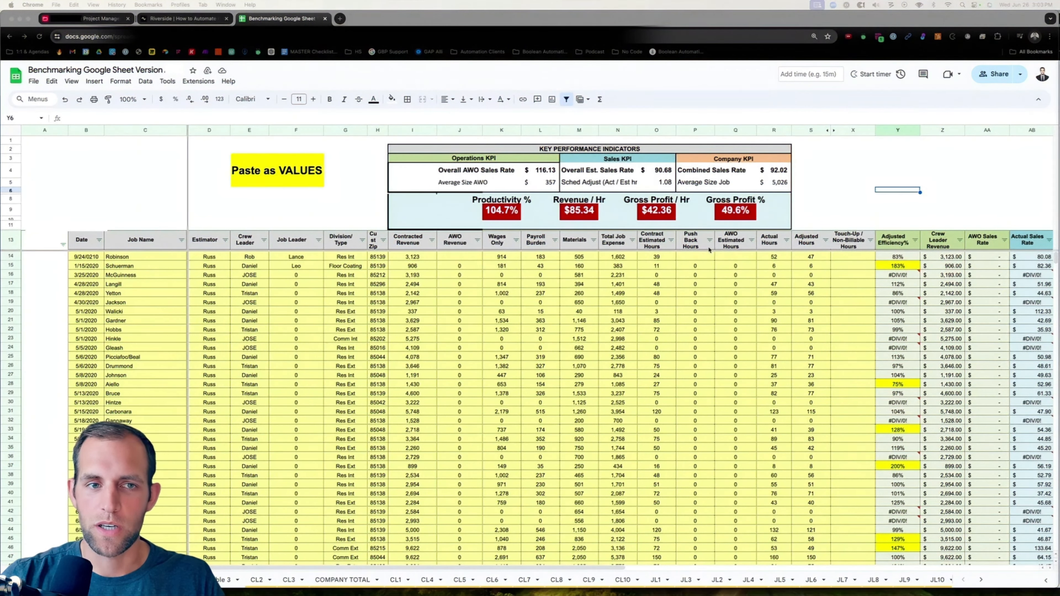
Switch to the Project Management base tab and resize its window against the benchmarking sheet.
click(96, 24)
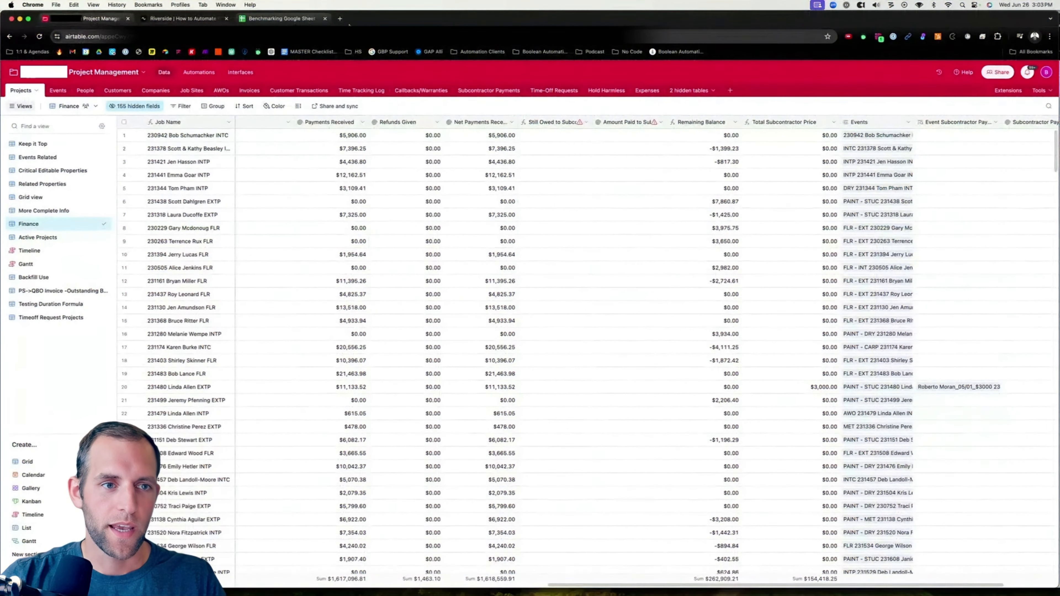
drag(518, 541, 524, 386)
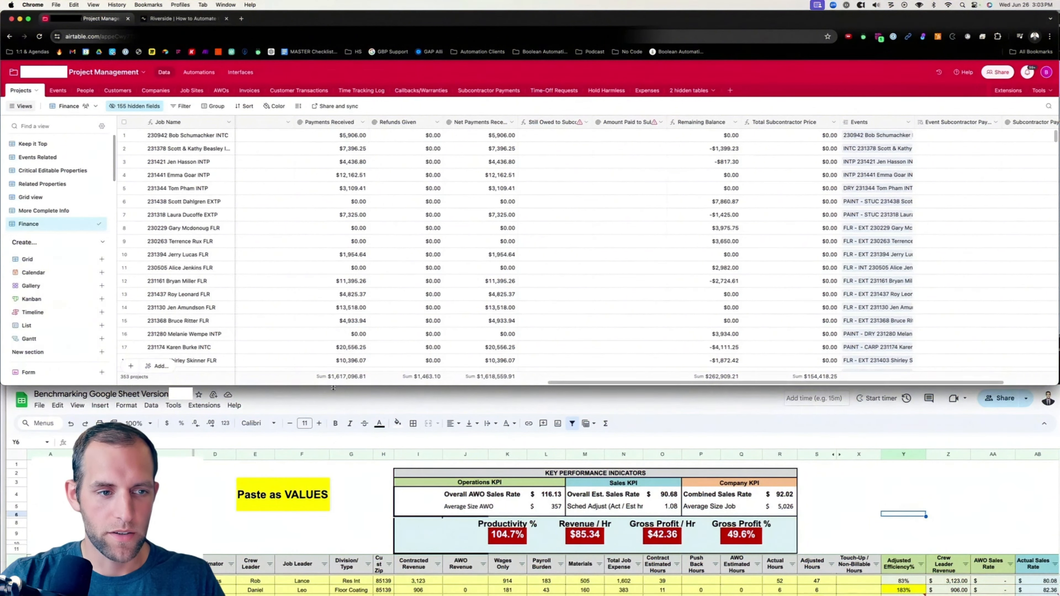
drag(332, 387, 363, 529)
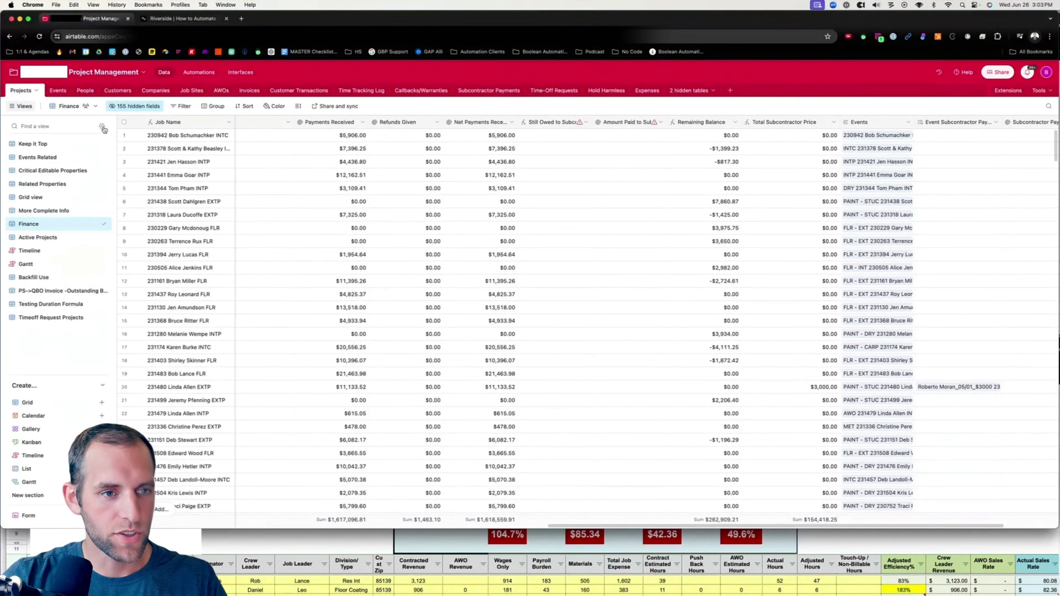
Create a new collaborative grid view named Benchmarking.
click(102, 127)
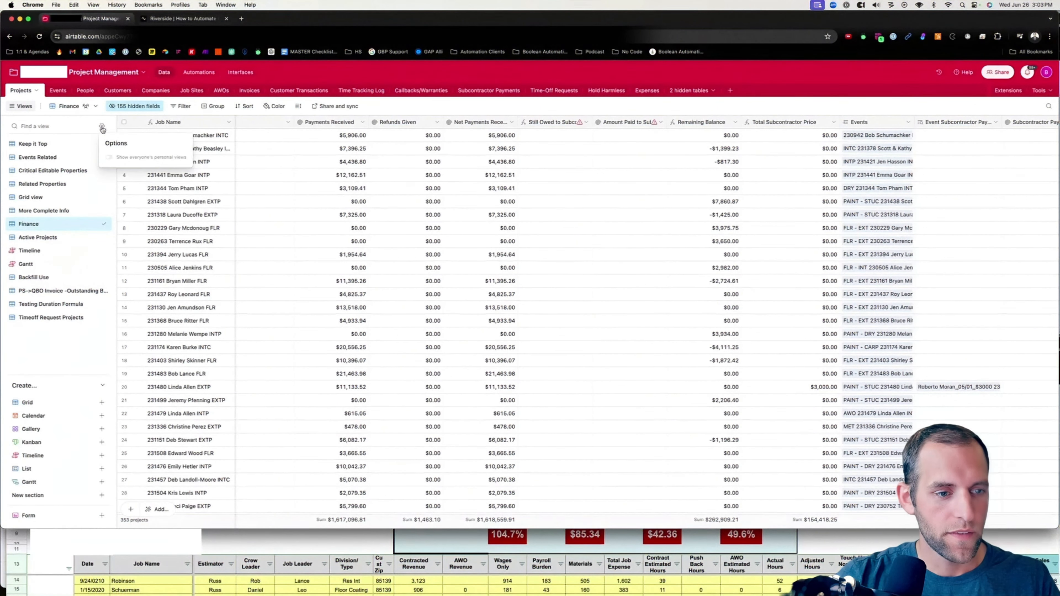
click(51, 363)
click(42, 402)
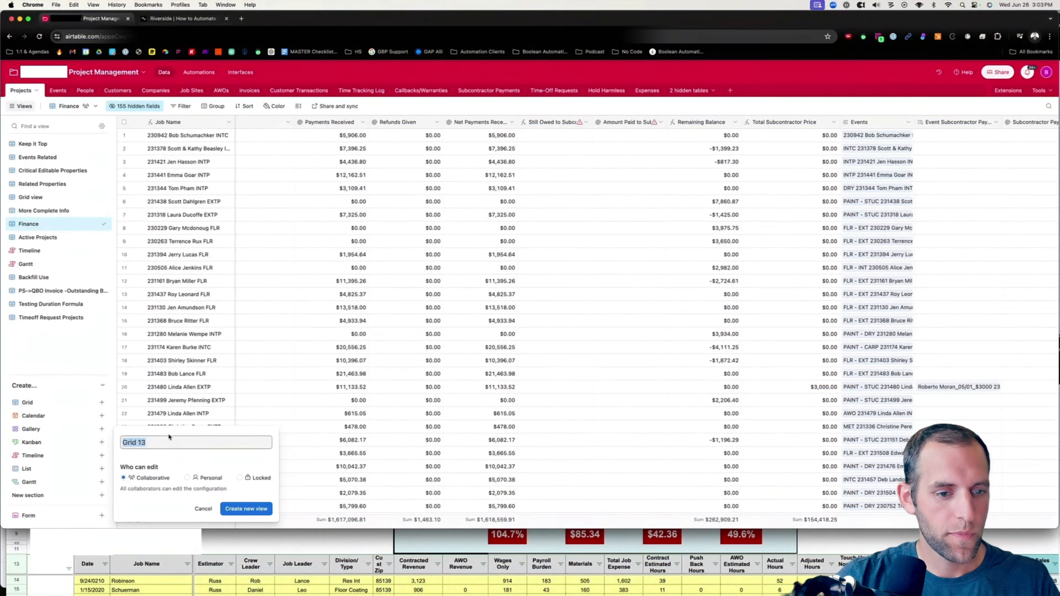
text(Benchmark)
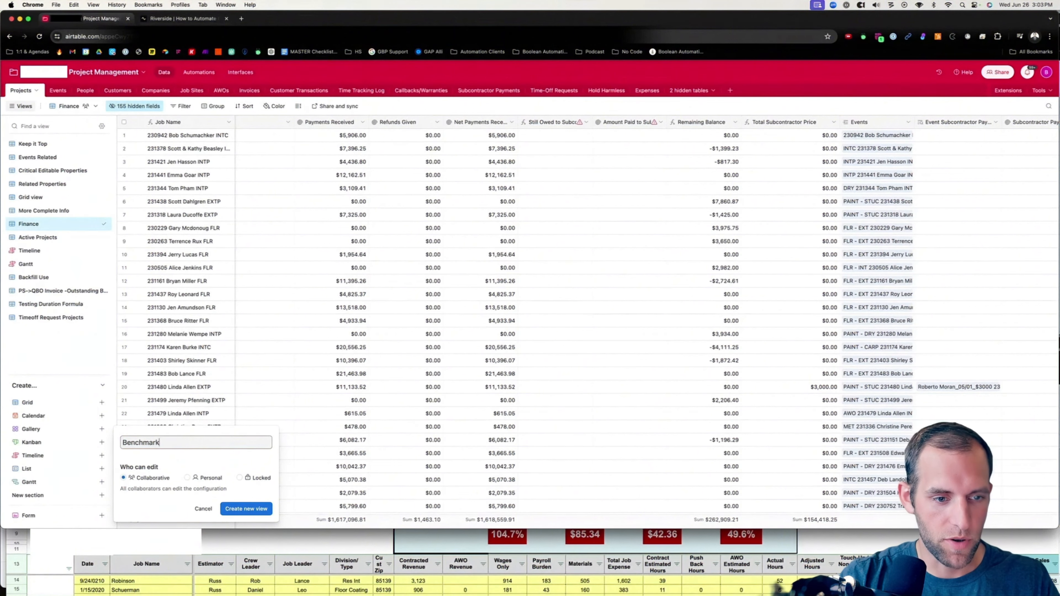
text(ing)
click(247, 507)
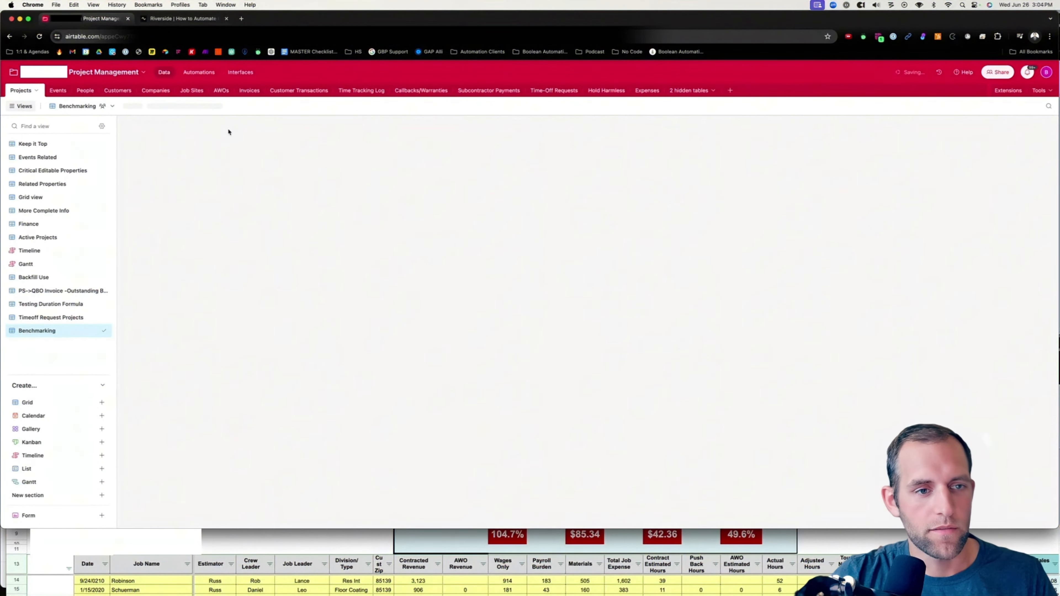
Hide all fields in the new view, then show only the Complete Date field.
click(150, 106)
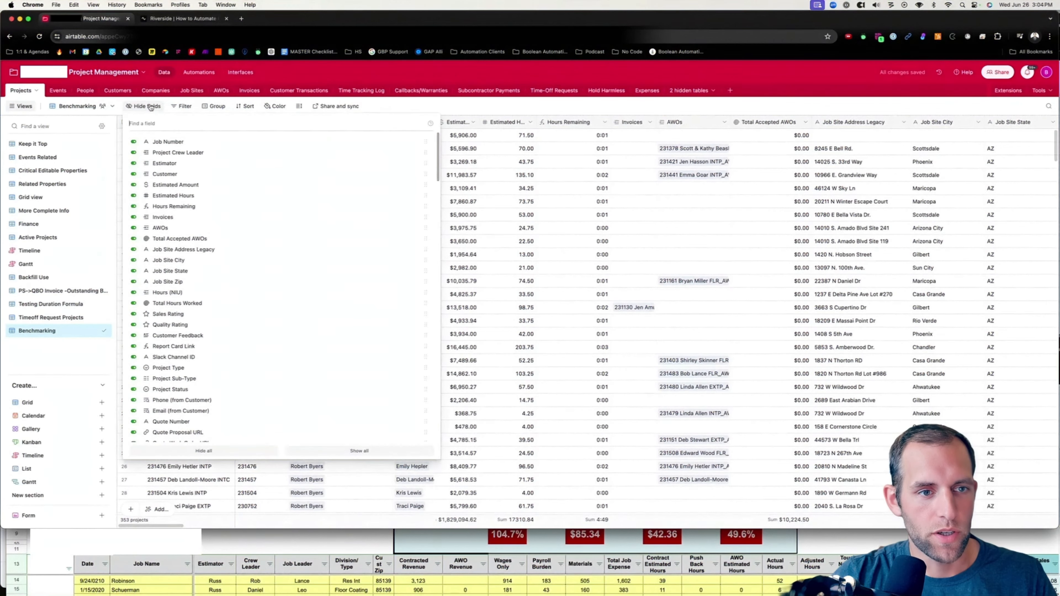
click(243, 452)
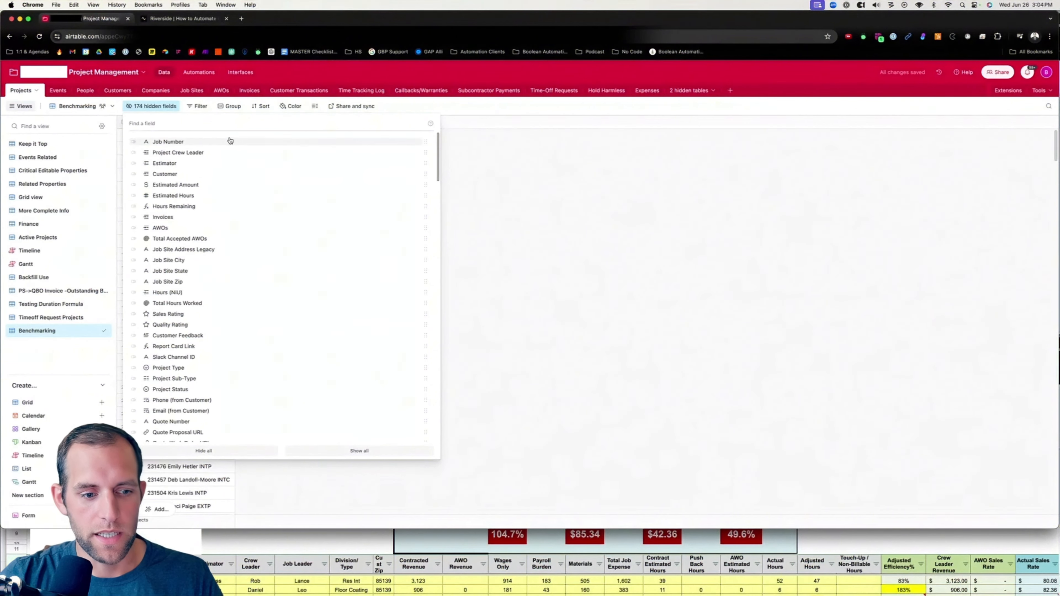
text(complete)
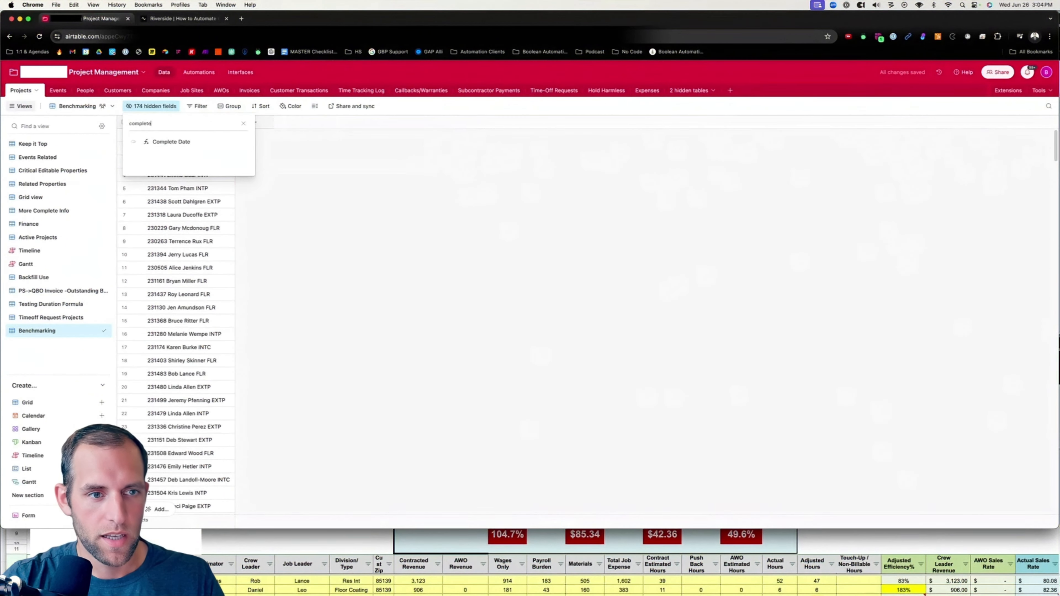
click(136, 144)
Search the field list and show the Estimator field.
key(super+a)
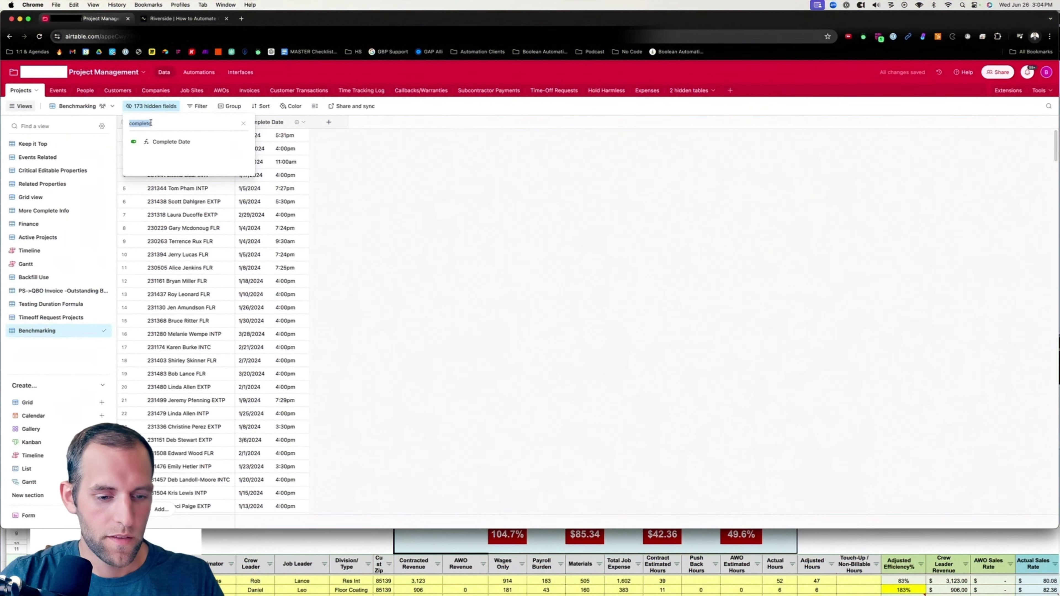
text(job name)
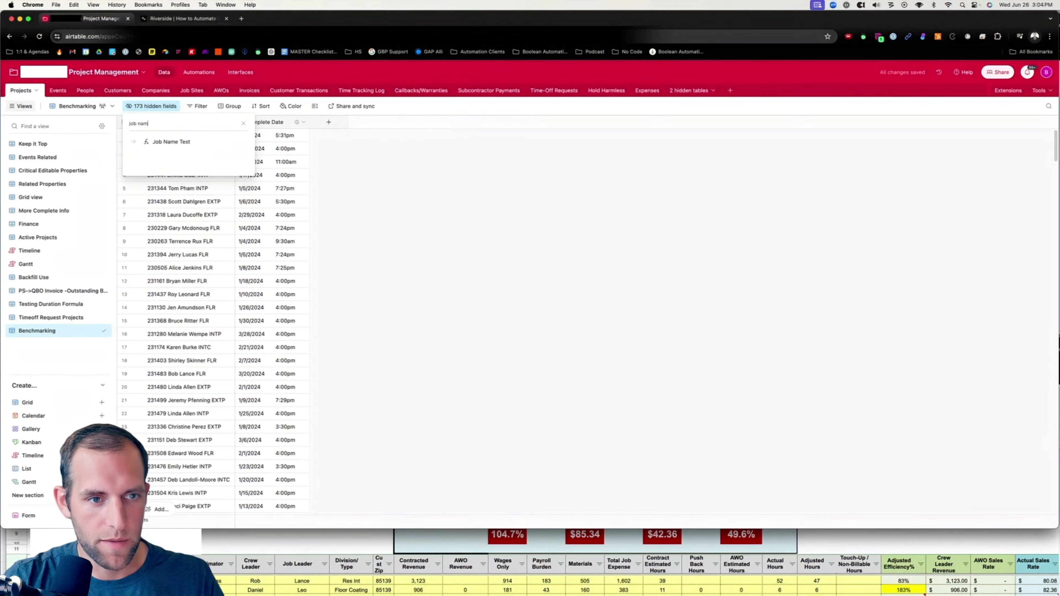
key(BackSpace)
key(BackSpace)
key(BackSpace)
key(BackSpace)
key(BackSpace)
key(BackSpace)
key(BackSpace)
key(BackSpace)
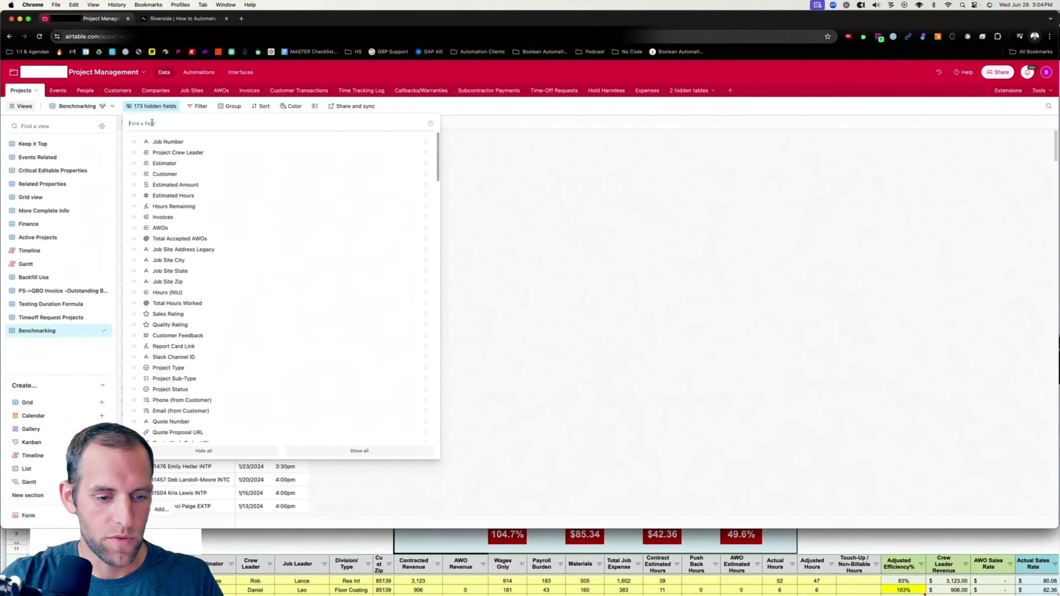
text(estimat)
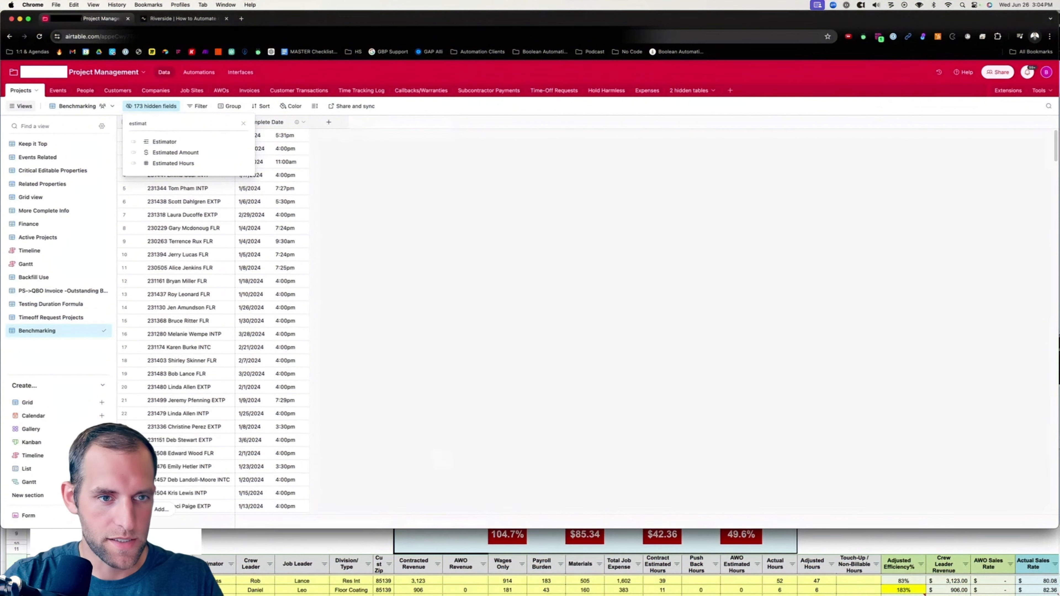
click(133, 141)
Show the Project Crew Leader and Project Job Leader fields.
double_click(150, 123)
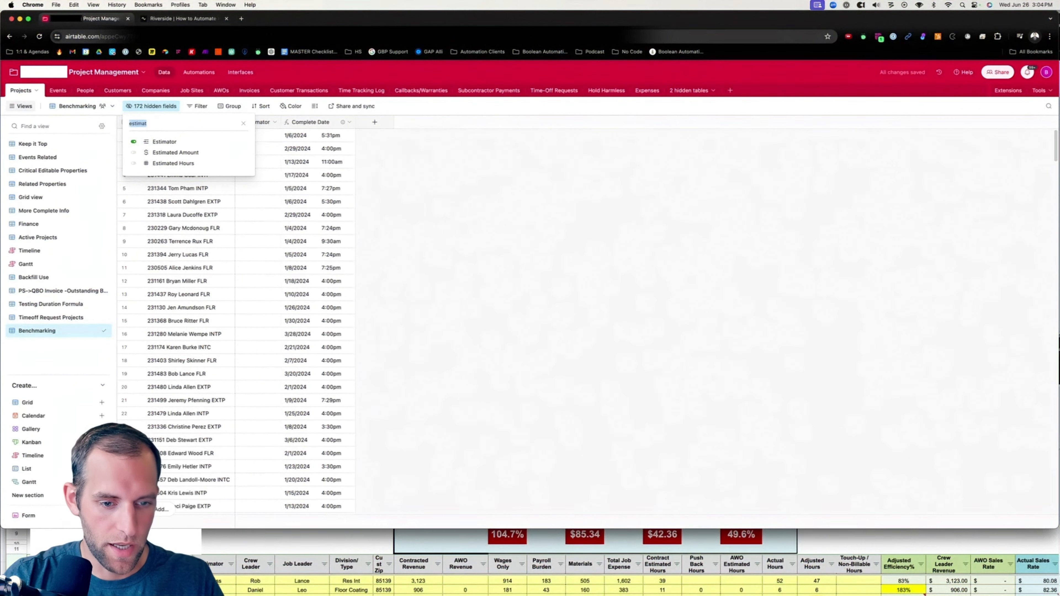
text(crew)
click(133, 142)
double_click(151, 123)
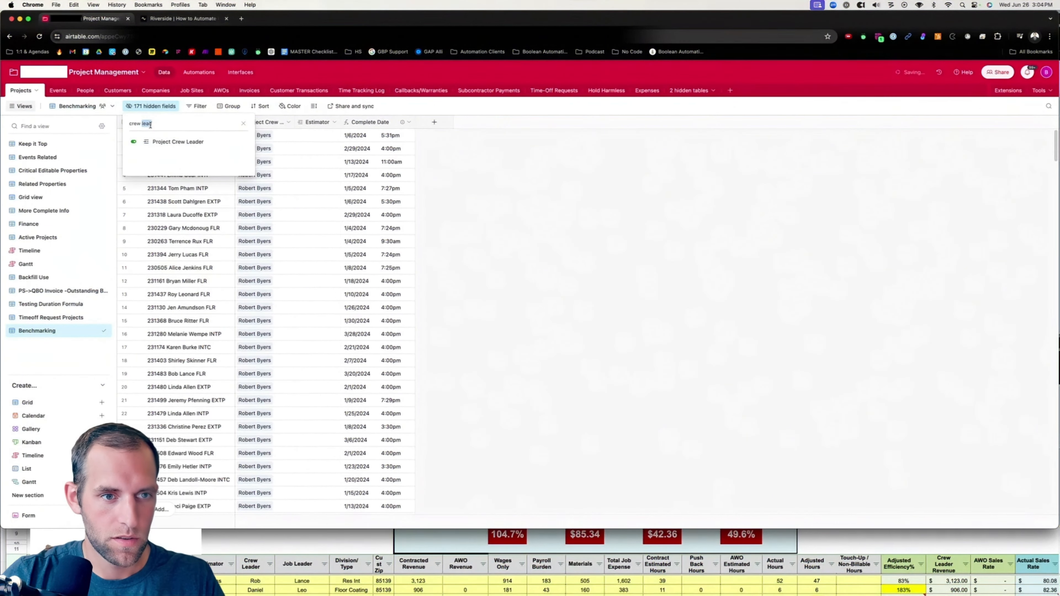
text(job lea)
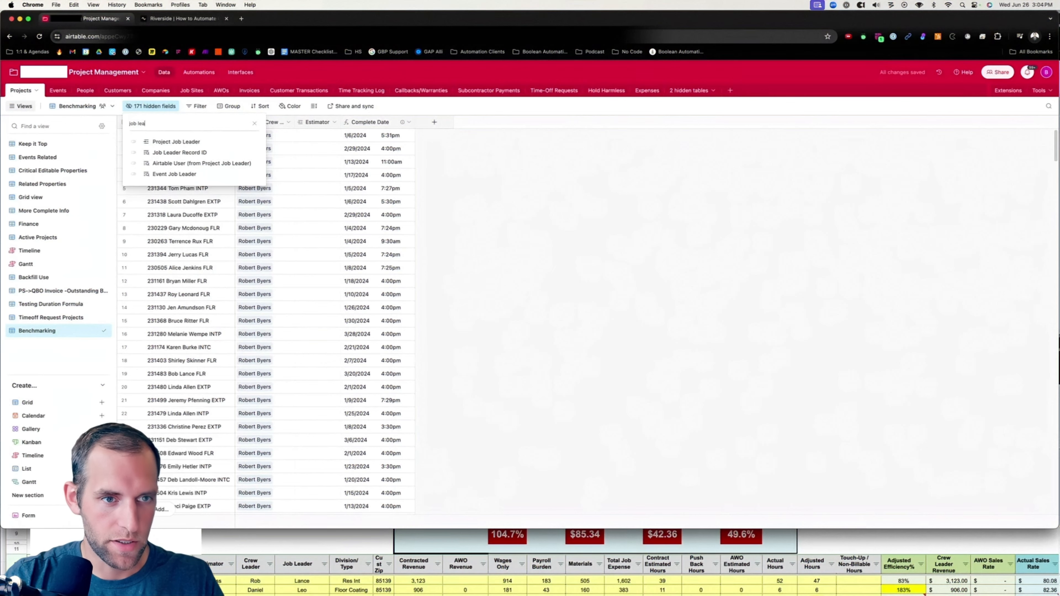
click(133, 141)
Show the Project Type and Job Site Zip fields.
triple_click(151, 122)
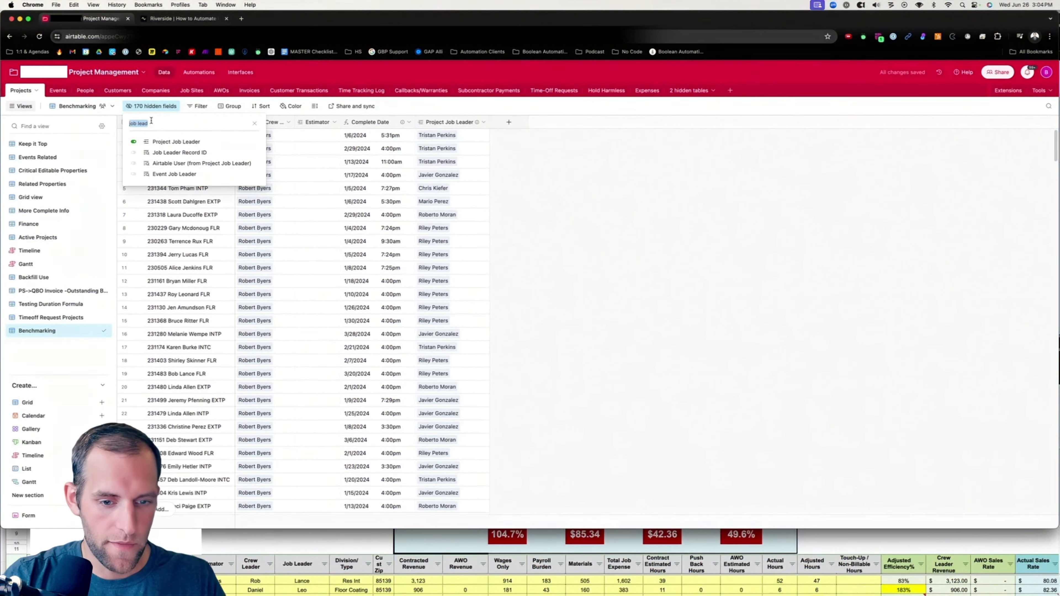
text(type)
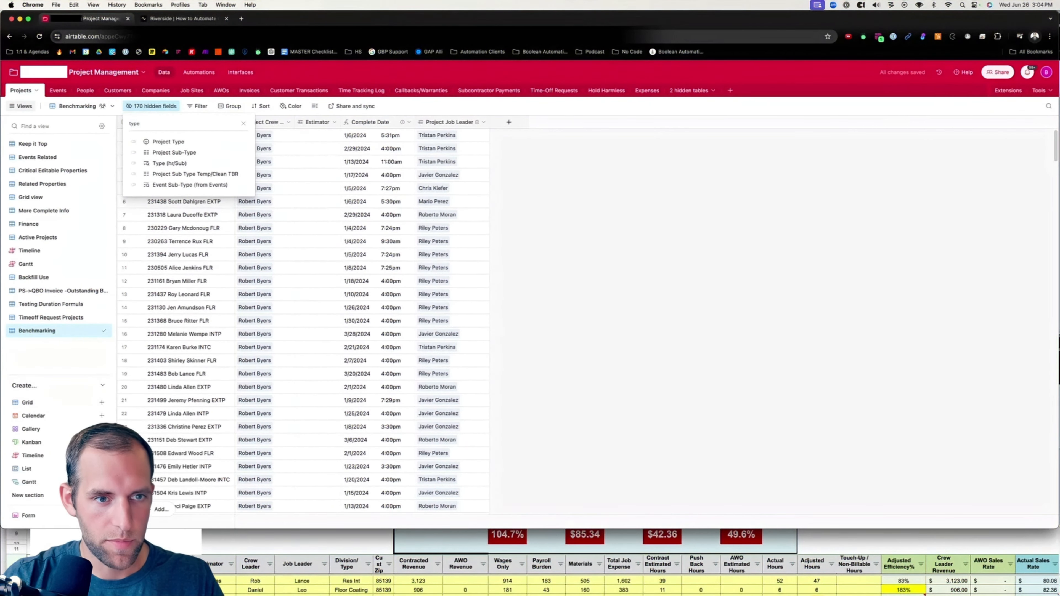
click(134, 142)
triple_click(139, 123)
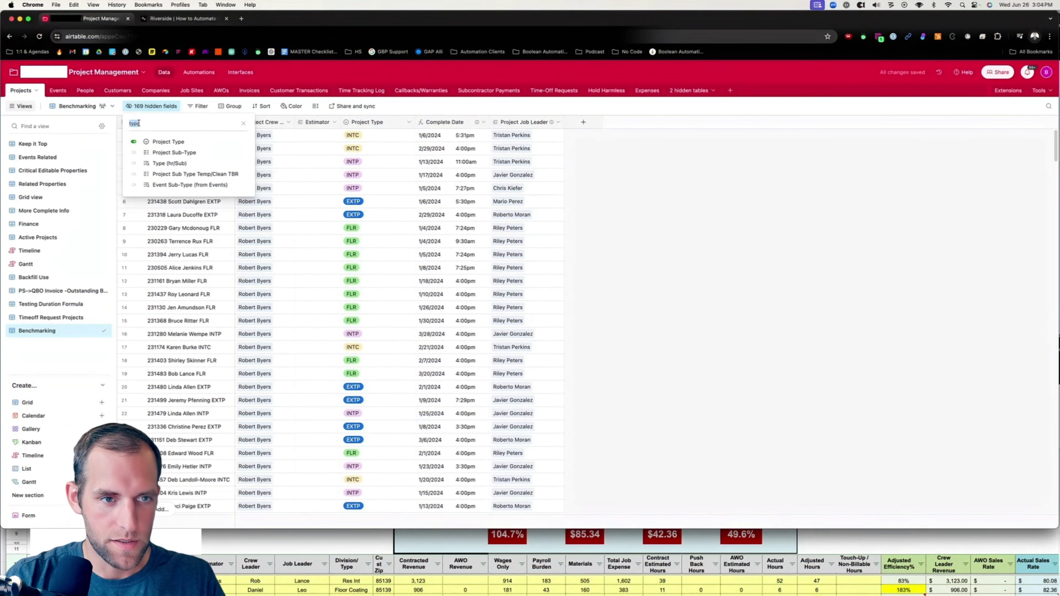
text(zi)
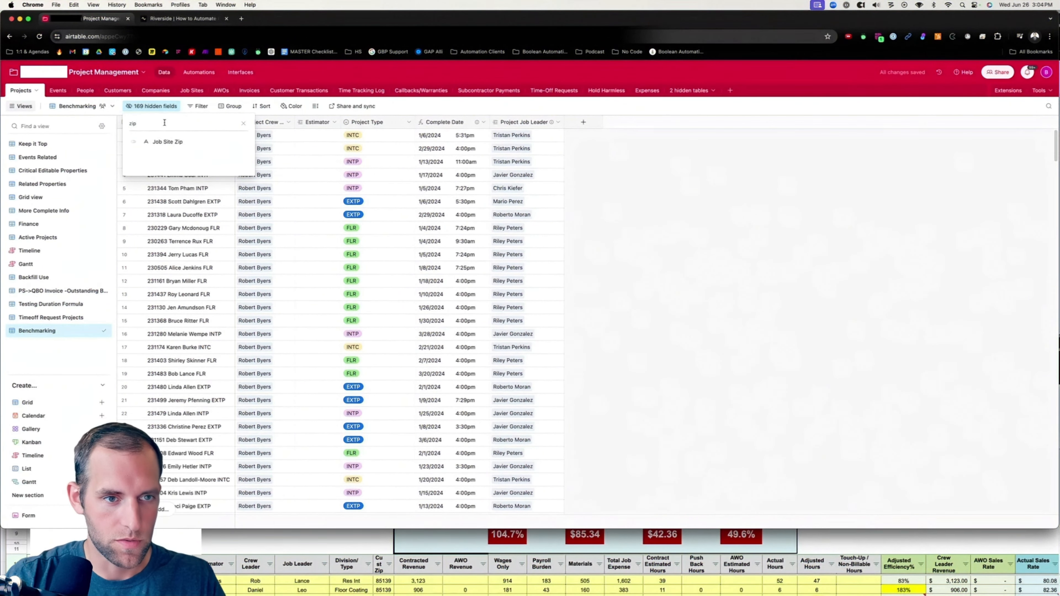
text(p)
click(134, 142)
Show the Estimated Amount field.
triple_click(142, 123)
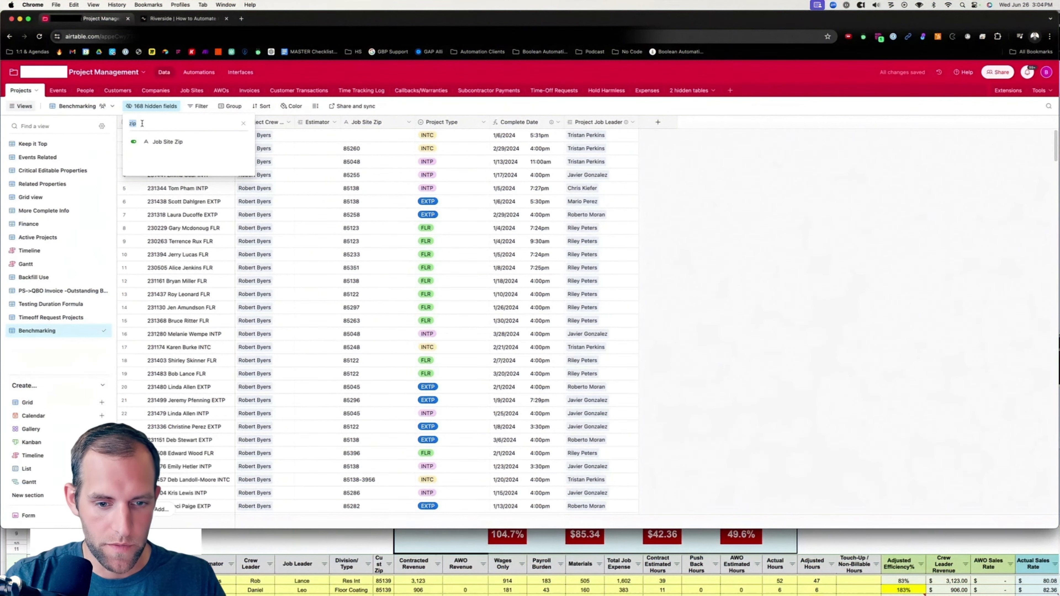
text(contrac)
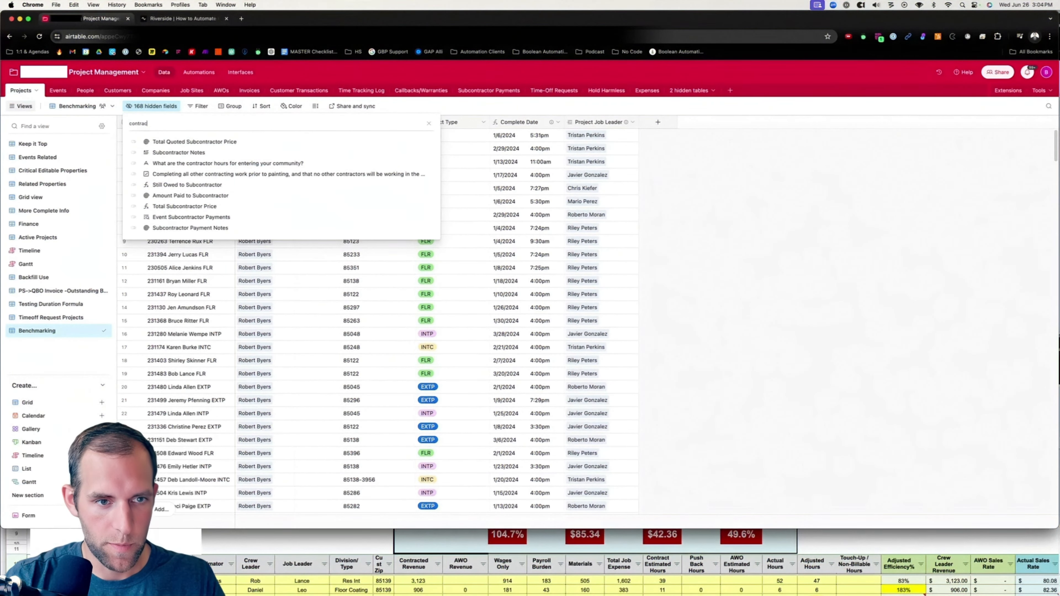
text(t)
key(super+a)
text(est)
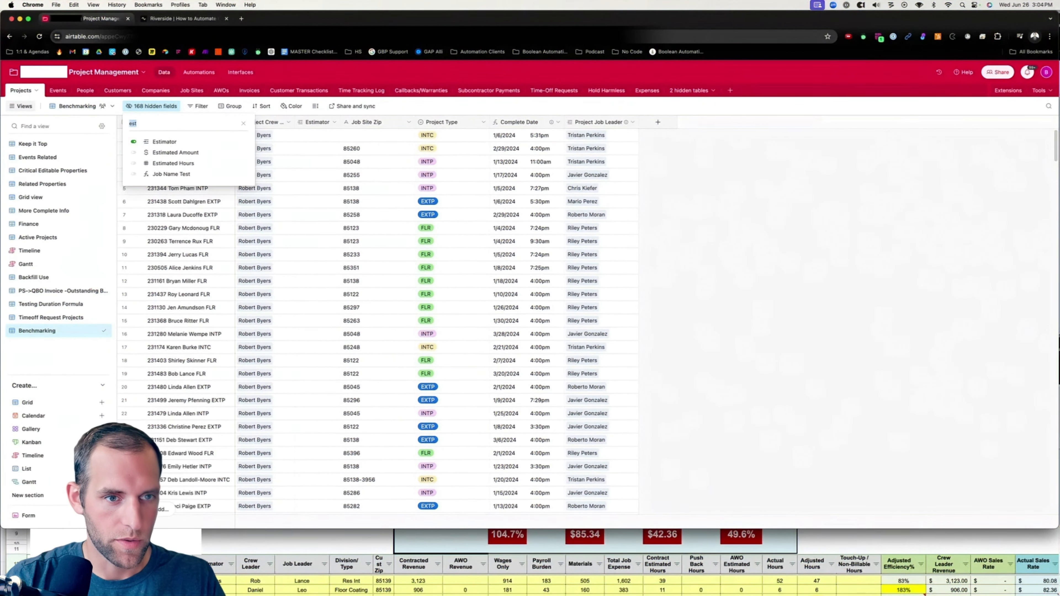
click(134, 152)
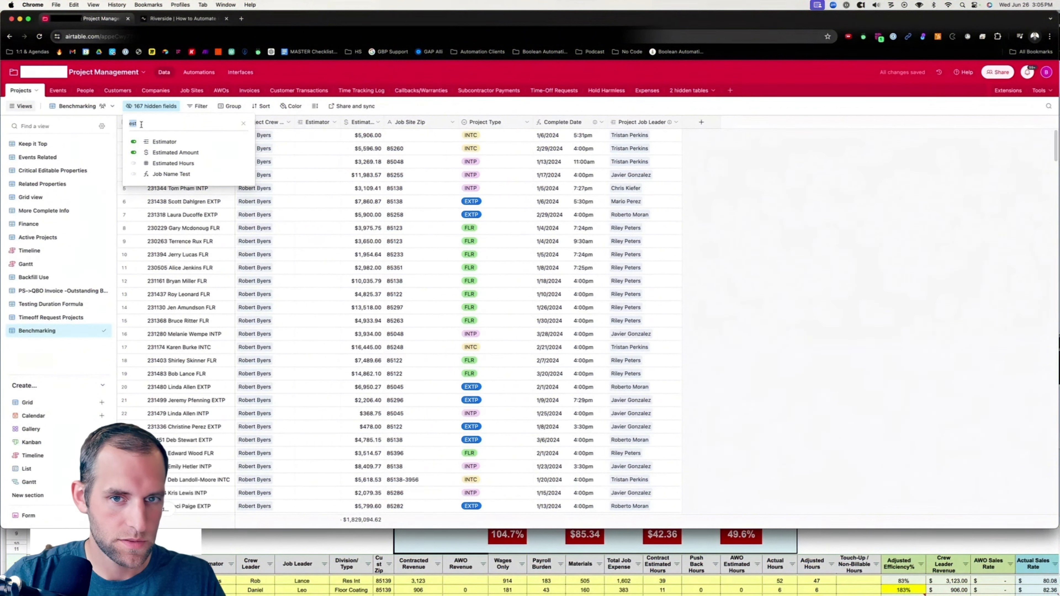
Reorder columns, moving Estimated Amount to the end and Complete Date and Project Crew Leader next to Job Name.
drag(349, 122, 710, 123)
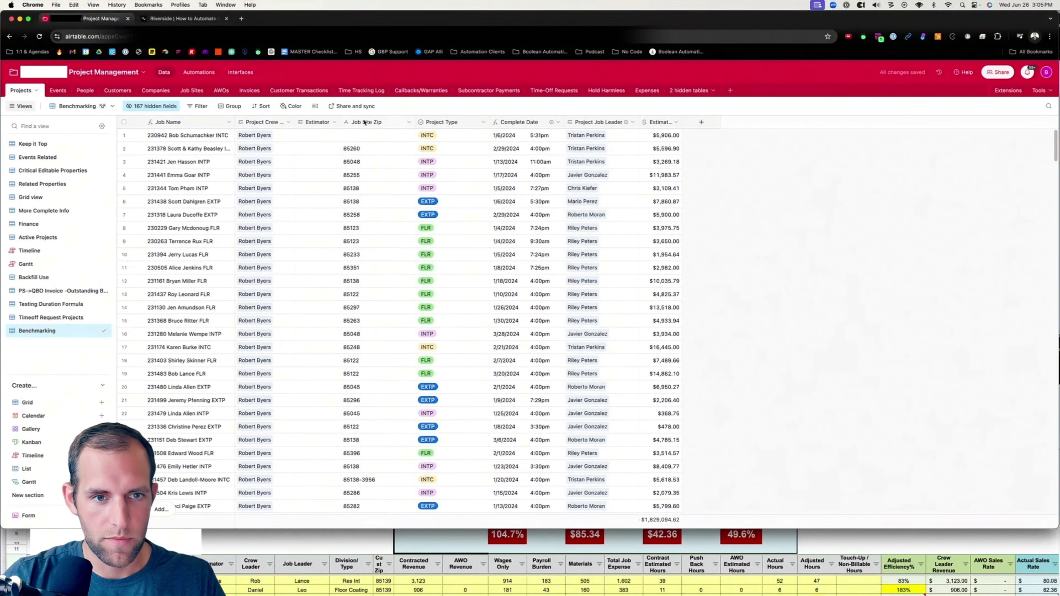
drag(519, 126, 236, 122)
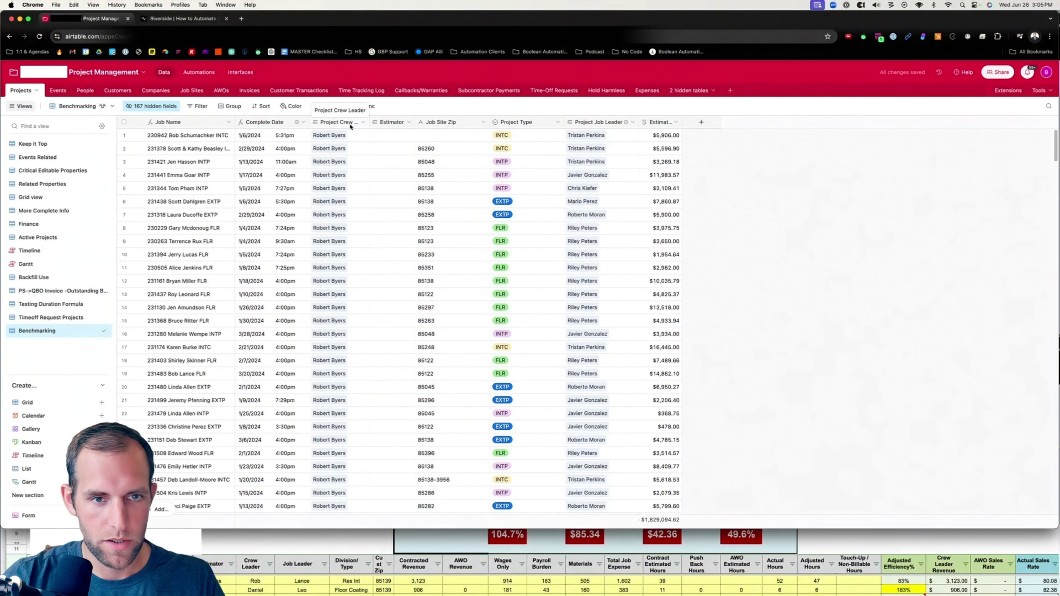
drag(381, 122, 310, 122)
drag(310, 122, 310, 122)
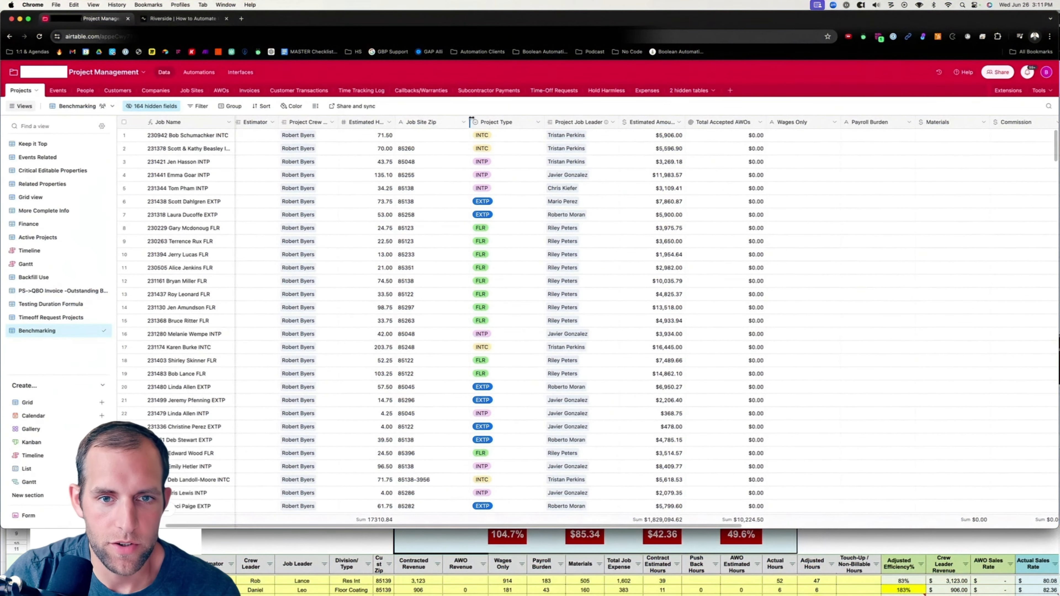
Narrow the Job Site Zip, Project Type, Project Job Leader, Estimated Amount, Total Accepted AWOs and Wages Only columns.
drag(470, 121, 422, 121)
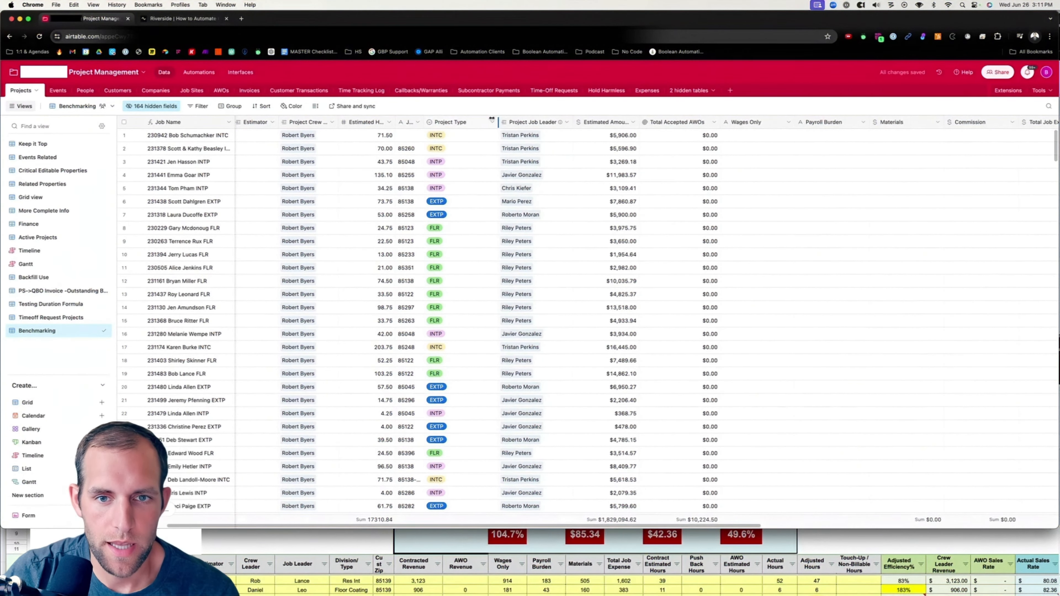
drag(492, 120, 453, 121)
drag(527, 121, 505, 122)
drag(569, 122, 542, 122)
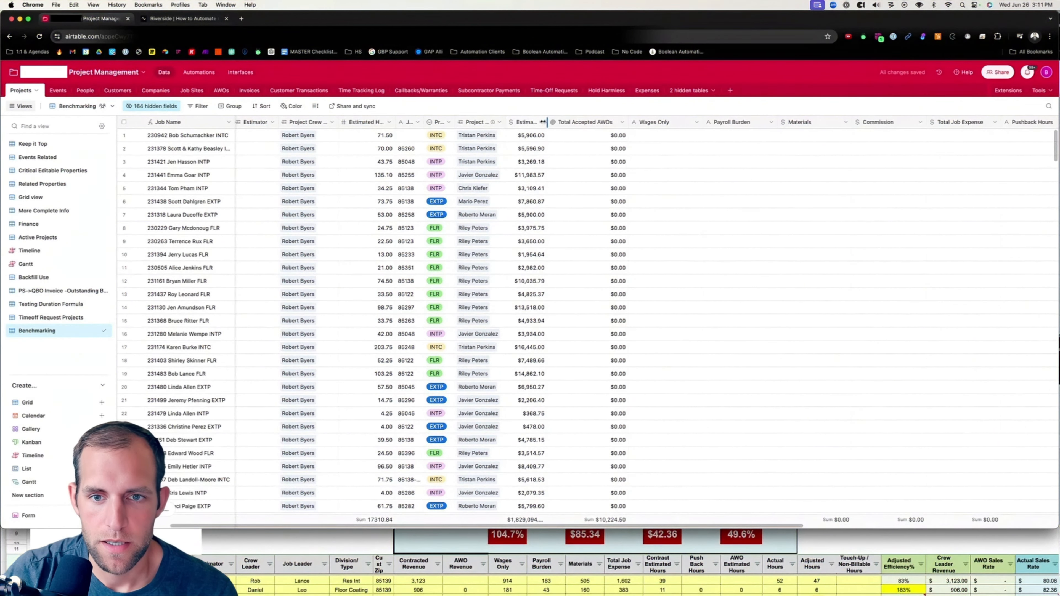
drag(626, 122, 578, 122)
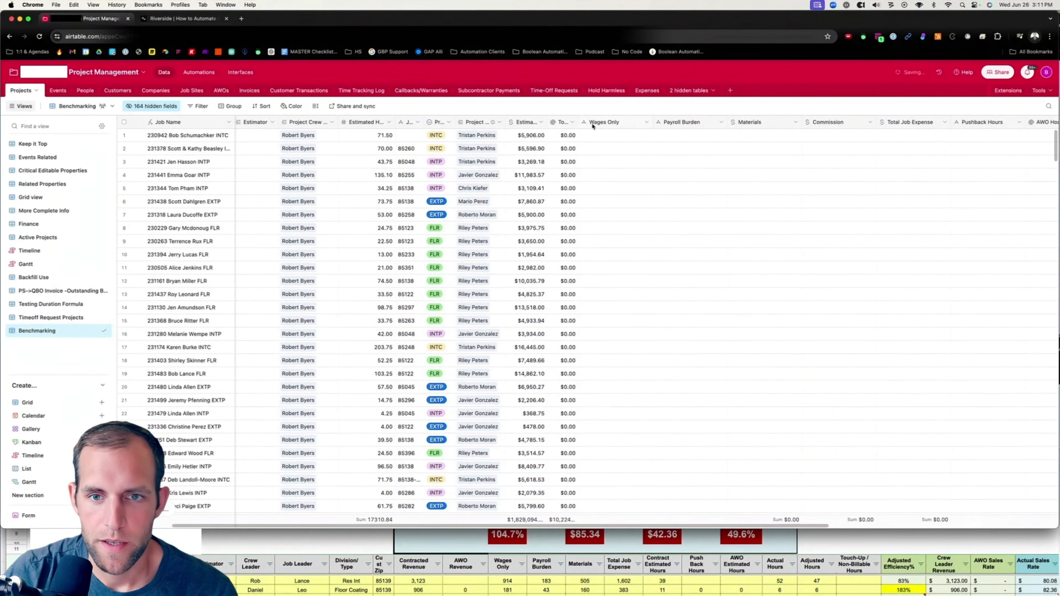
drag(652, 122, 626, 122)
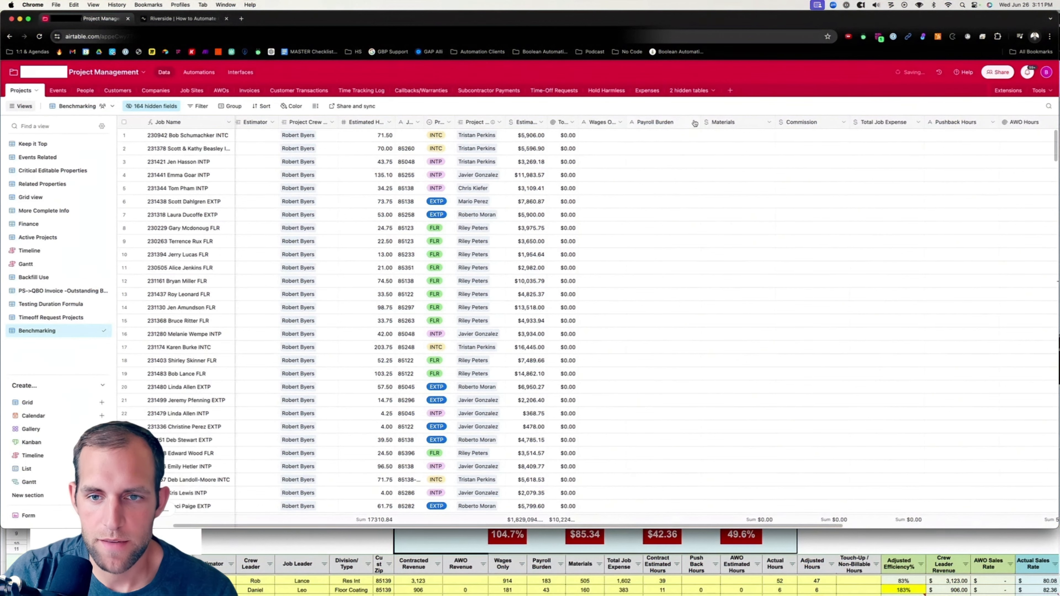
Narrow the Payroll Burden, Materials, Commission, Total Job Expense and Pushback Hours columns.
drag(694, 122, 672, 122)
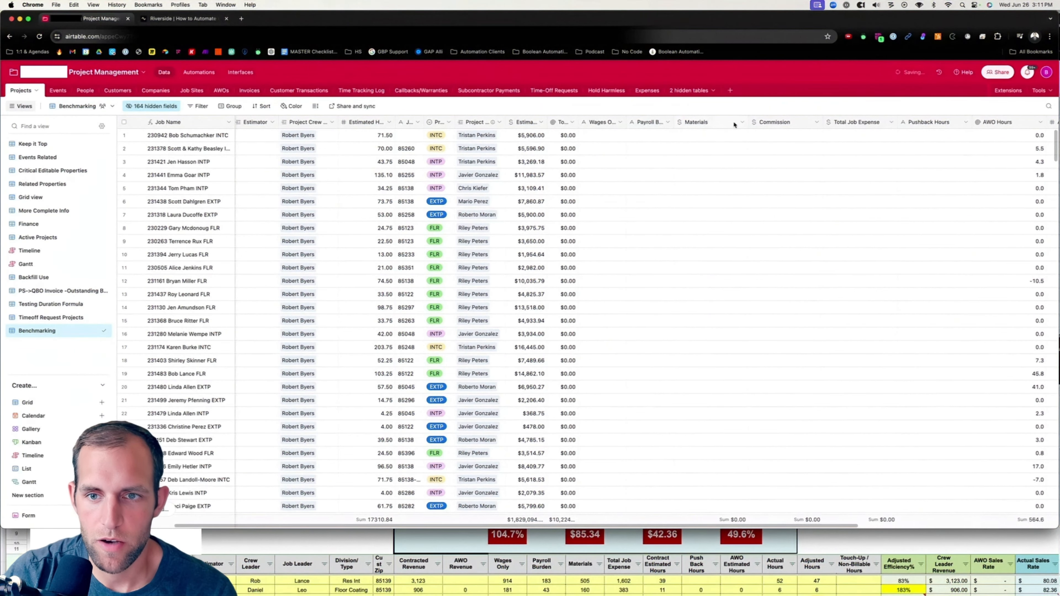
drag(747, 122, 715, 122)
drag(790, 122, 764, 122)
drag(836, 122, 820, 122)
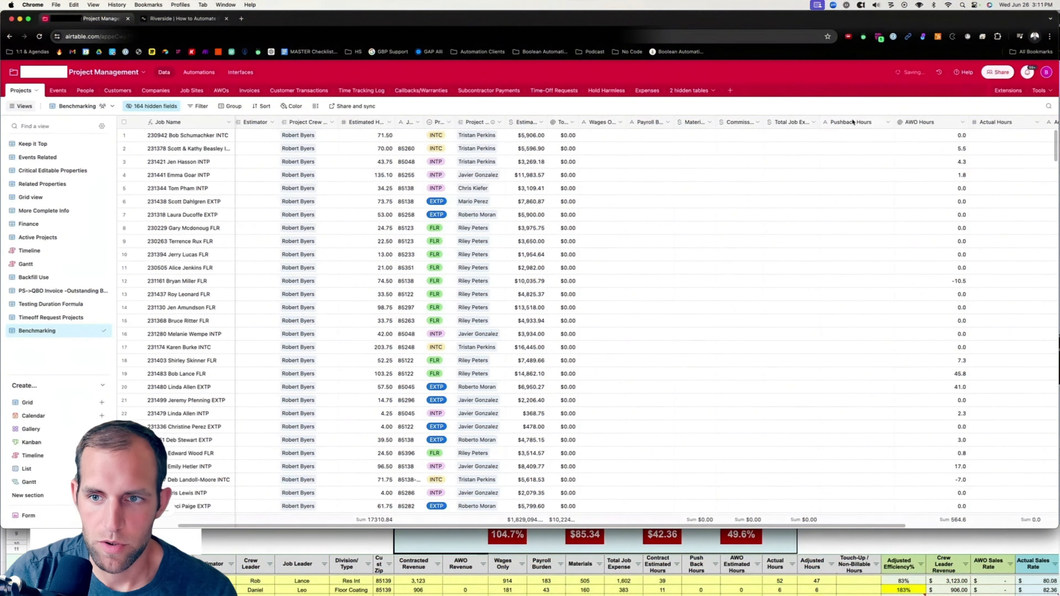
drag(894, 122, 875, 122)
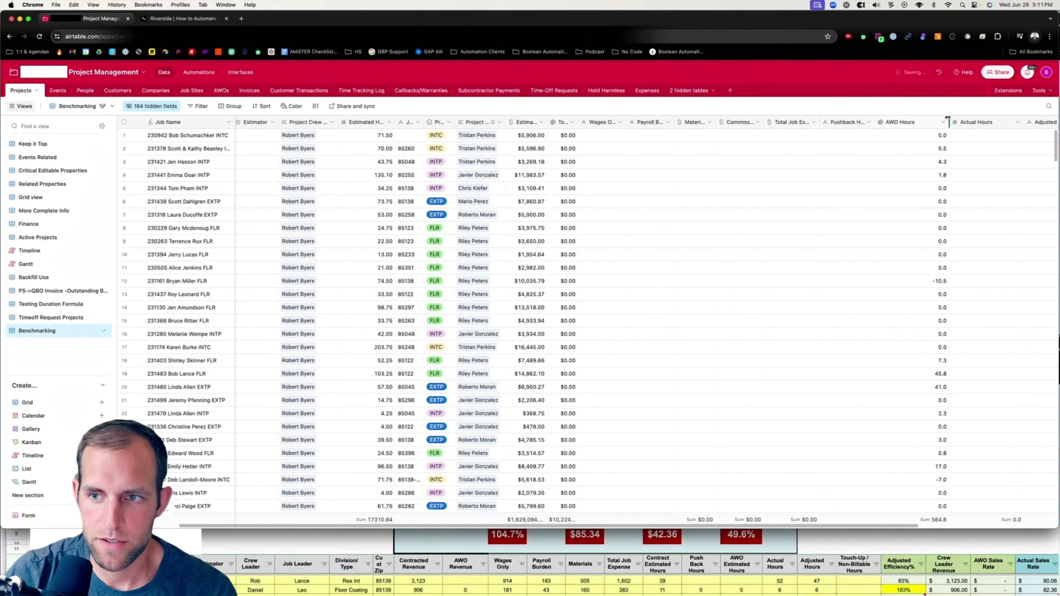
Narrow the AWO Hours, Adjusted Hours and Touch-up/Non-Billable Hours columns in the Benchmarking view.
drag(947, 121, 919, 122)
scroll(930, 155, right, 2)
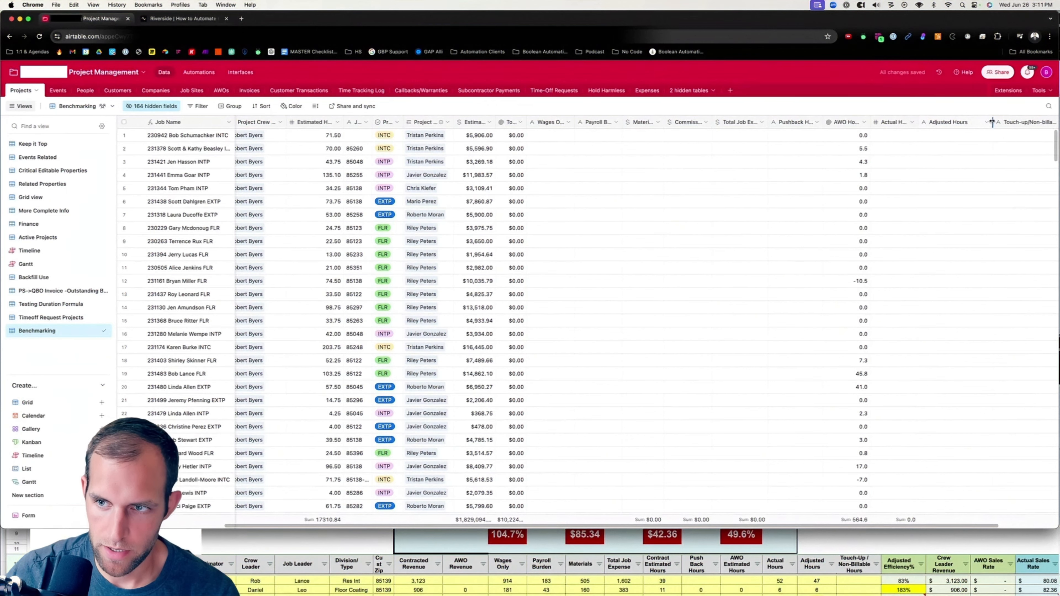
drag(992, 122, 971, 122)
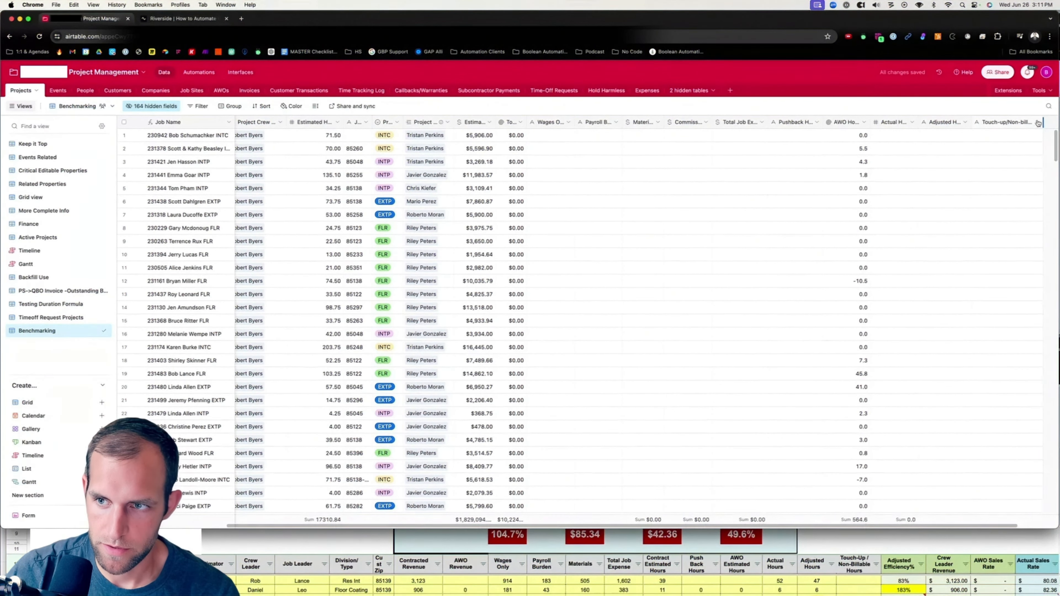
drag(1038, 122, 1028, 123)
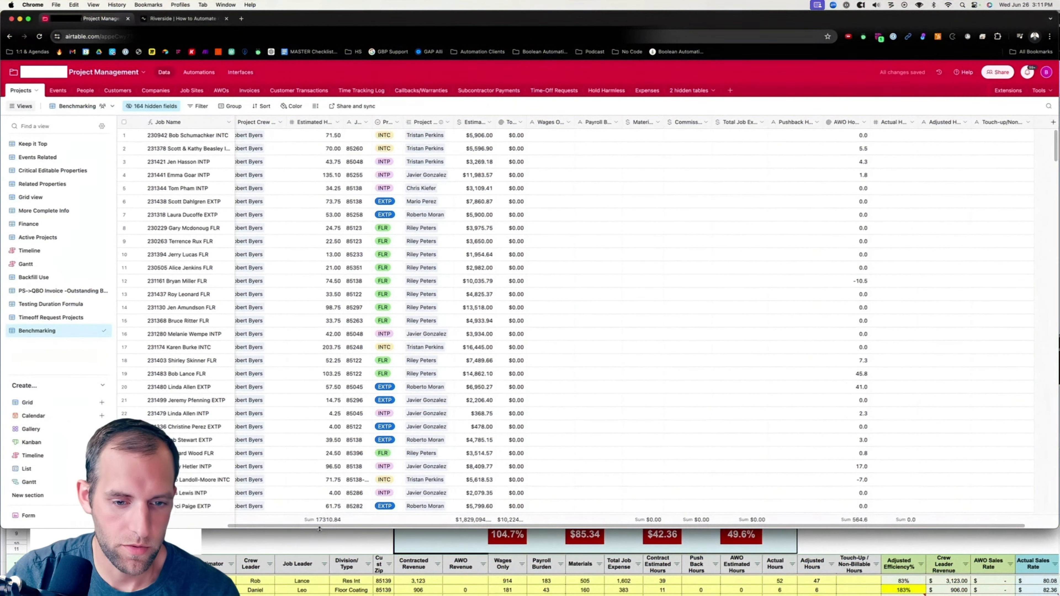
drag(319, 526, 277, 526)
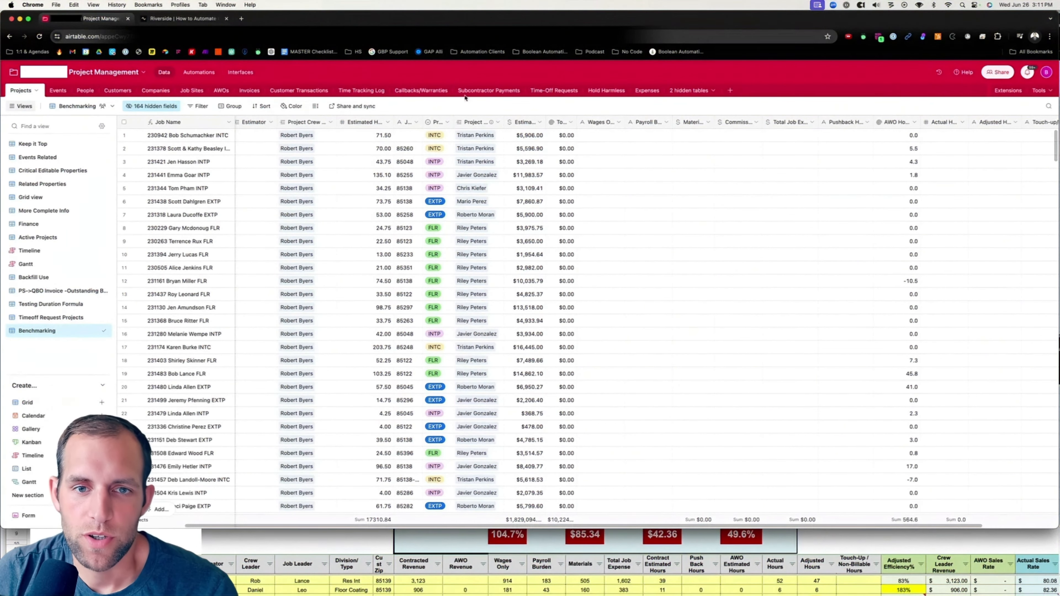
Open the Time Tracking Log table and widen the Employee Adjusted Hour Multiplier column slightly.
click(354, 91)
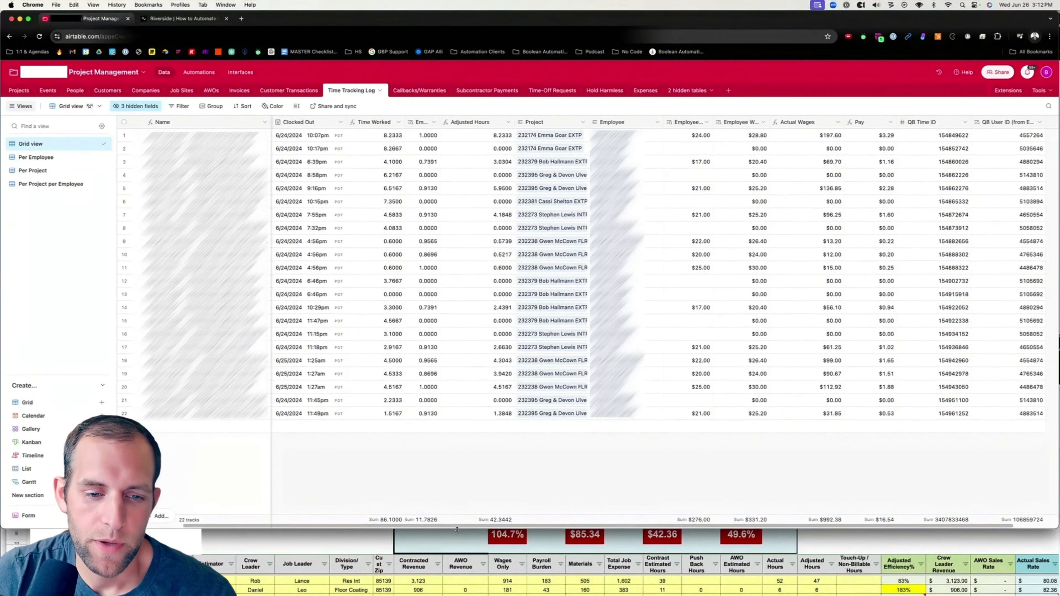
scroll(343, 404, left, 3)
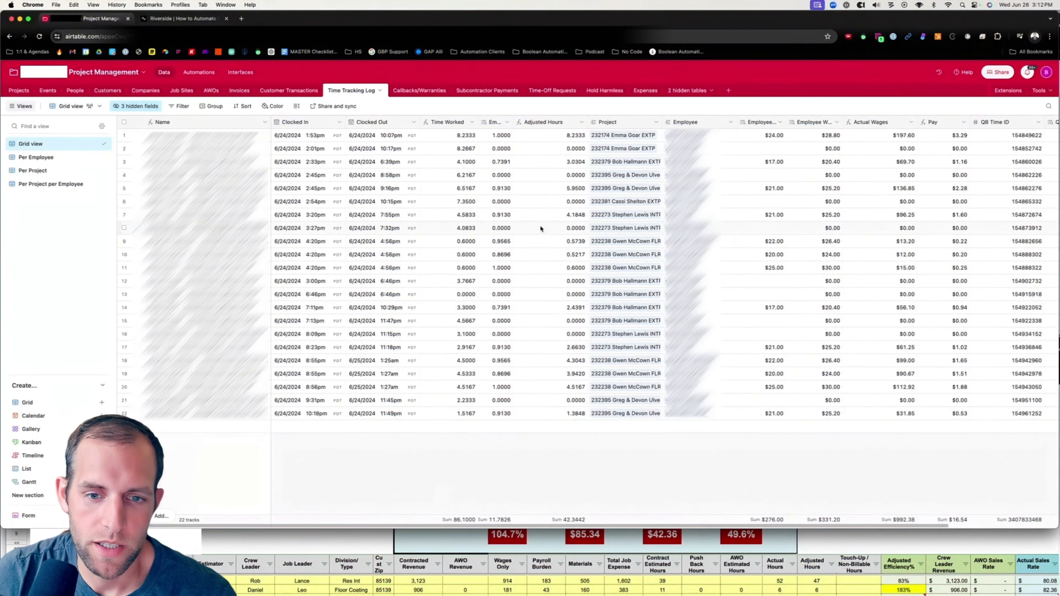
drag(513, 122, 577, 122)
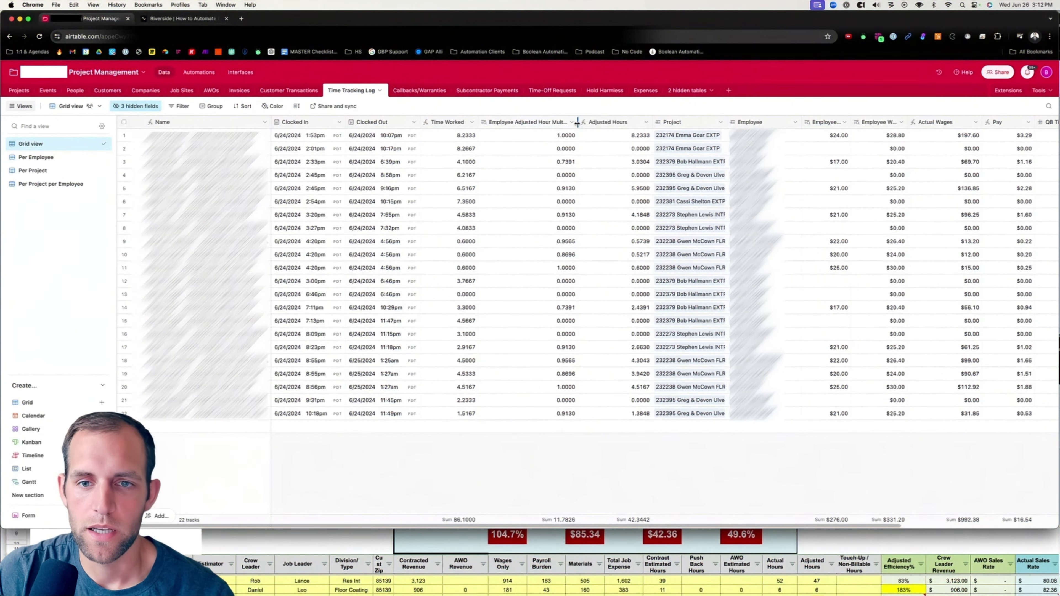
drag(576, 122, 544, 122)
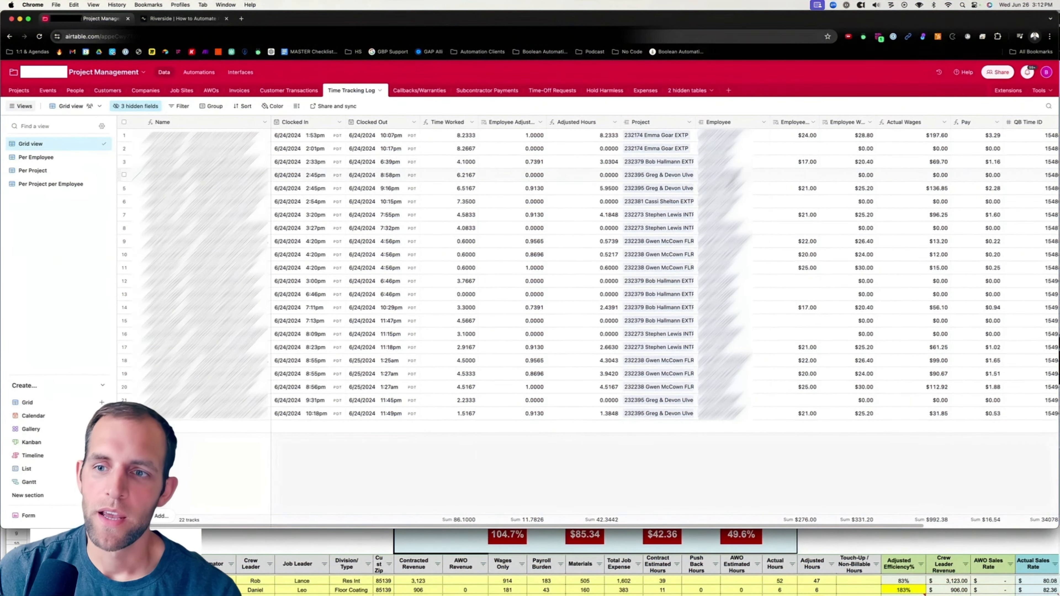
Inspect the formula of the Actual Wages field.
scroll(731, 180, right, 5)
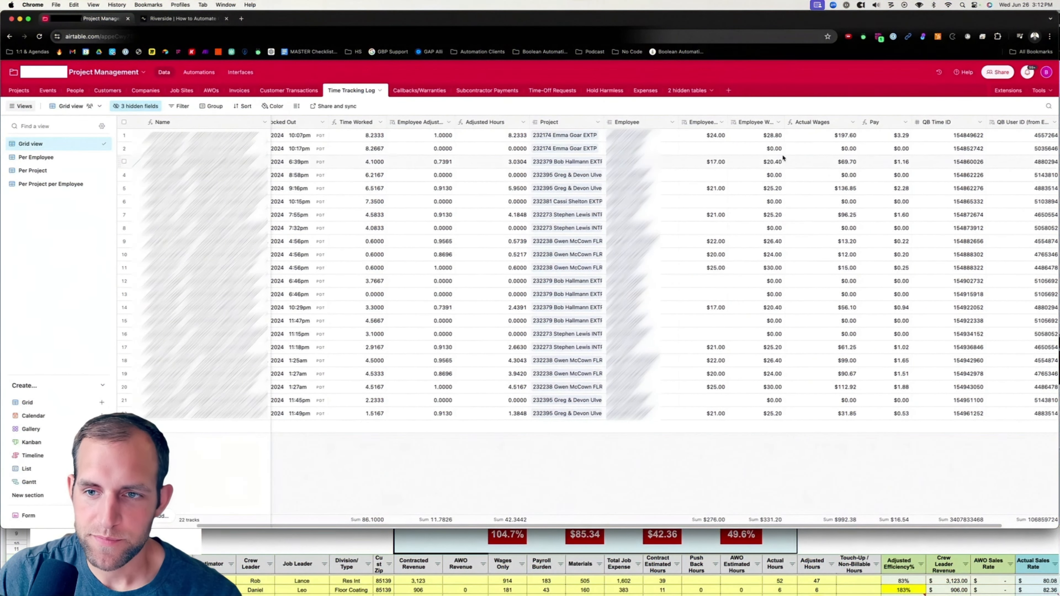
click(853, 125)
click(824, 141)
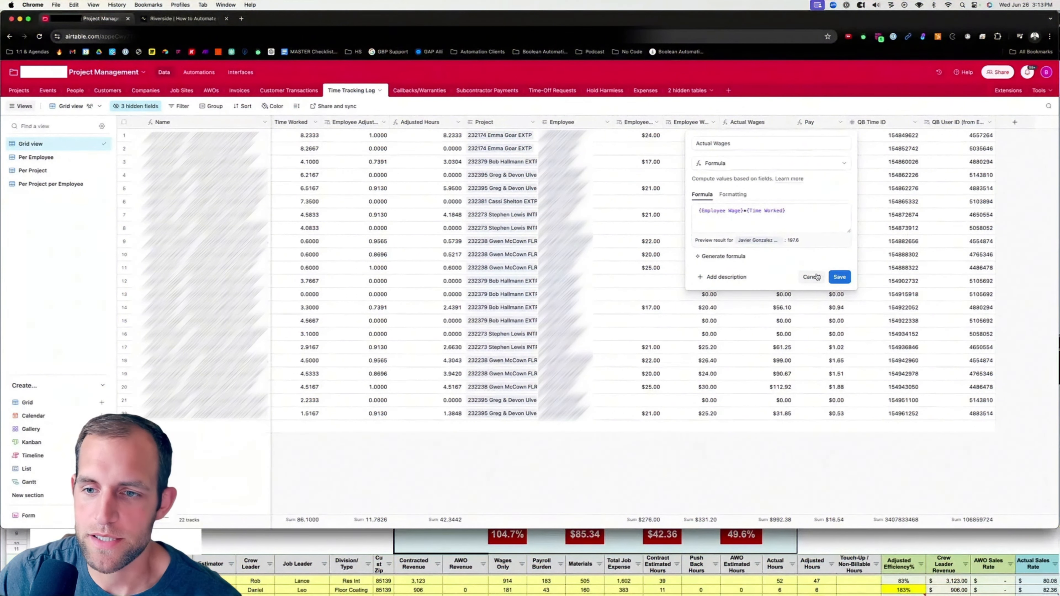
click(839, 277)
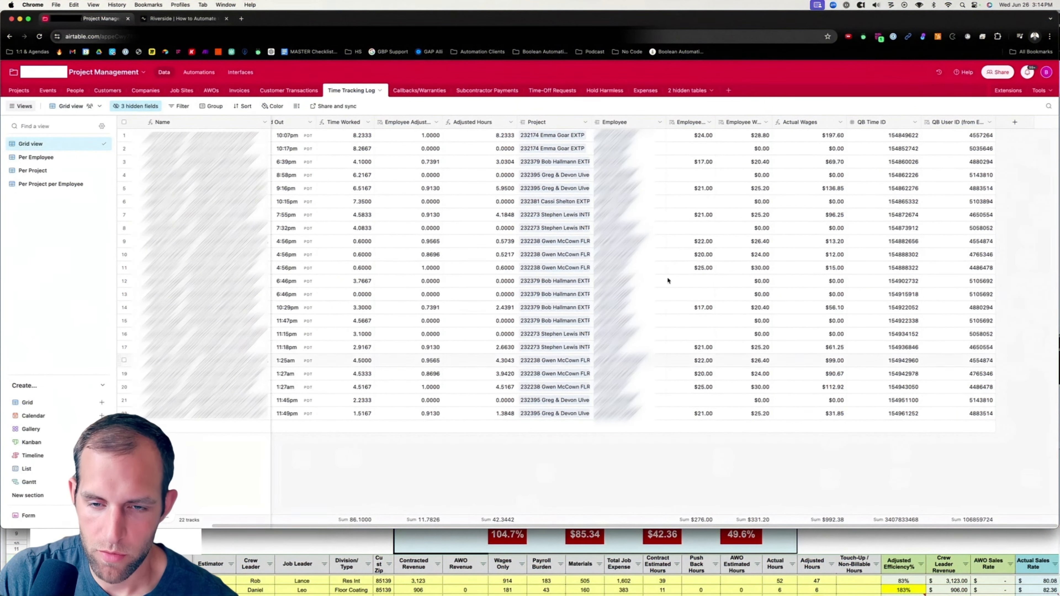
Add a Wage Burden lookup field from the linked Employee record.
click(658, 122)
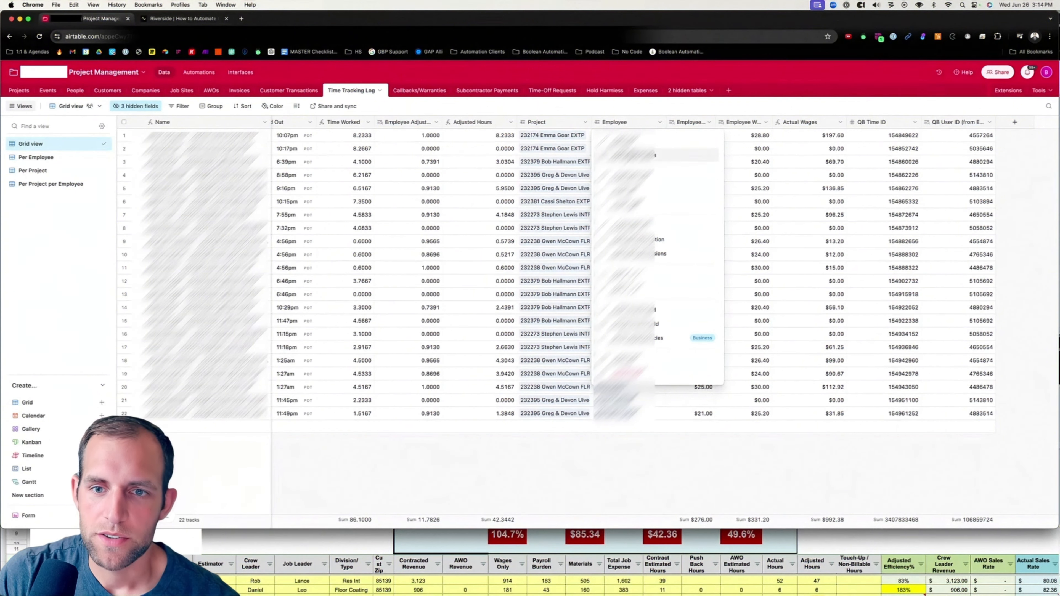
click(632, 156)
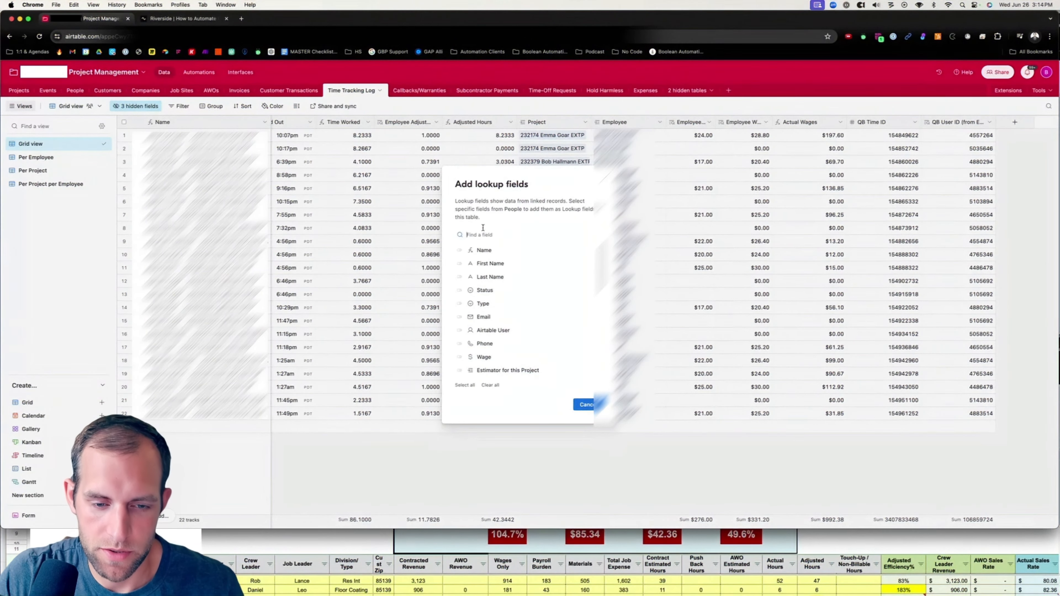
text(burd)
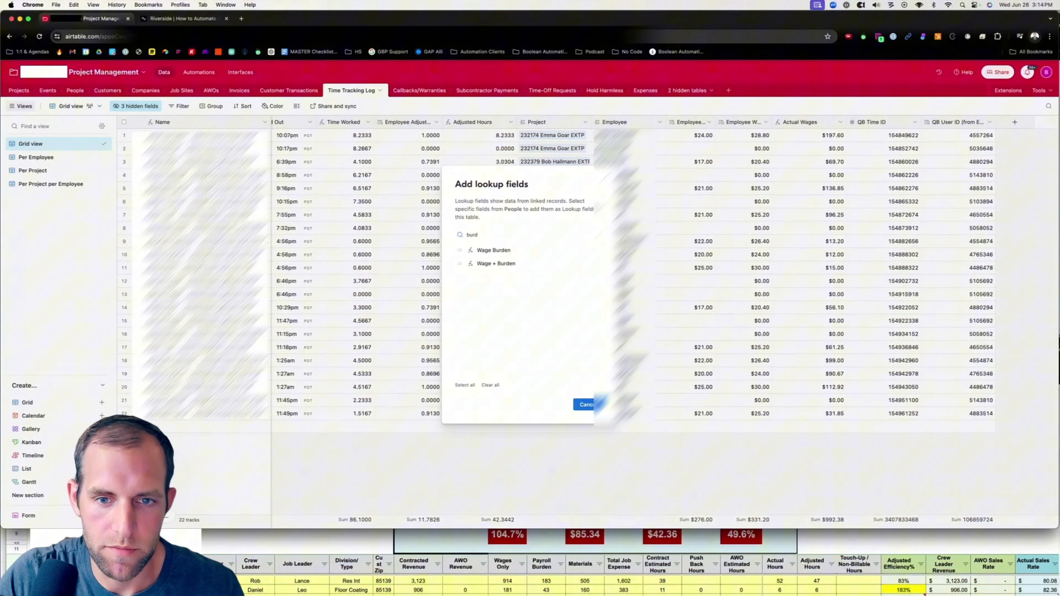
click(460, 250)
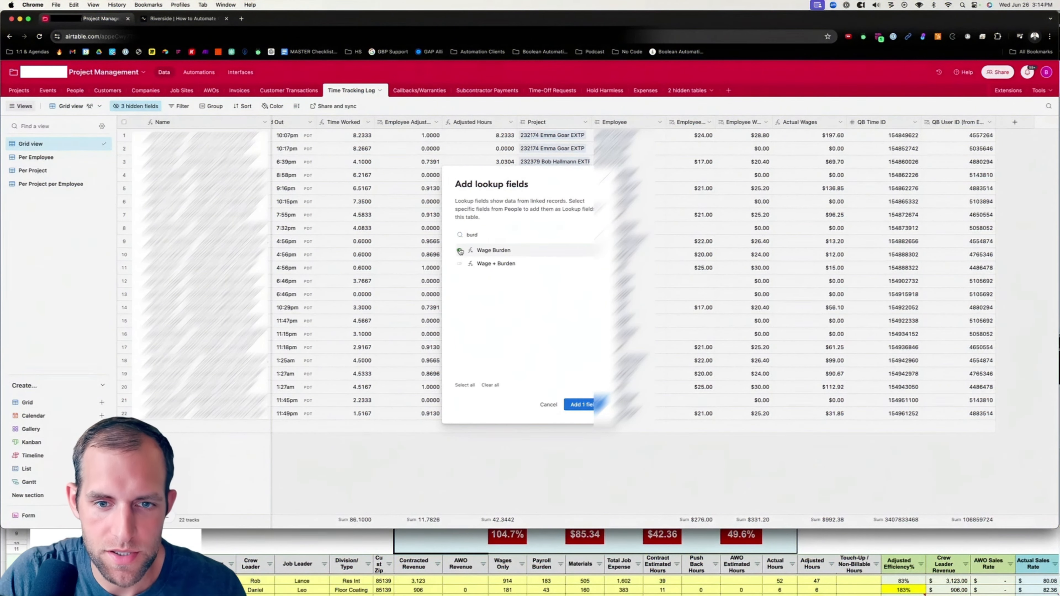
click(589, 408)
drag(739, 122, 734, 123)
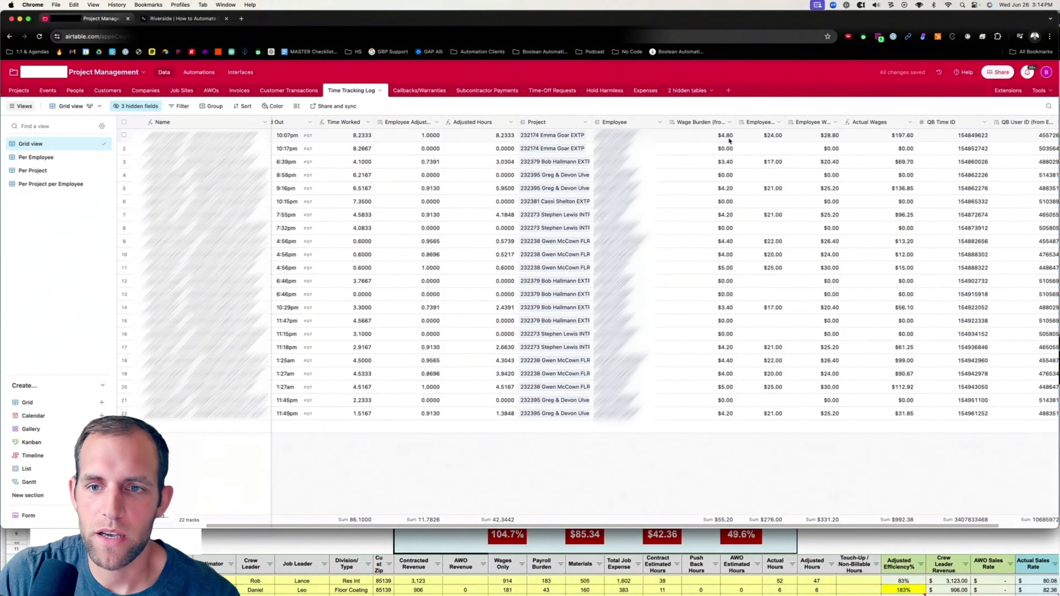
Duplicate the Actual Wages field and rename the copy Payroll Burden.
scroll(733, 136, right, 3)
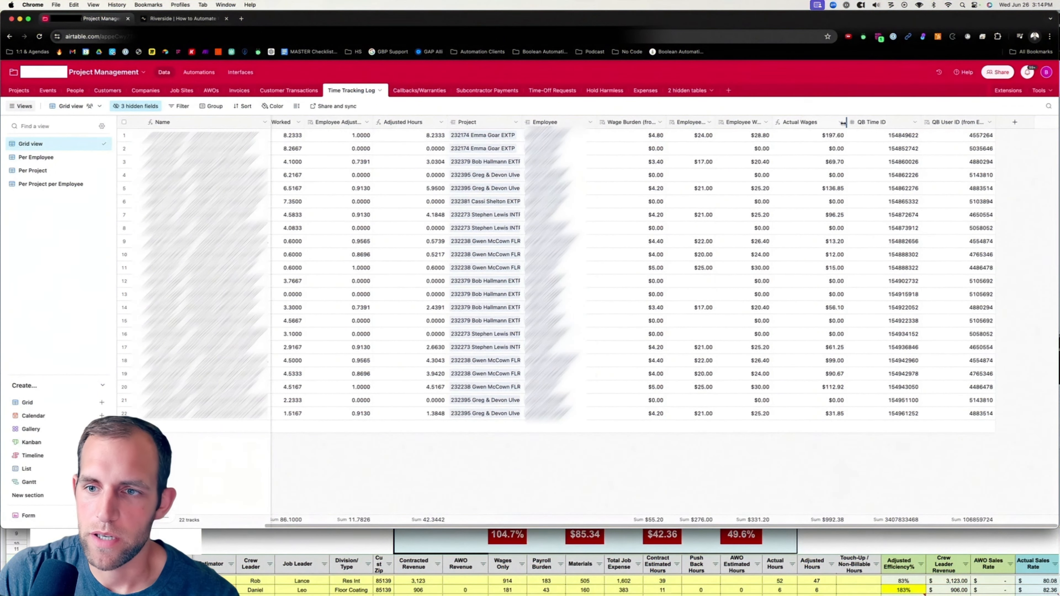
click(824, 124)
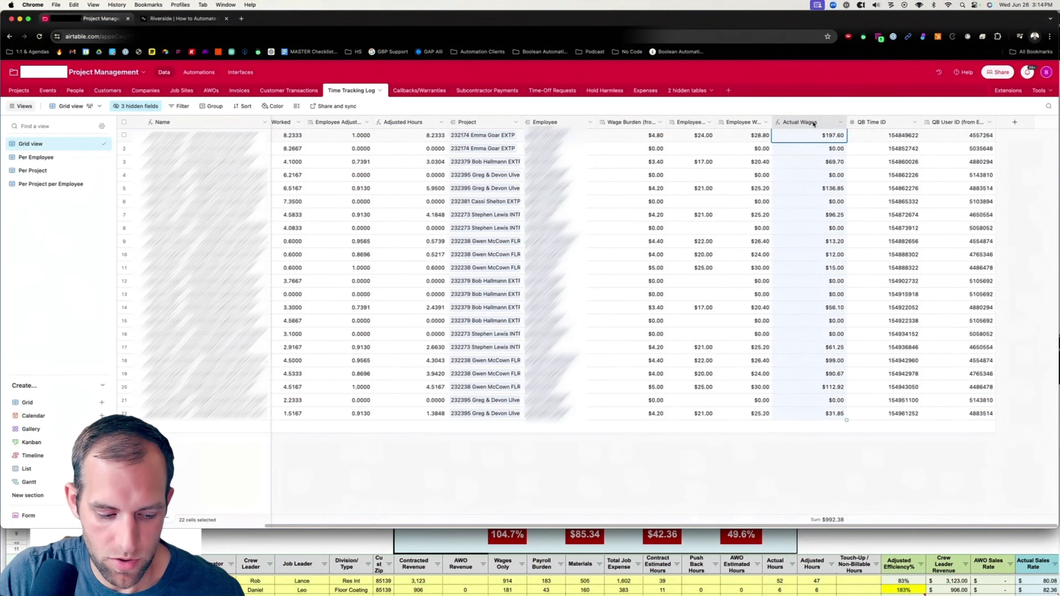
drag(813, 125, 845, 125)
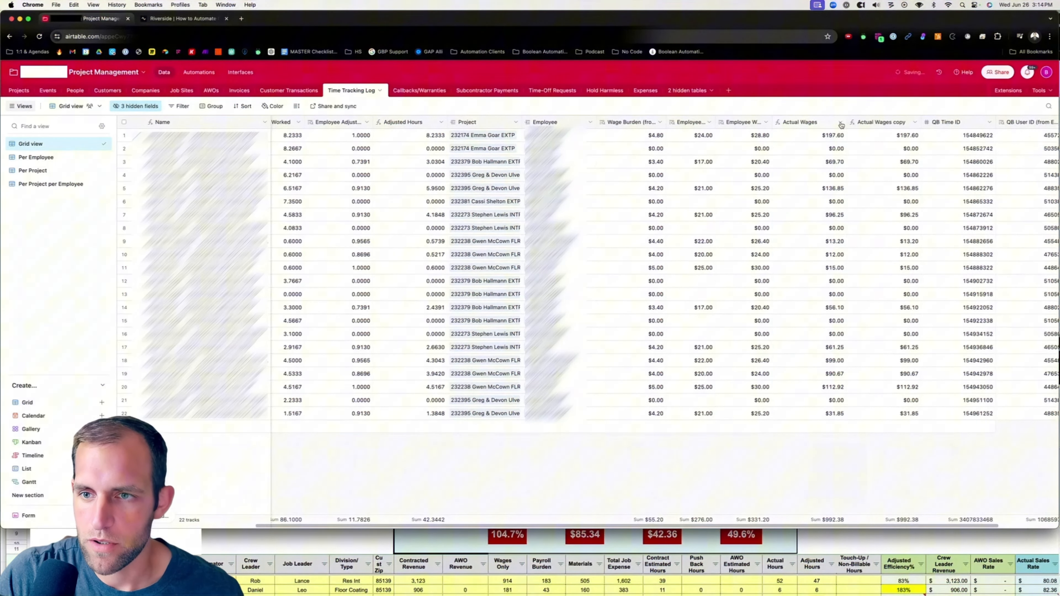
click(915, 122)
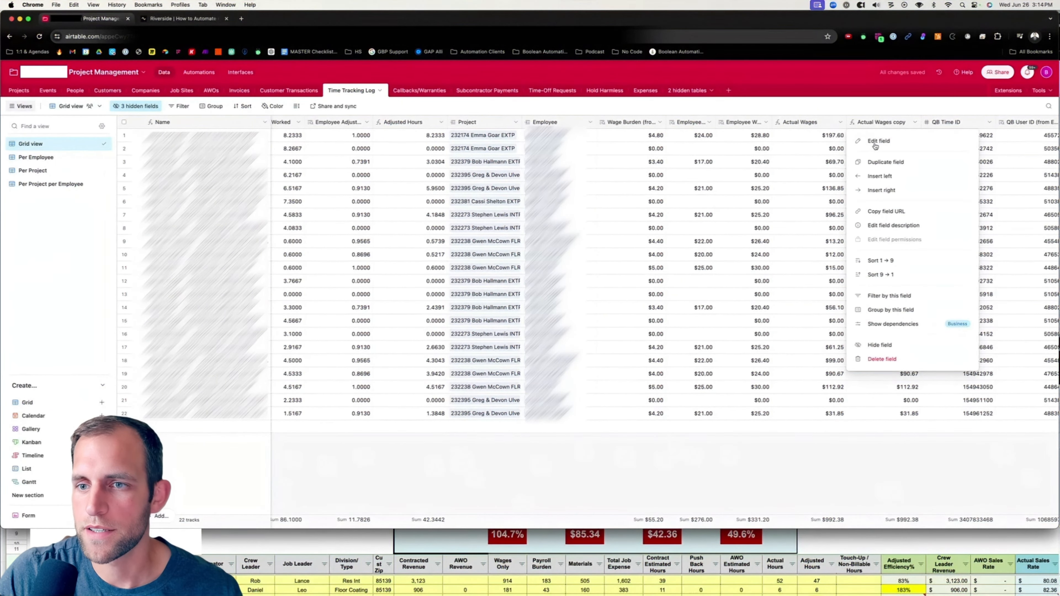
click(877, 141)
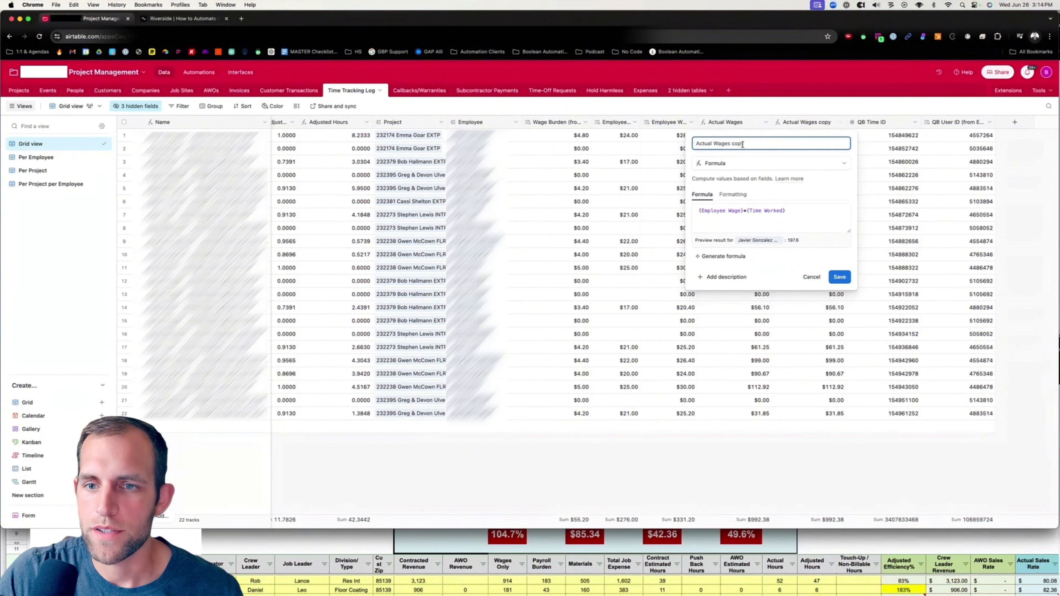
drag(742, 144, 736, 143)
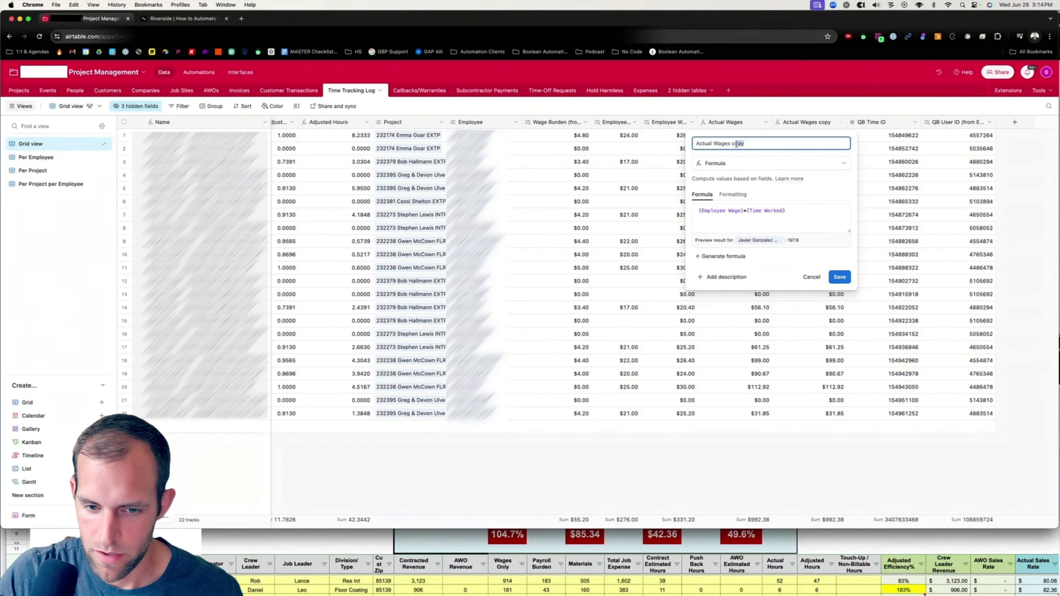
key(super+a)
text(Pay)
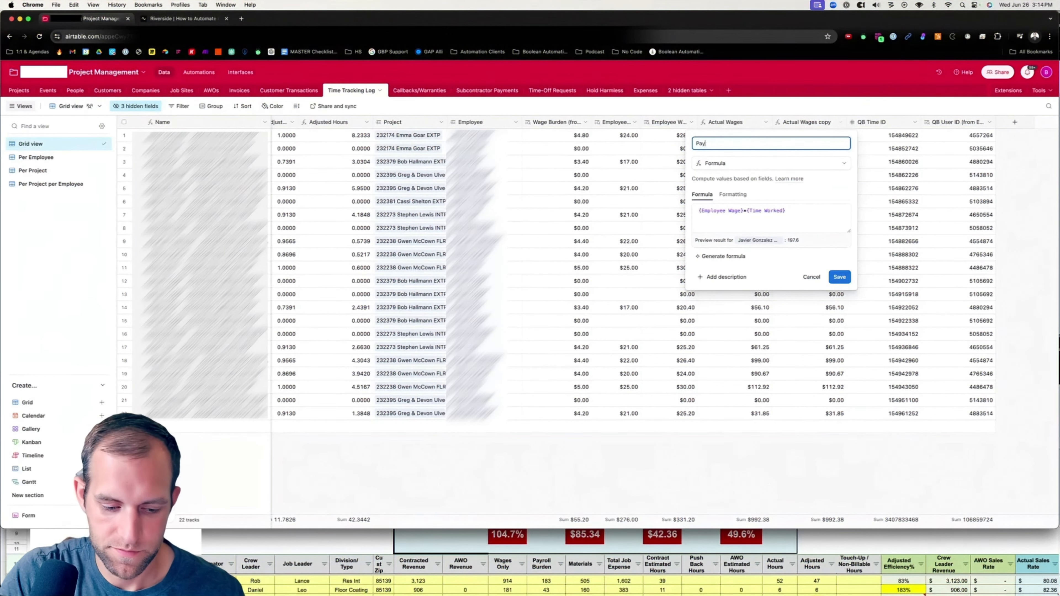
text(roll Burden)
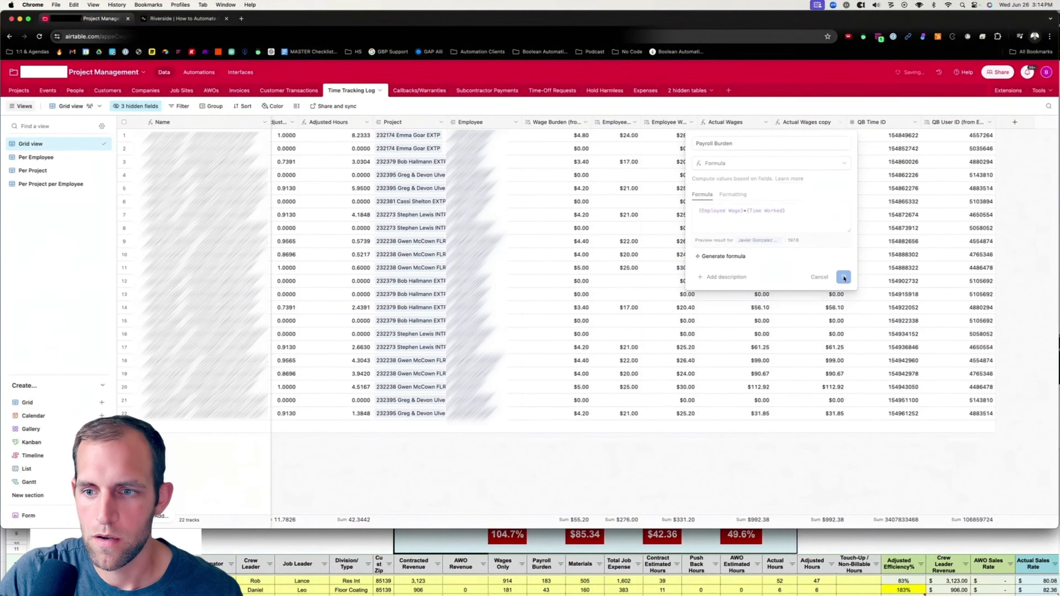
key(Return)
Rename the Actual Wages field as Payroll Wages.
click(765, 122)
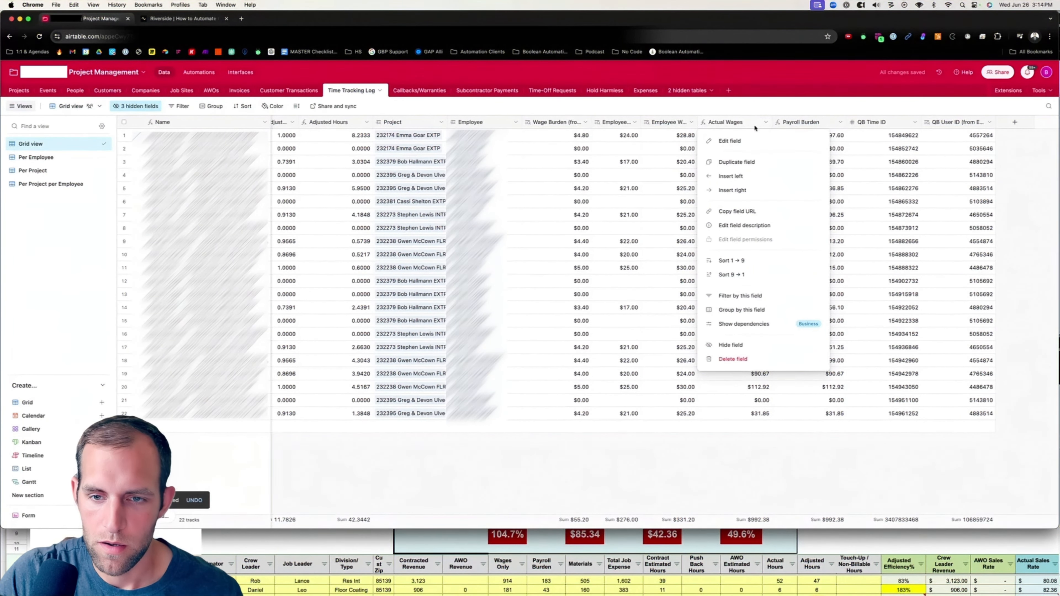
click(726, 142)
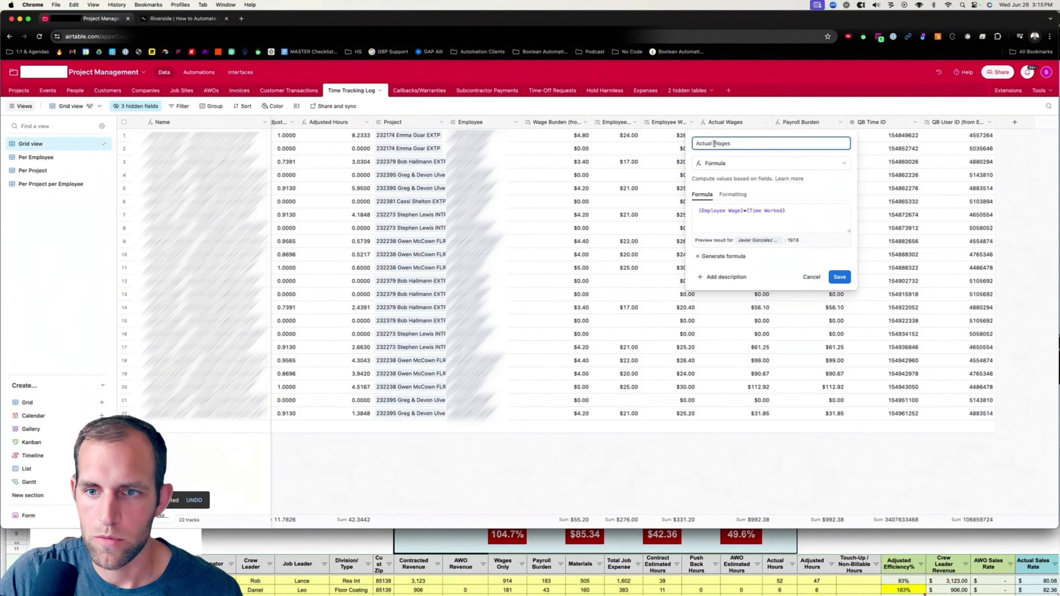
drag(713, 143, 673, 144)
key(super+a)
text(P)
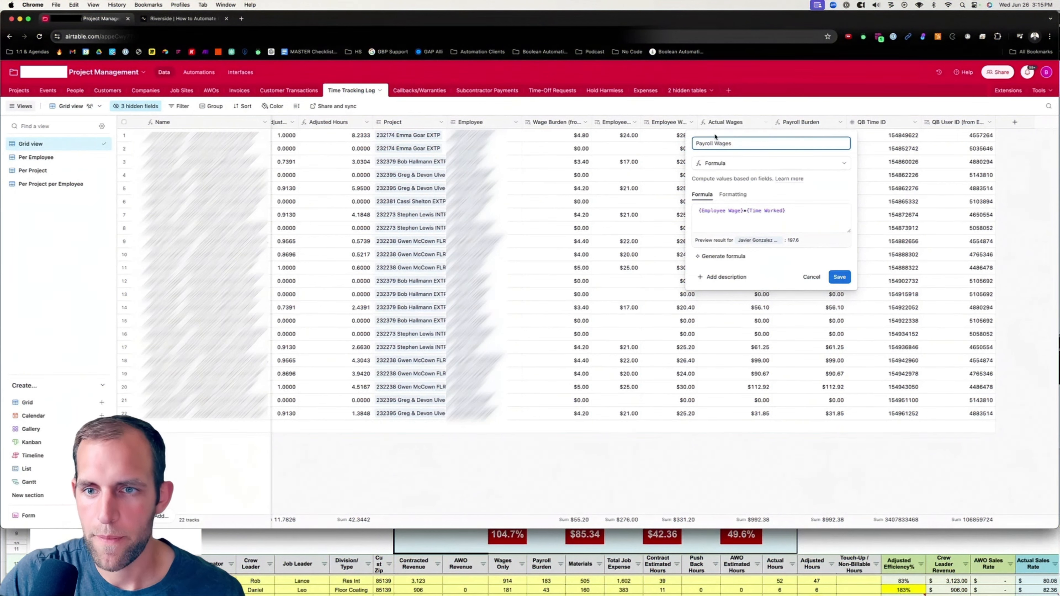
key(Return)
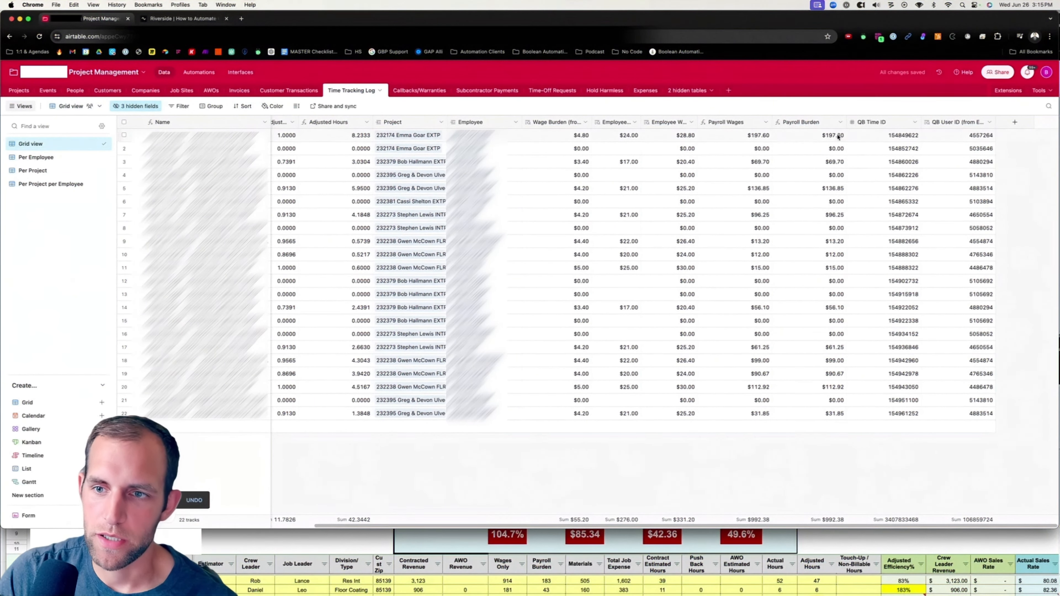
Change the Payroll Burden formula to {Wage Burden (from Employee)}*{Time Worked}.
click(840, 122)
click(804, 141)
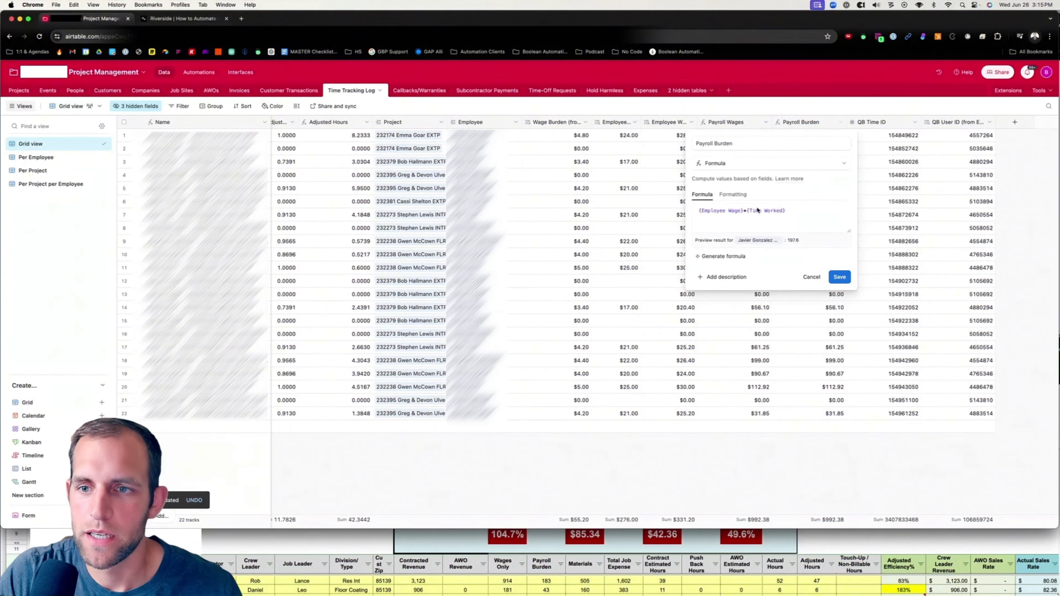
click(743, 212)
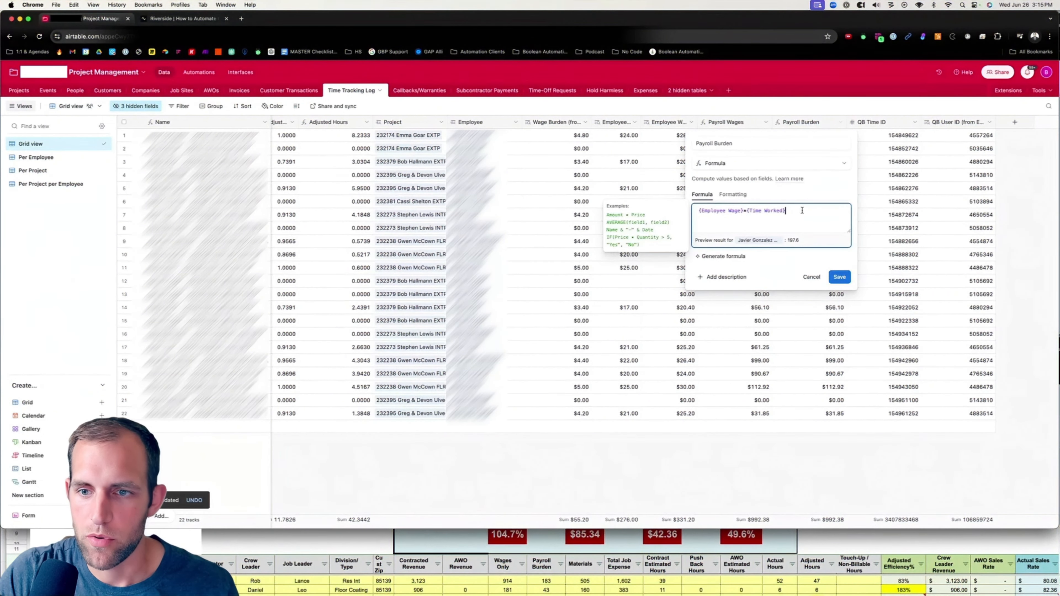
drag(802, 210, 690, 209)
text(wage)
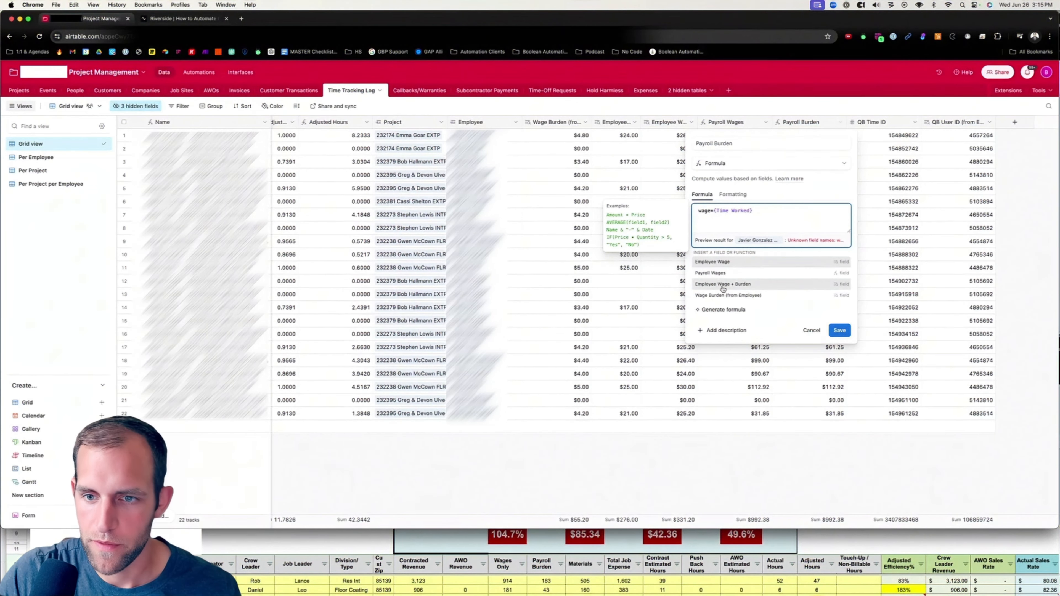
click(725, 297)
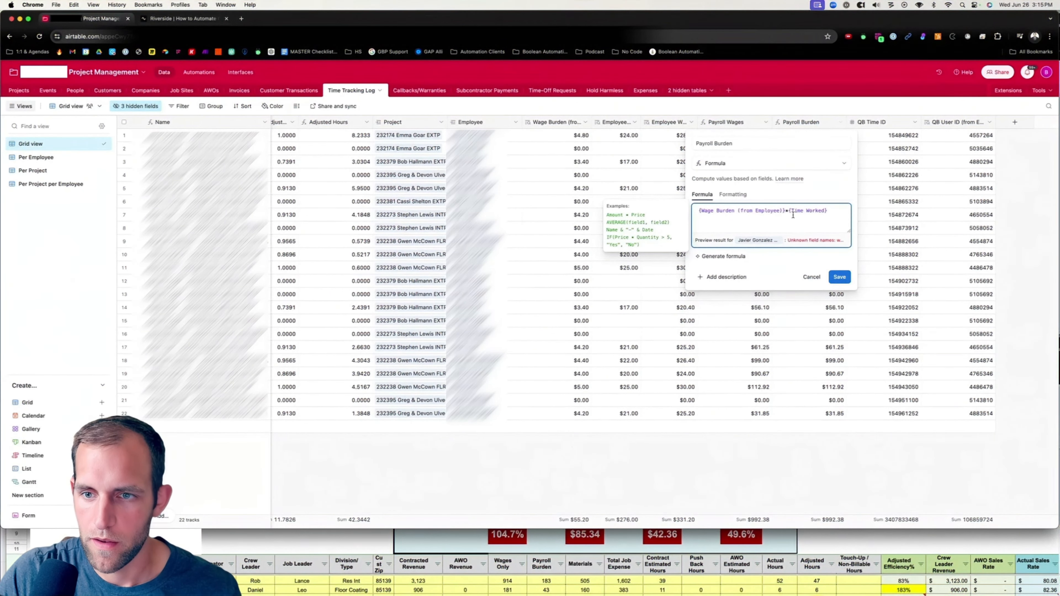
click(847, 279)
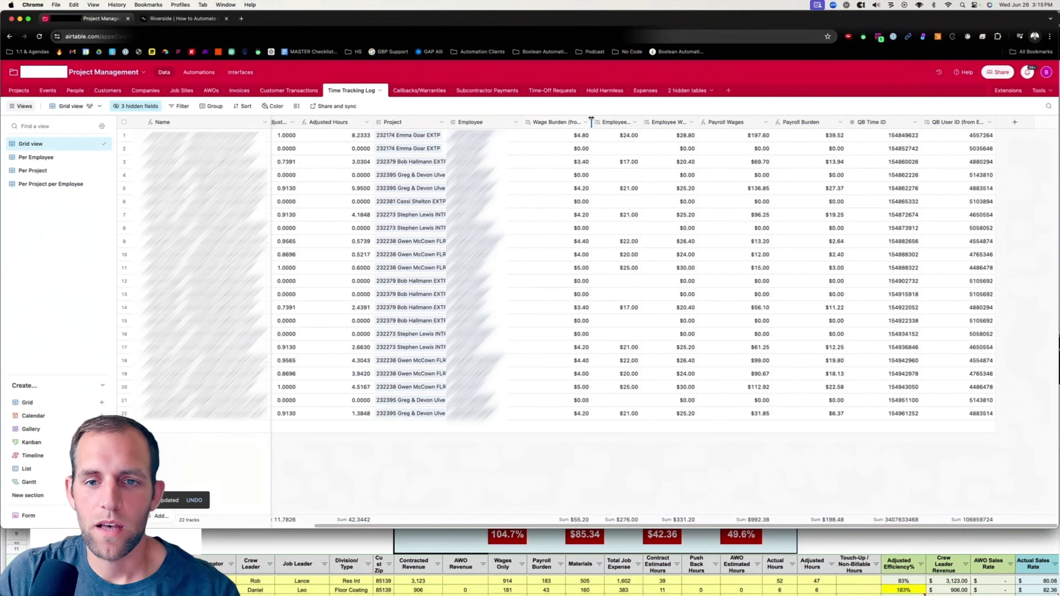
Rename the Wage Burden lookup field as Employee Wage Burden and adjust its column width.
drag(590, 121, 604, 122)
click(598, 122)
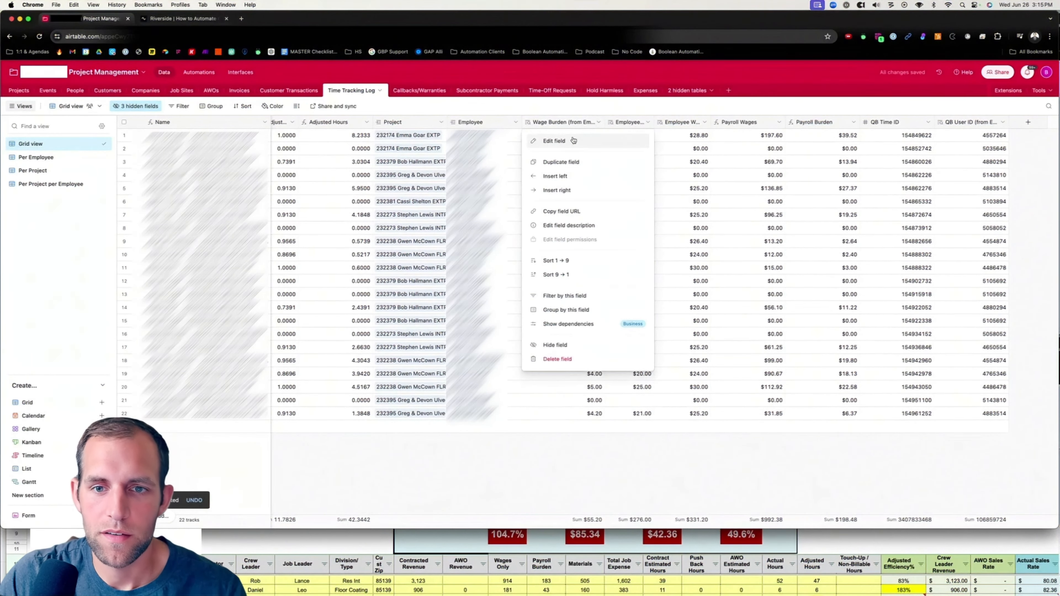
click(573, 140)
click(534, 144)
text(Employee Wage Burden (from Employee)
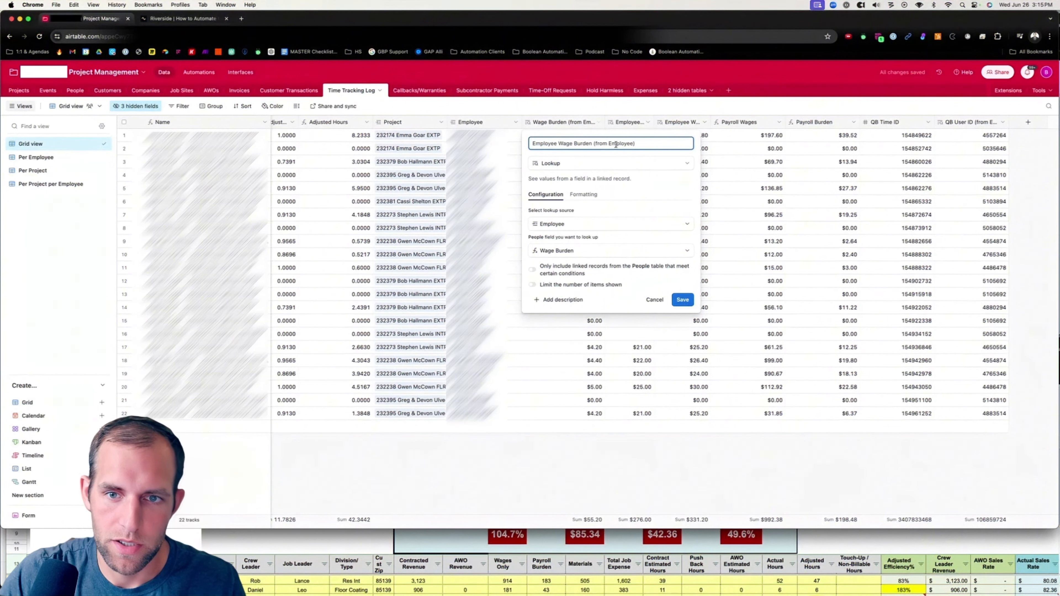
drag(636, 143, 591, 144)
key(BackSpace)
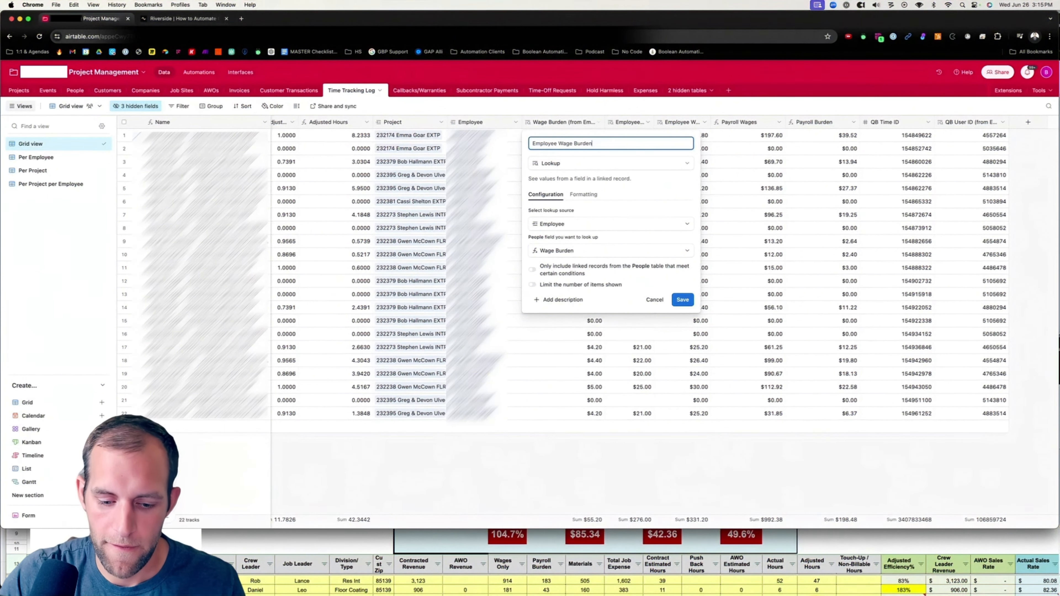
click(684, 299)
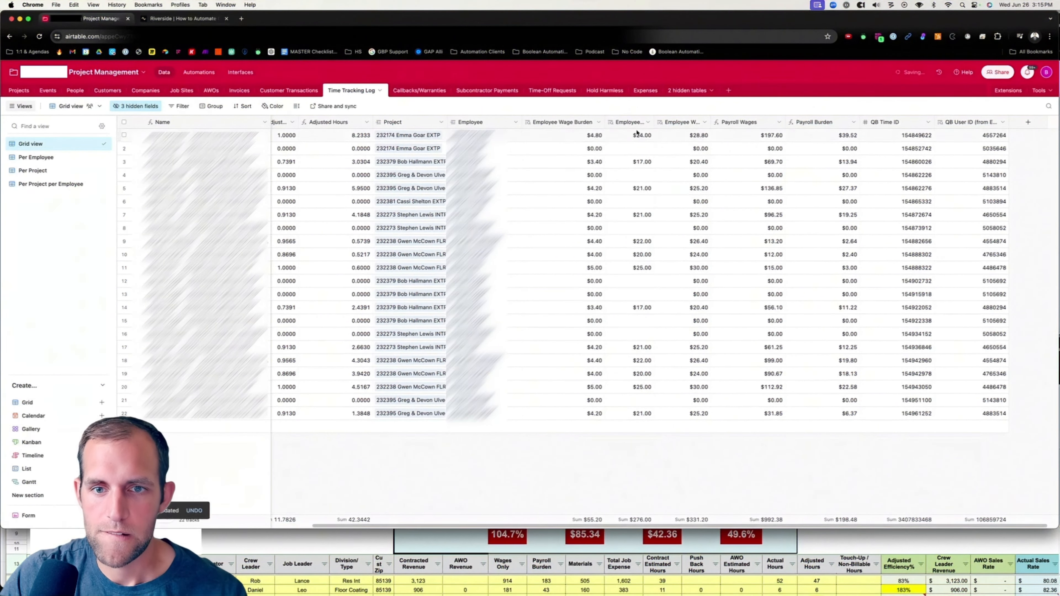
drag(606, 121, 577, 122)
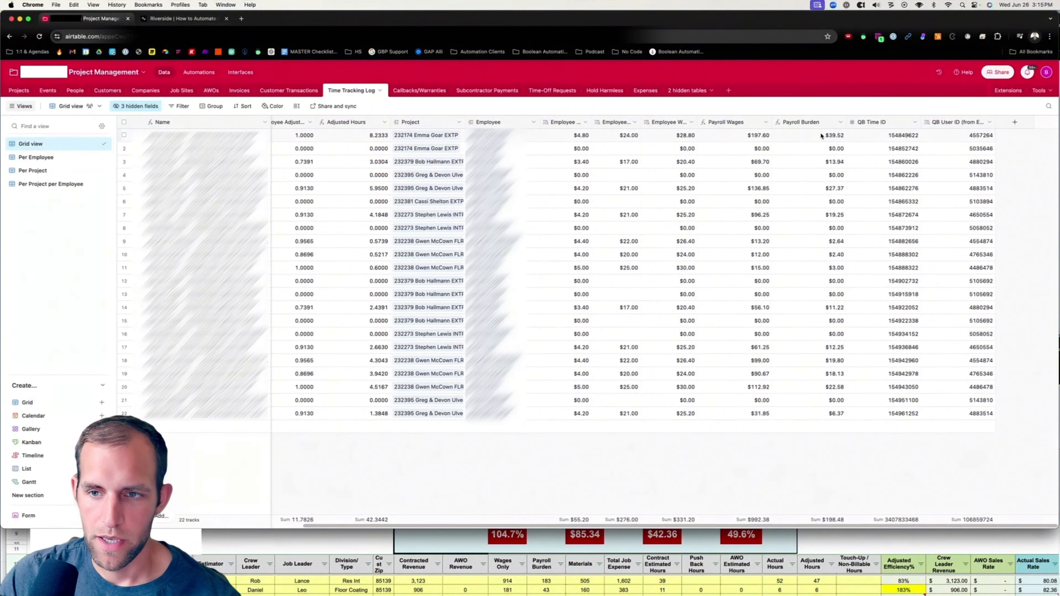
In the Projects Benchmarking view, convert Wages Only into a rollup summing Payroll Wages from Time Tracking Log copy.
click(22, 91)
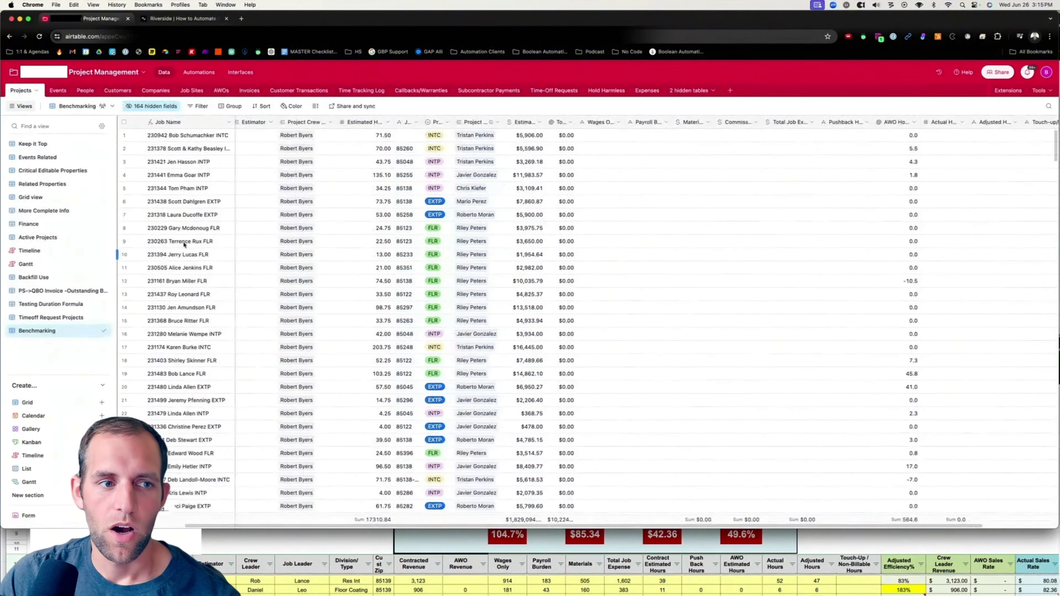
drag(626, 122, 627, 123)
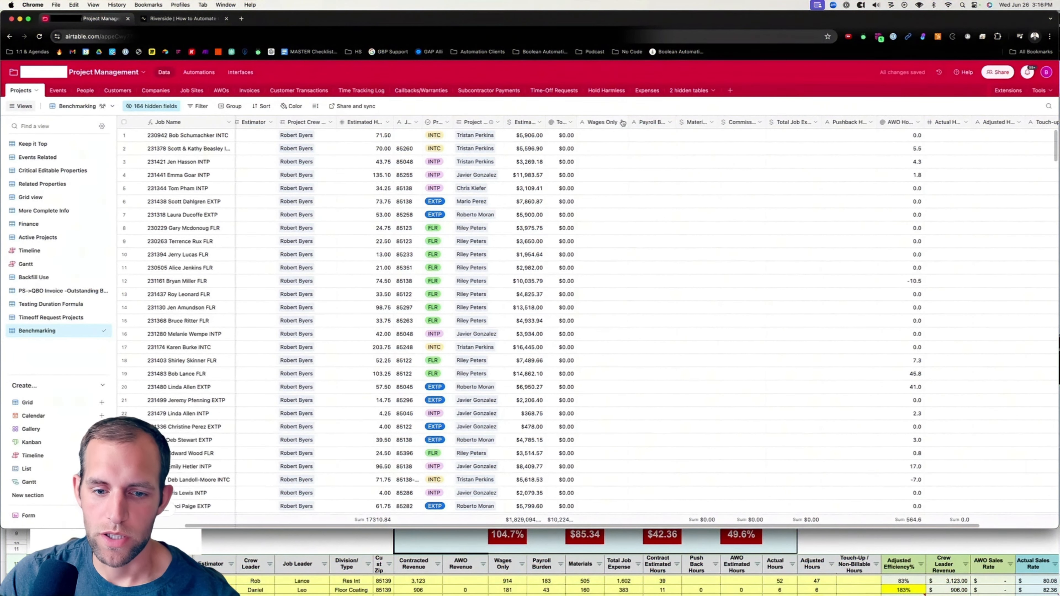
click(622, 122)
click(609, 141)
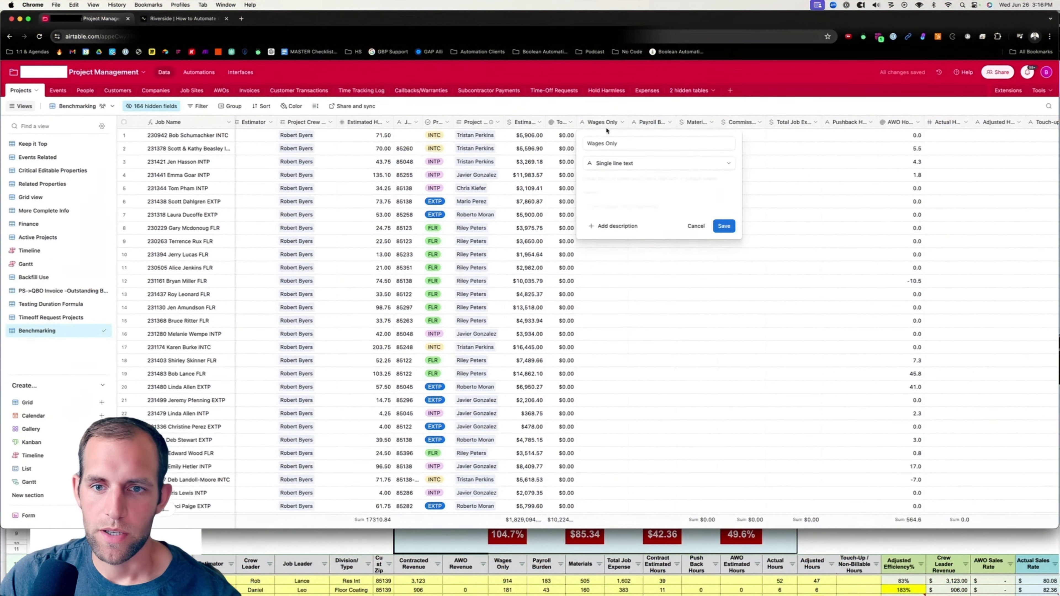
click(612, 167)
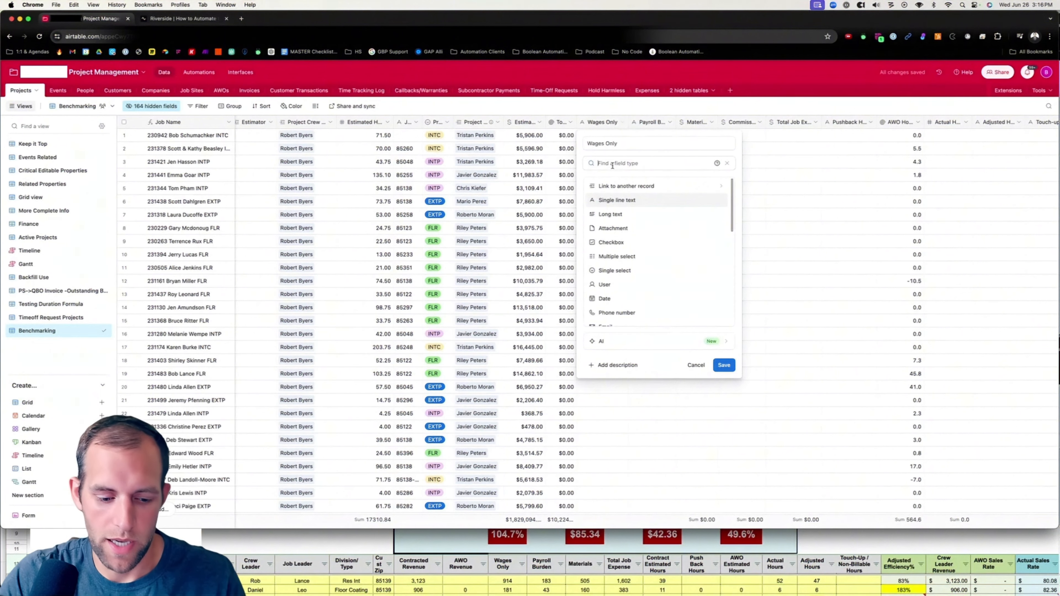
text(roll)
click(651, 189)
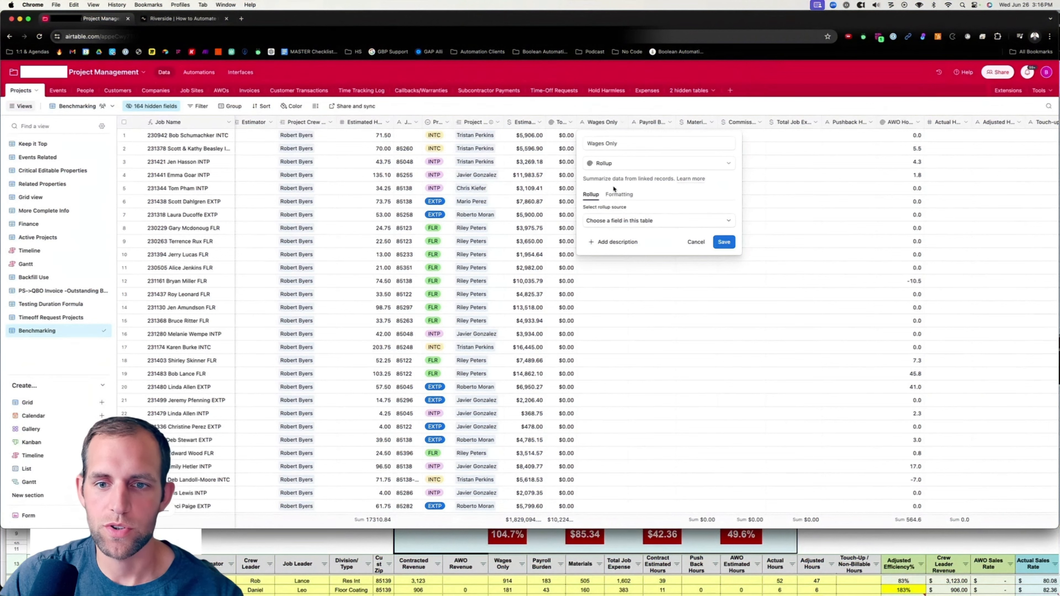
click(609, 222)
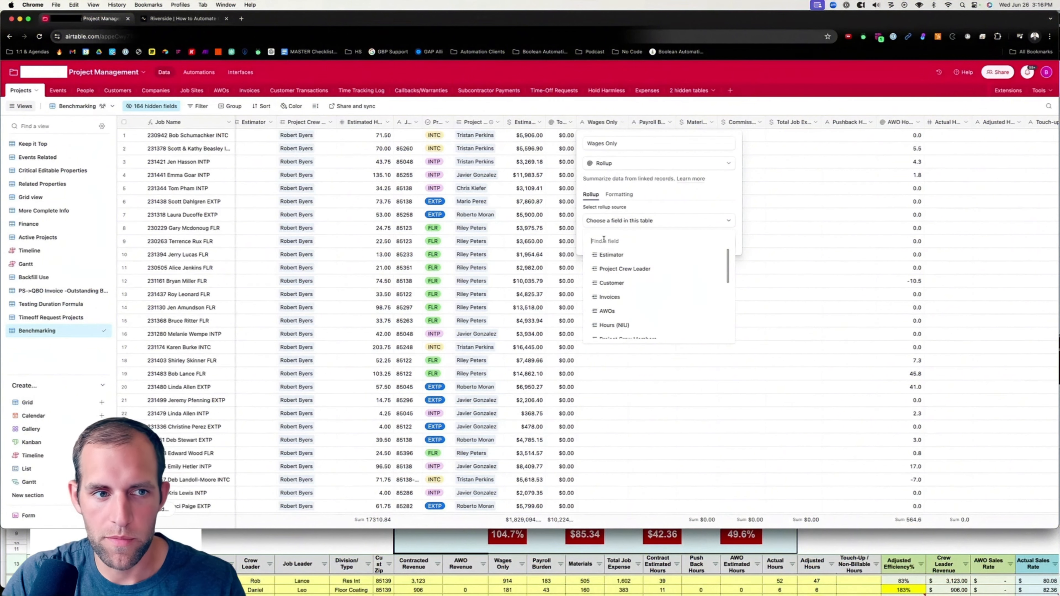
text(time)
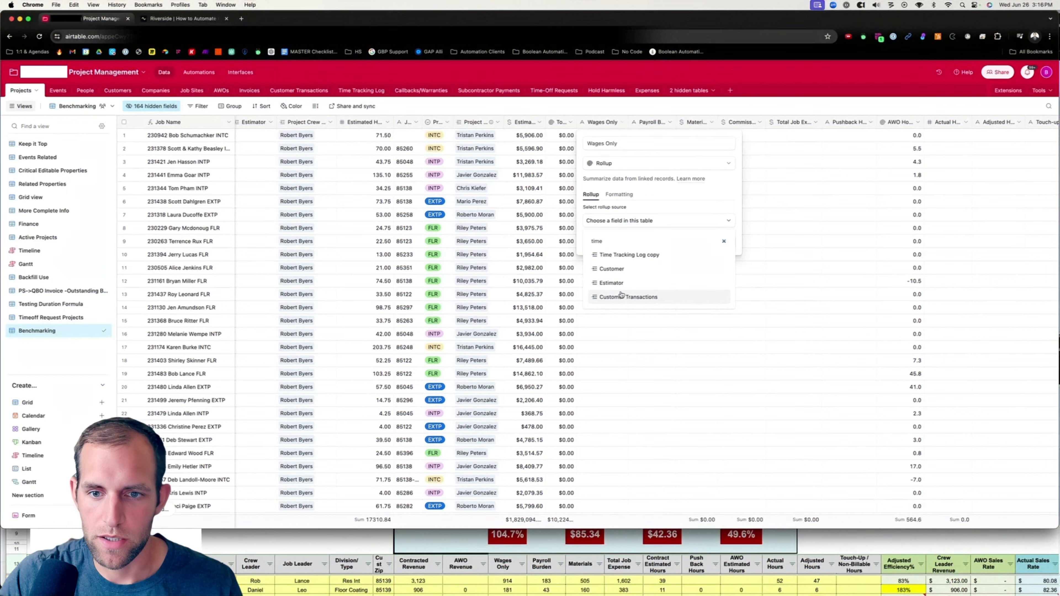
click(627, 255)
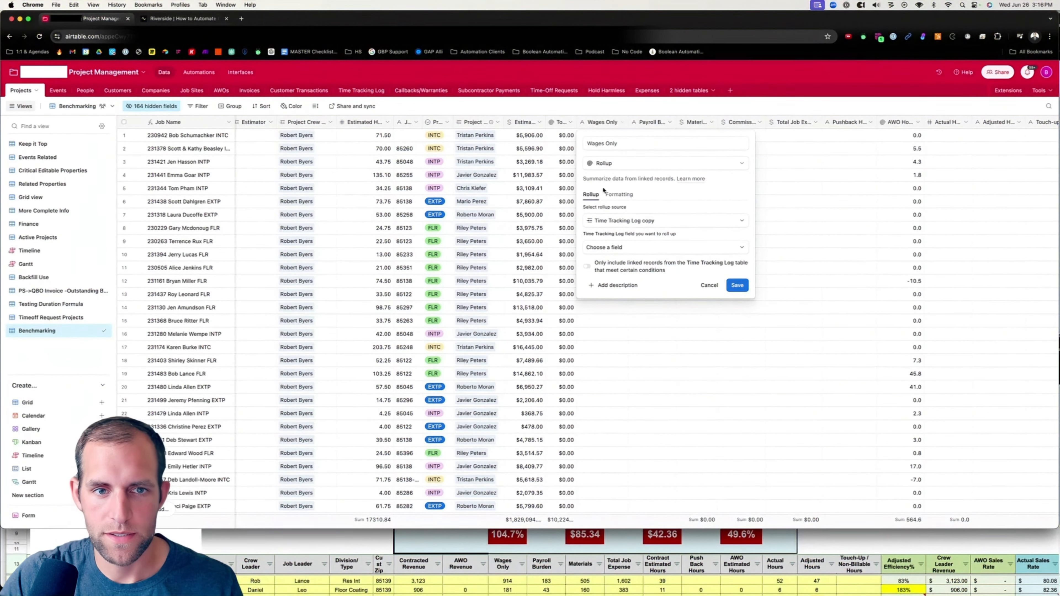
click(657, 248)
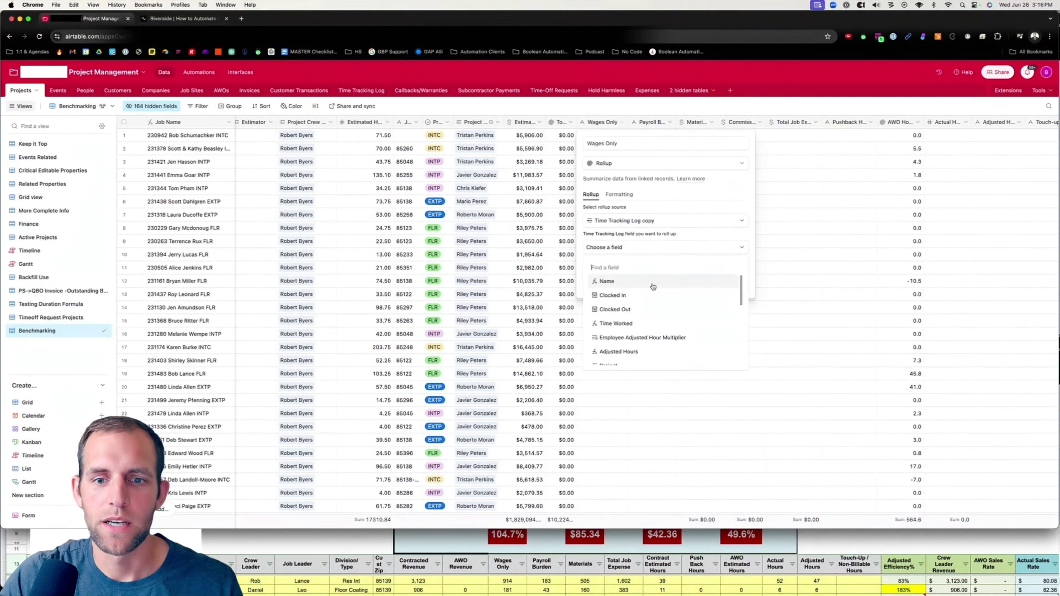
text(wag)
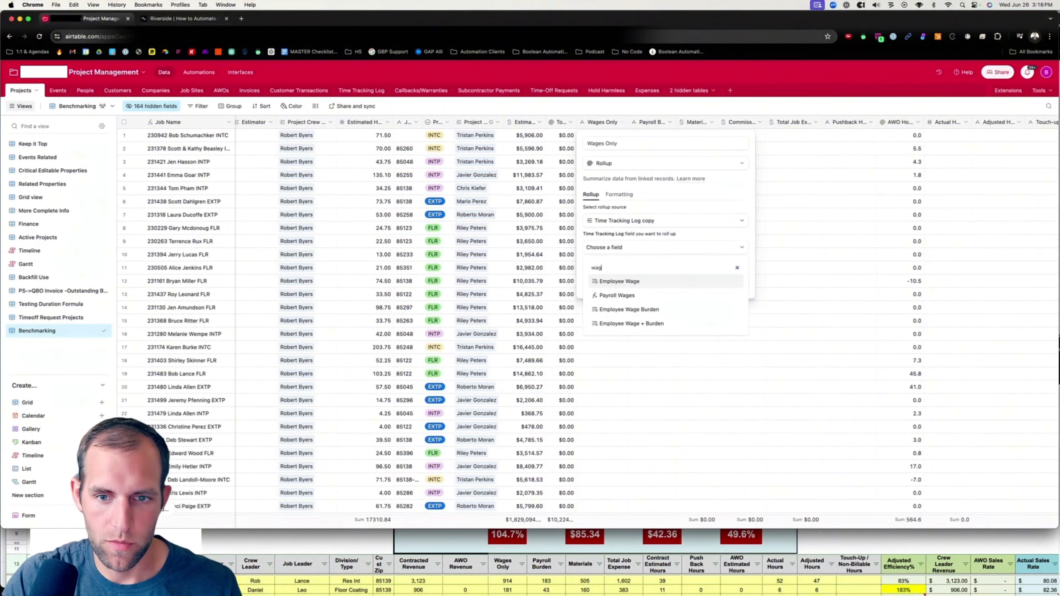
click(616, 295)
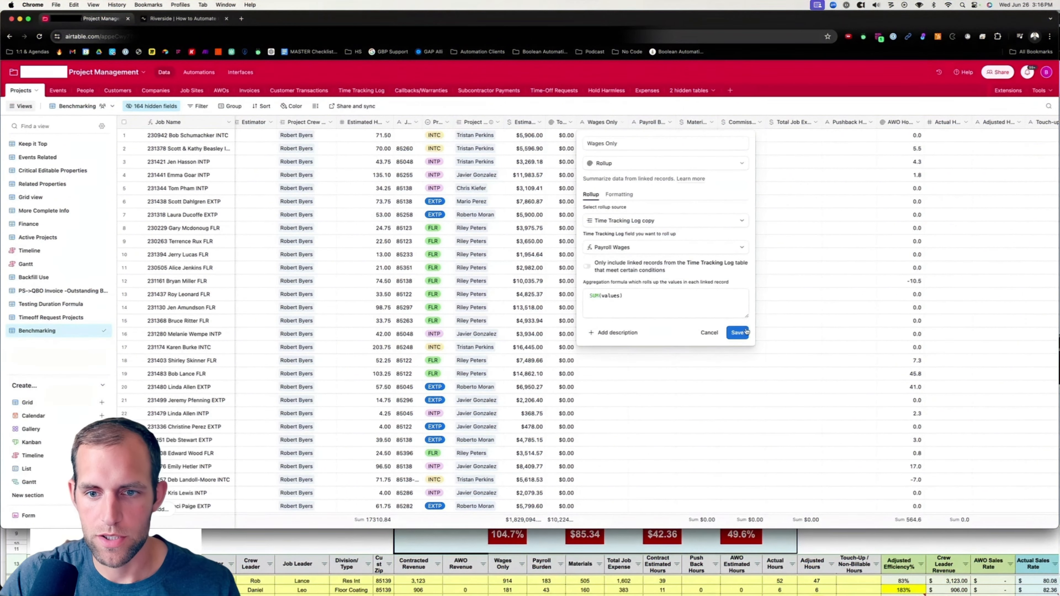
click(737, 333)
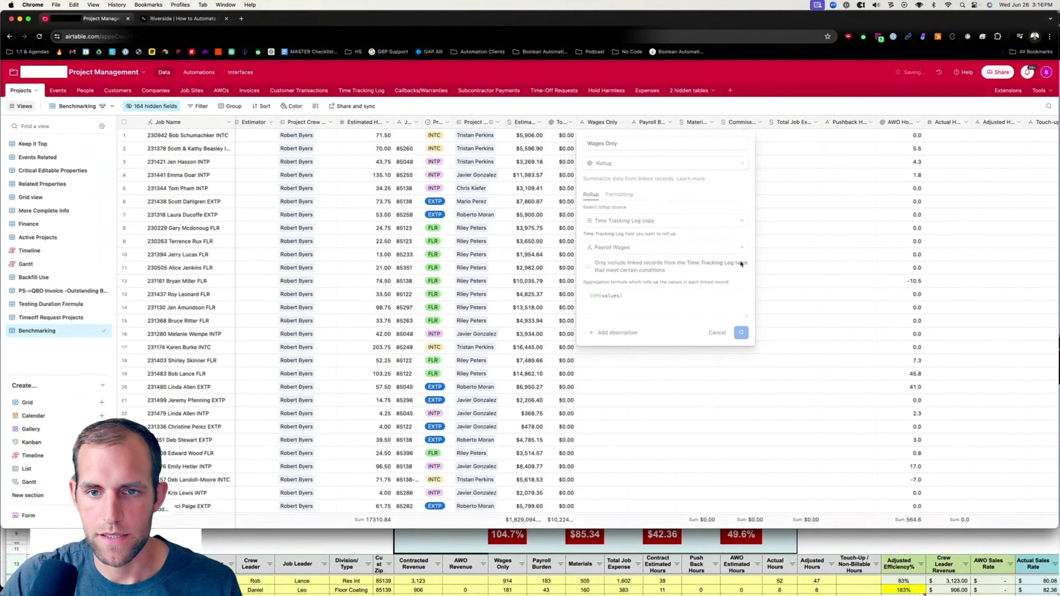
Scroll through the project records to review the Wages Only rollup values.
scroll(620, 470, down, 5)
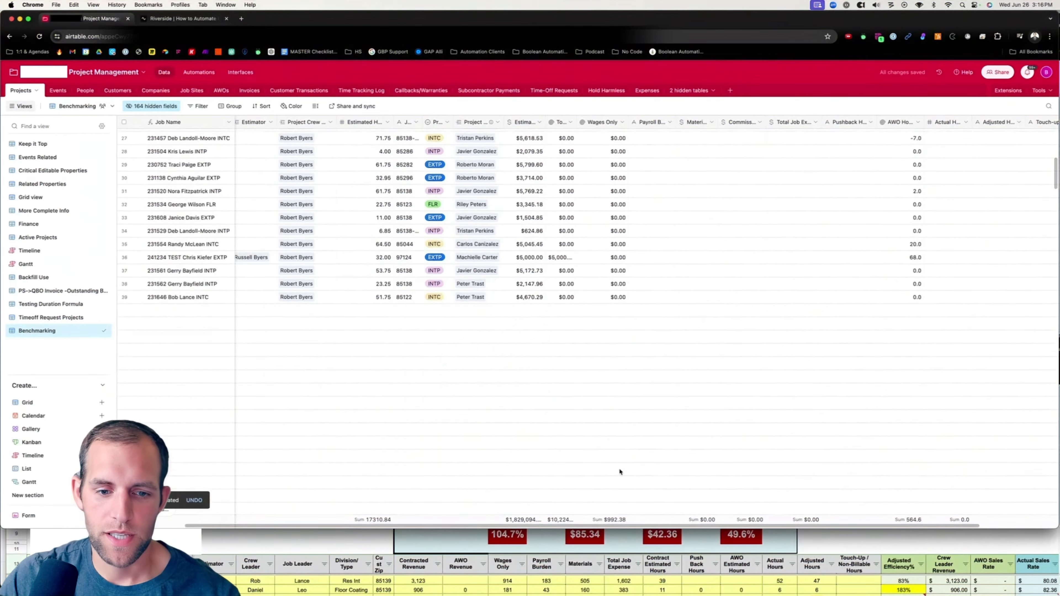
scroll(619, 470, down, 2)
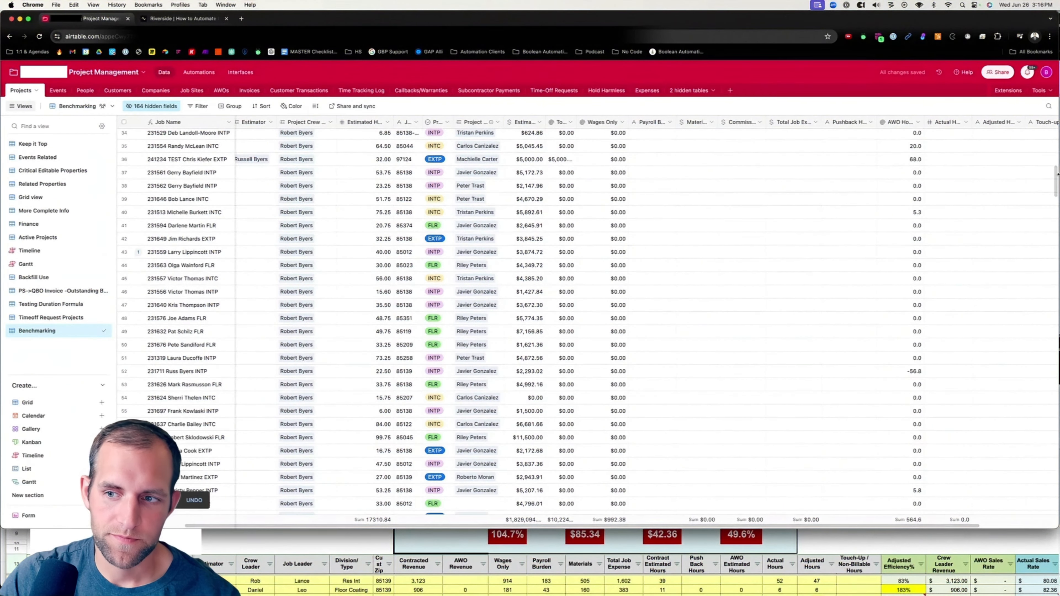
drag(1056, 174, 1056, 495)
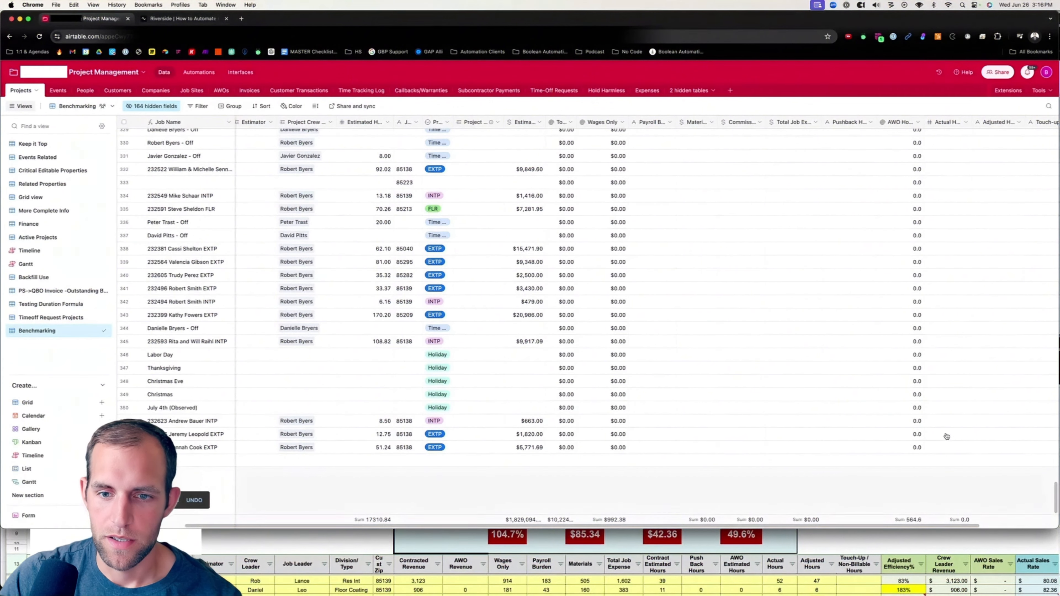
scroll(636, 353, up, 2)
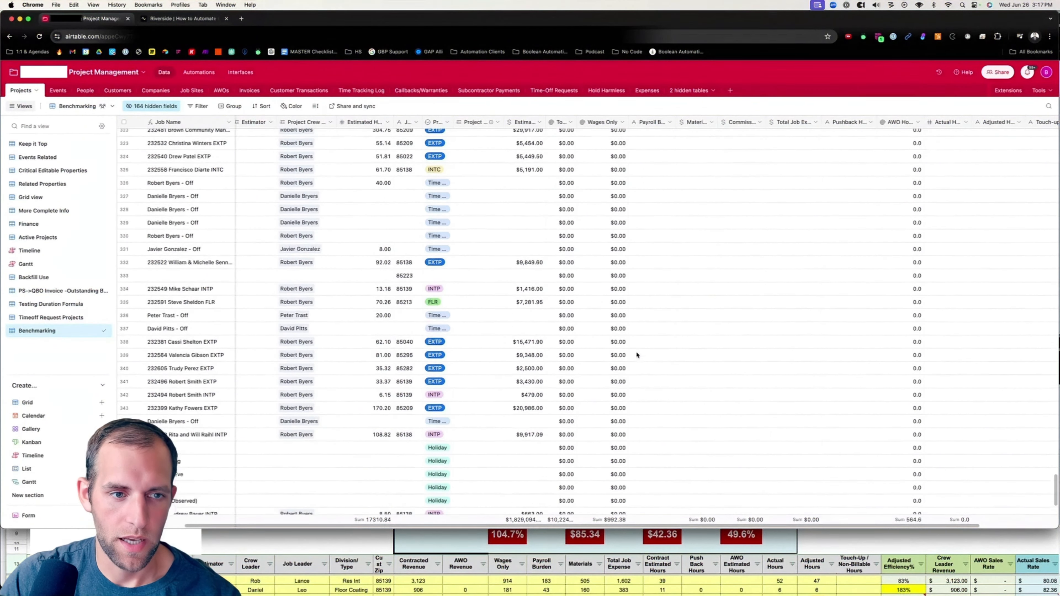
scroll(636, 354, up, 15)
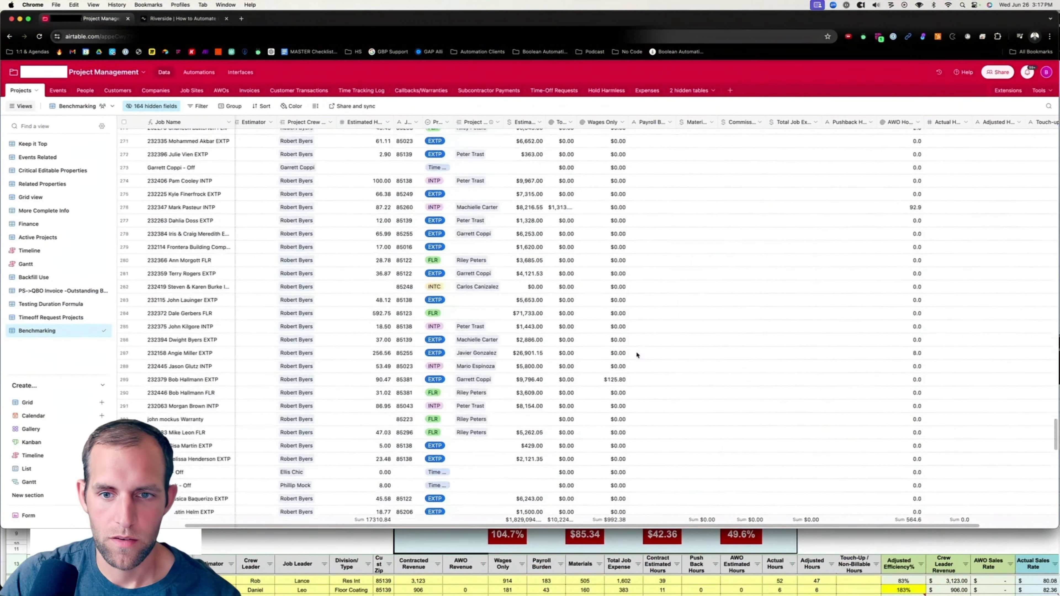
scroll(637, 353, up, 8)
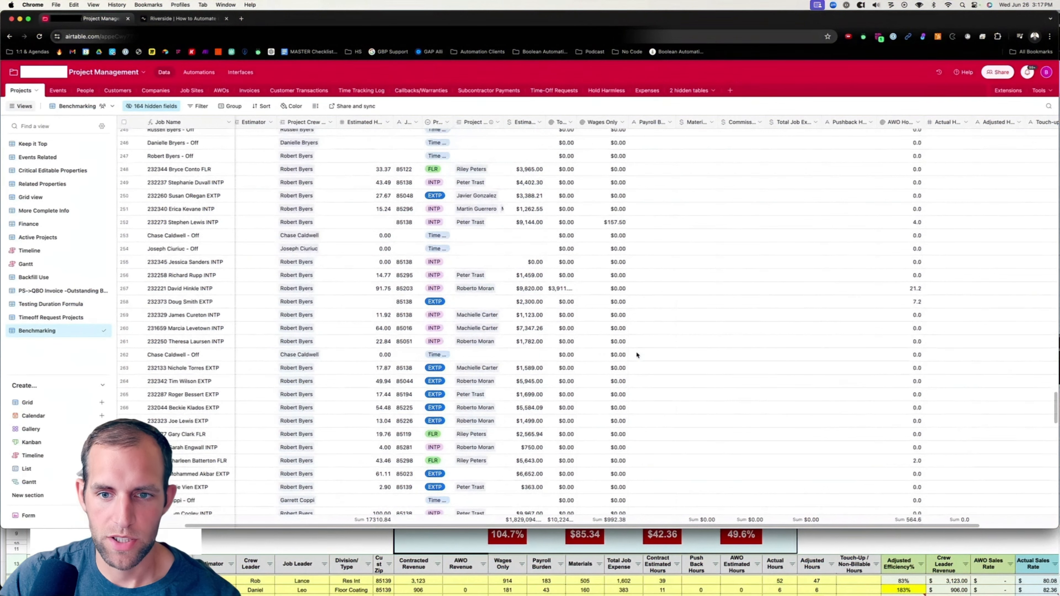
scroll(635, 354, right, 1)
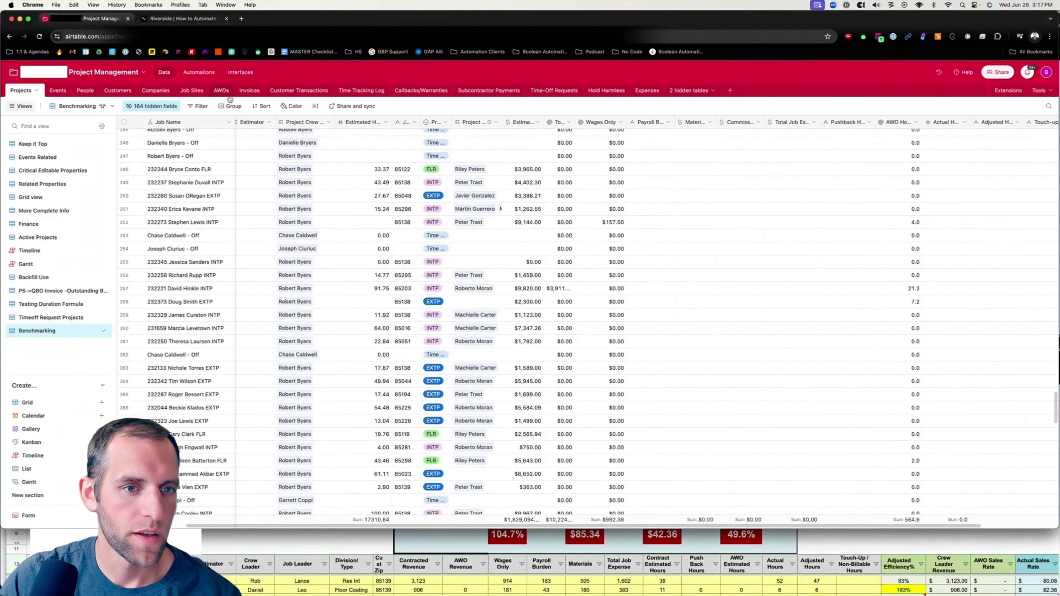
Filter the view to show projects where Time Tracking Log copy is not empty.
click(198, 106)
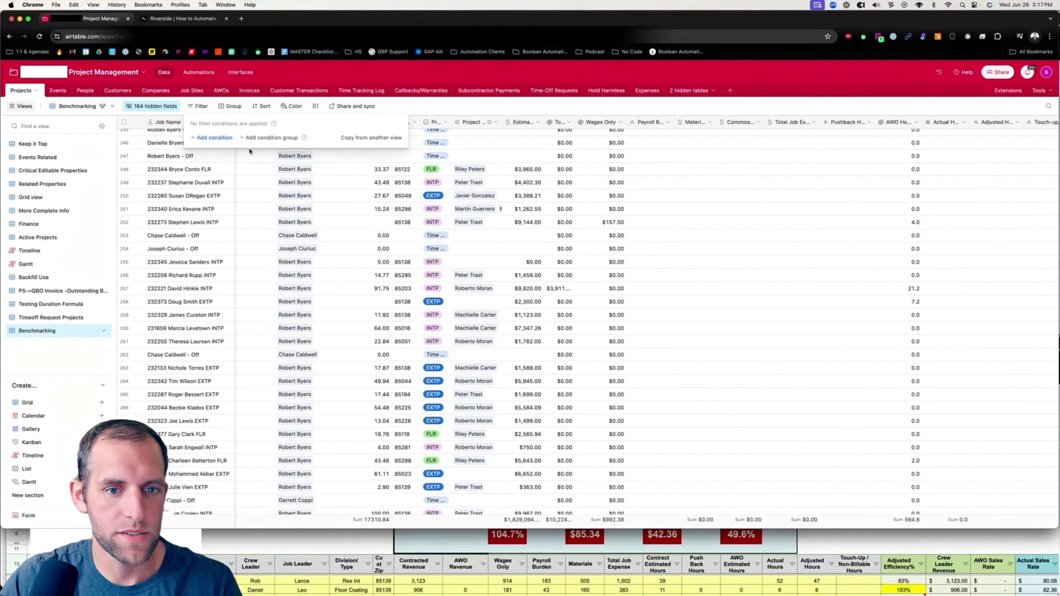
click(231, 139)
click(249, 138)
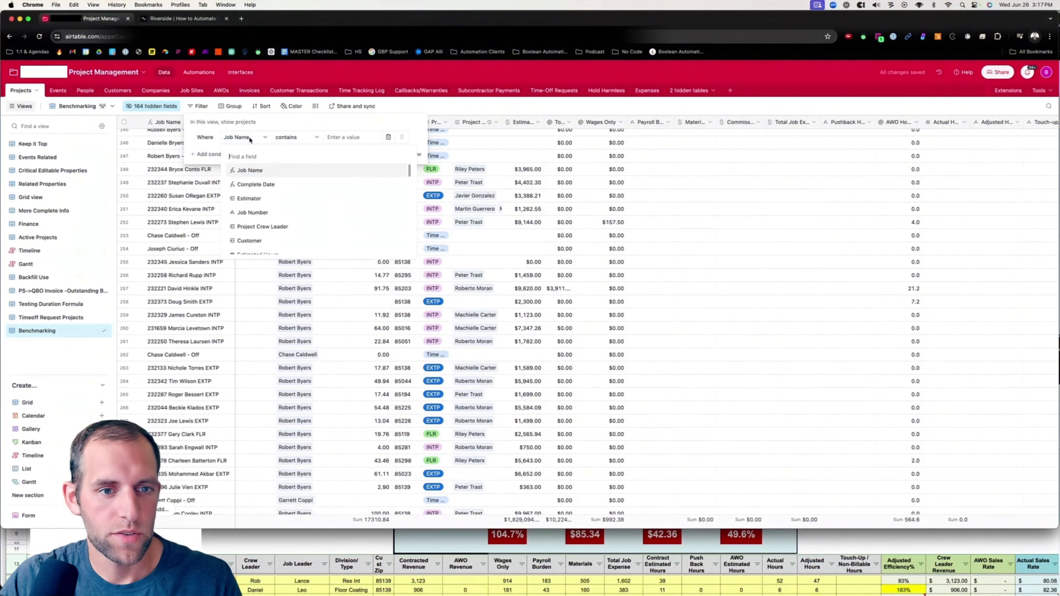
text(time)
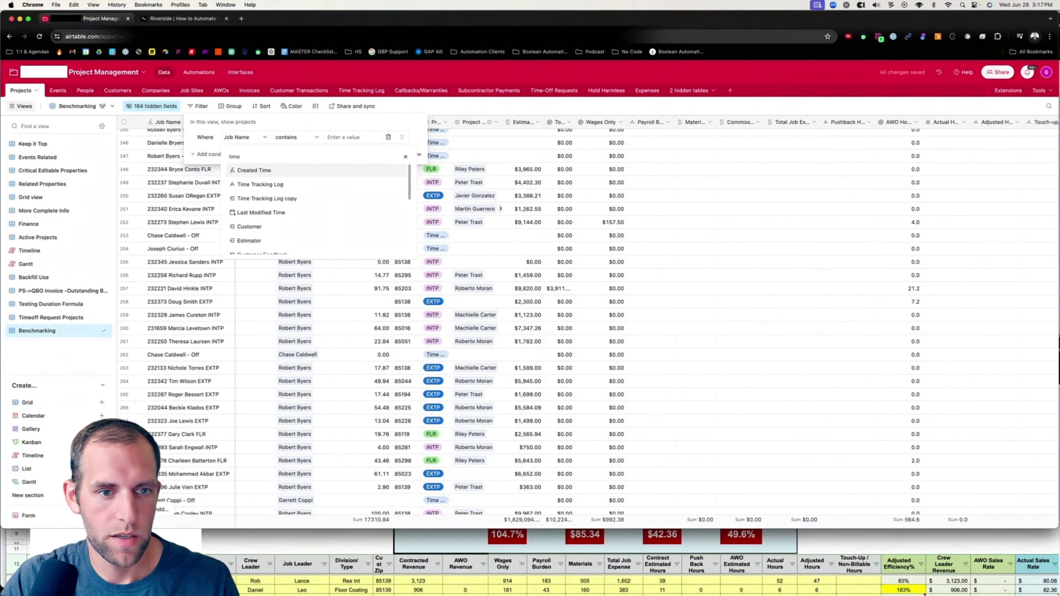
click(252, 198)
click(296, 137)
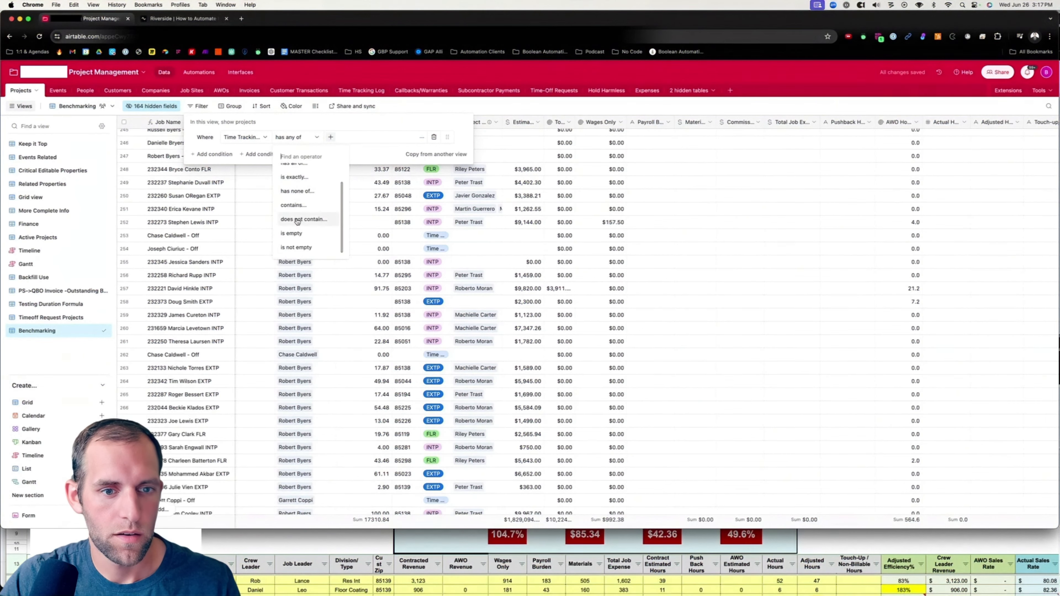
click(295, 247)
click(456, 261)
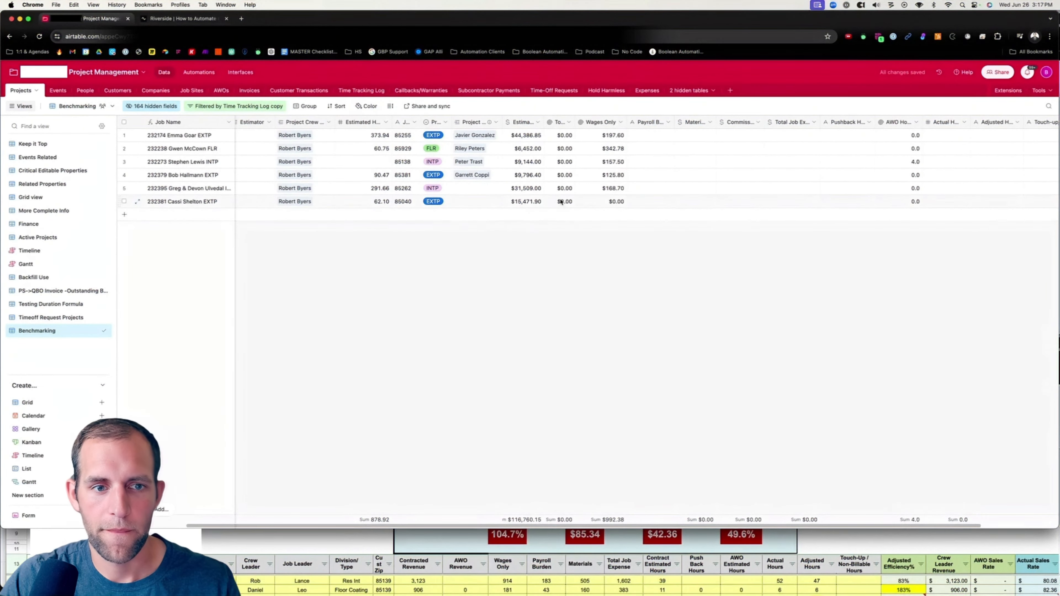
Unhide the Time Tracking Log copy field in the Benchmarking view.
scroll(561, 203, right, 5)
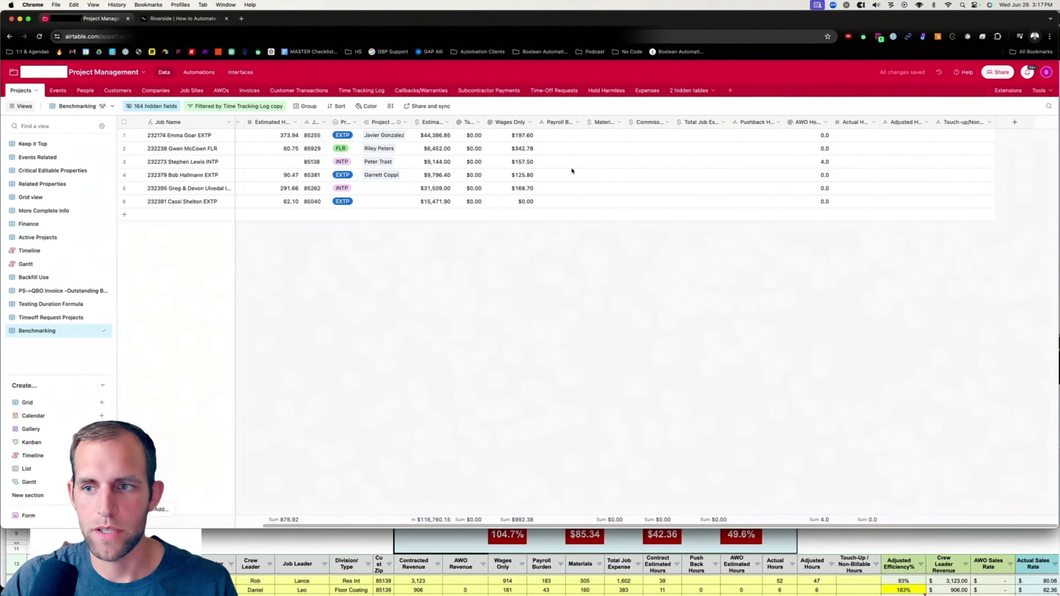
click(135, 107)
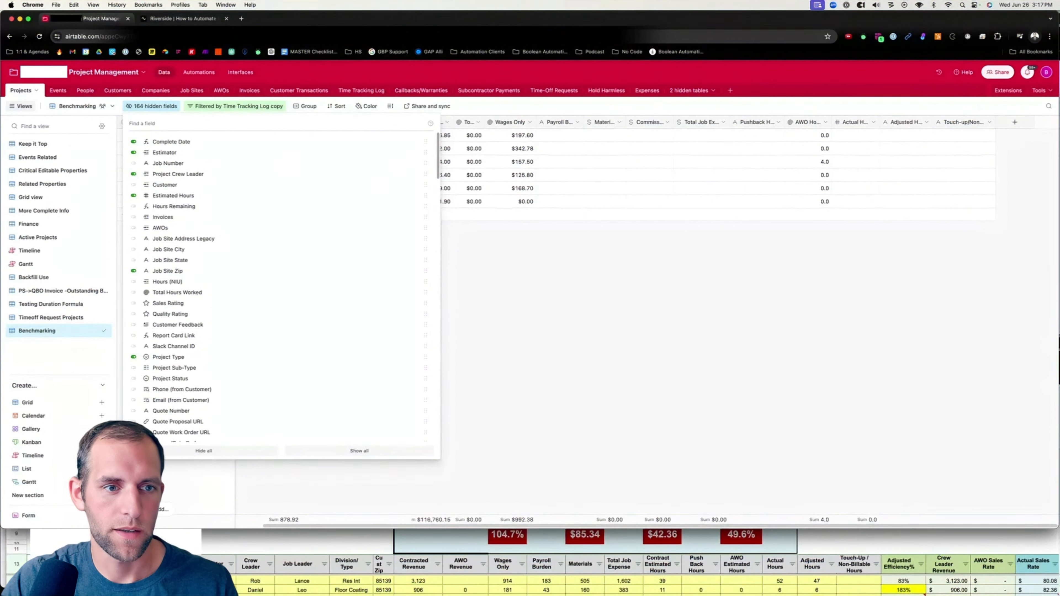
text(time)
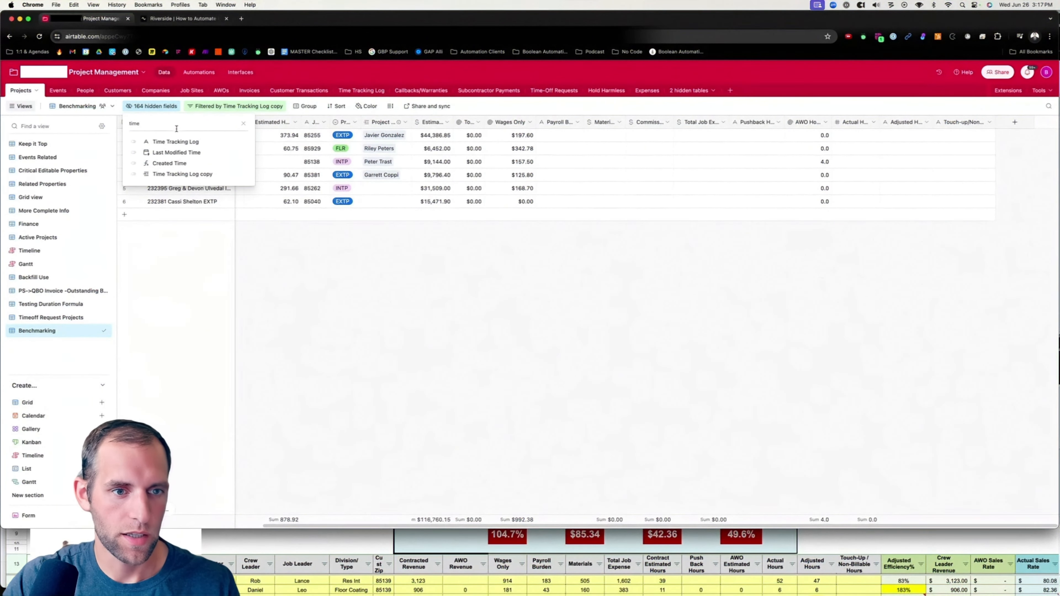
click(133, 174)
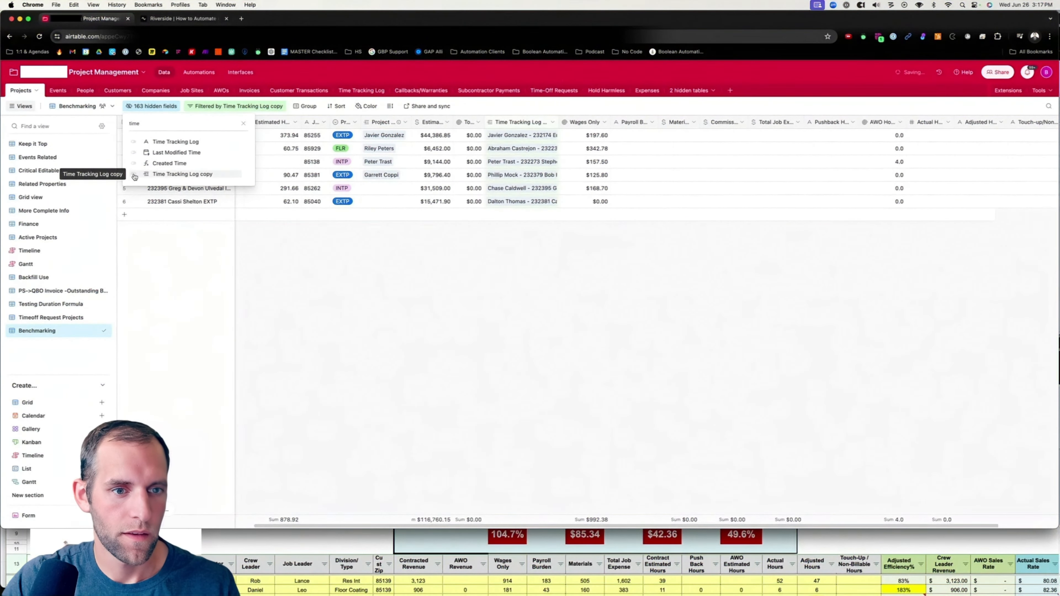
Try to rename the Time Tracking Log copy field as Time Tracking Log.
drag(558, 121, 601, 121)
click(595, 123)
click(543, 140)
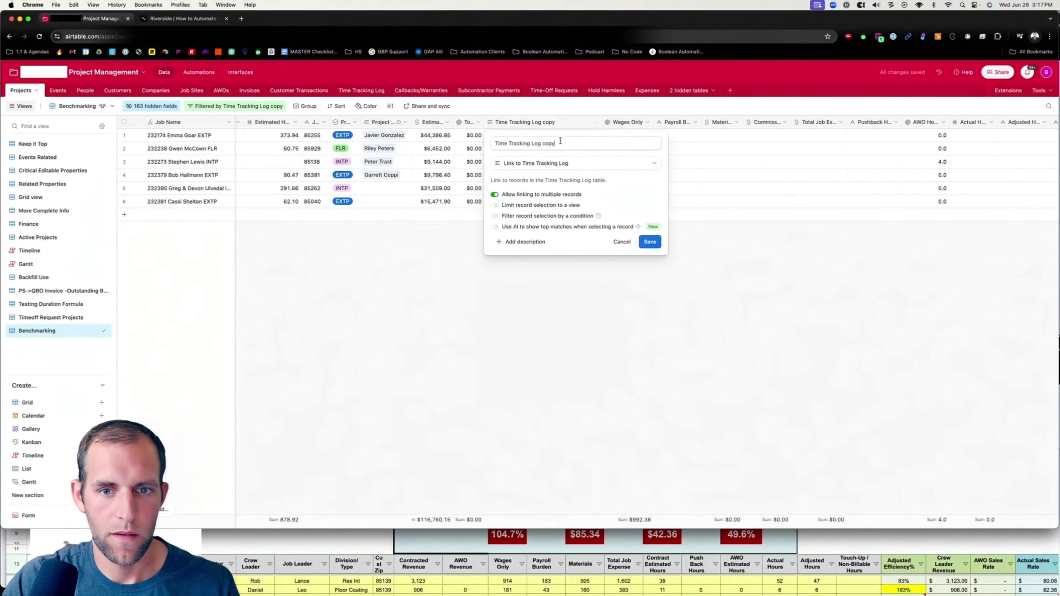
key(BackSpace)
key(BackSpace)
key(BackSpace)
key(BackSpace)
key(BackSpace)
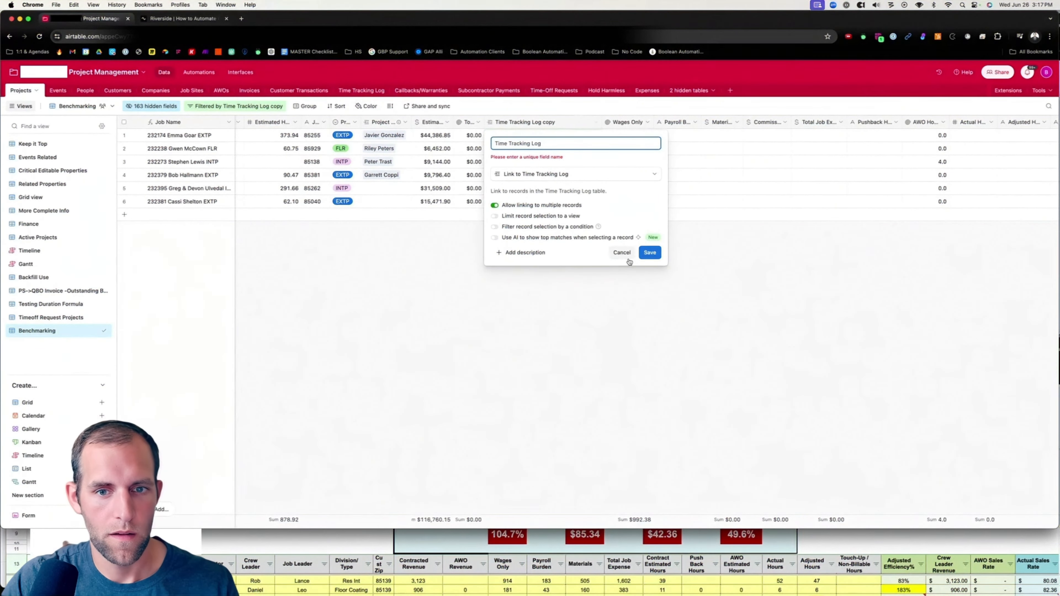
click(621, 252)
Unhide the original Time Tracking Log field in the view and delete it despite its dependencies.
click(153, 106)
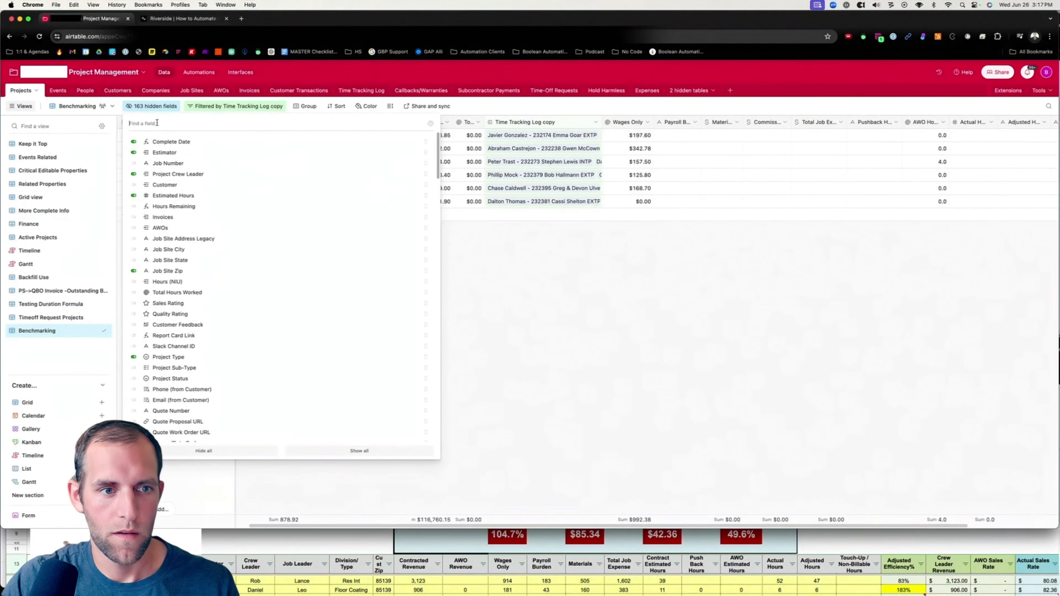
text(time)
click(133, 142)
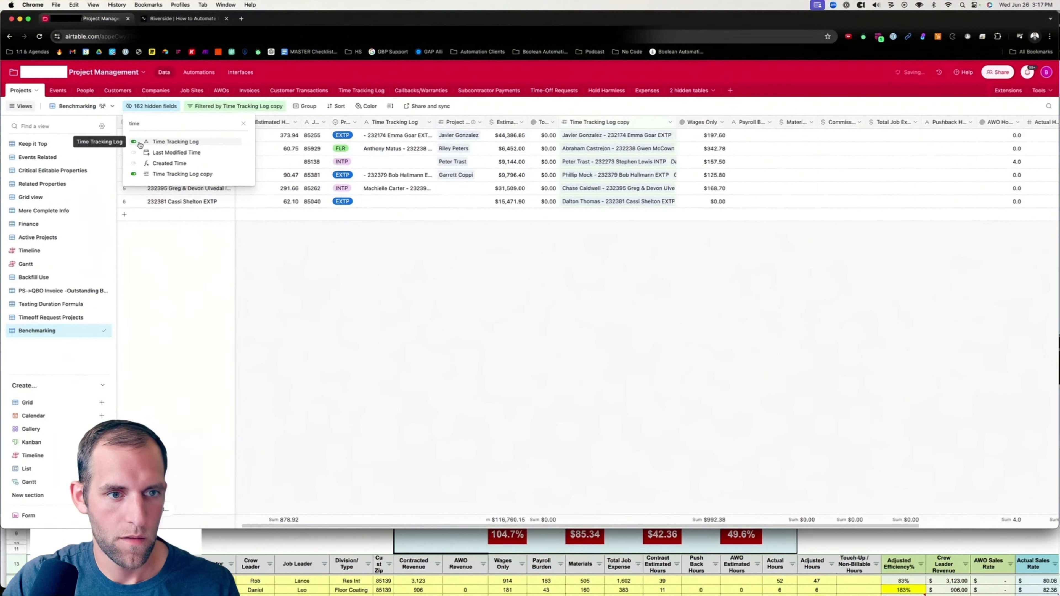
drag(435, 123, 476, 123)
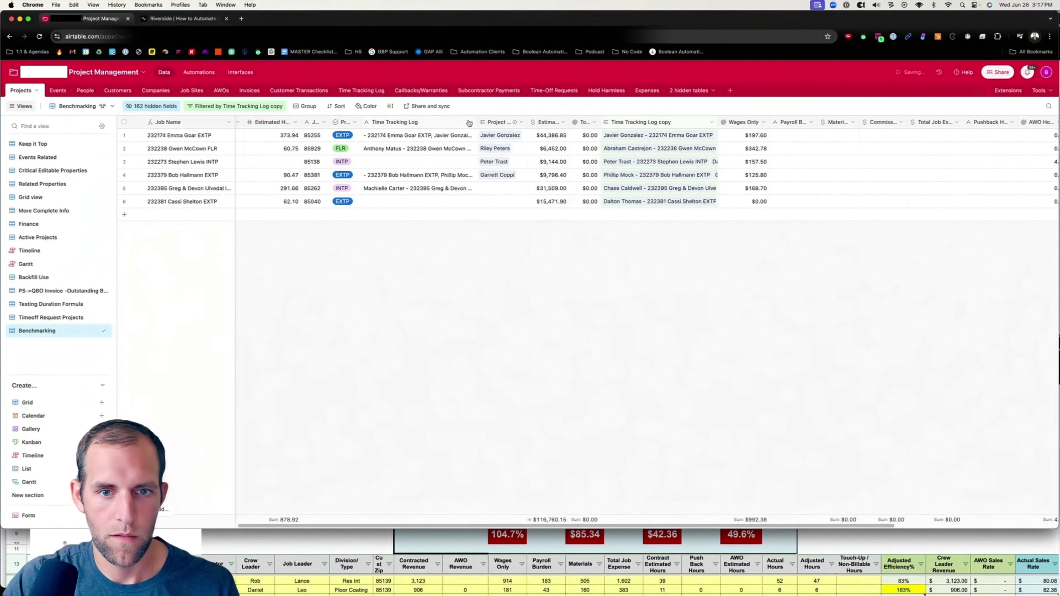
click(471, 123)
click(428, 362)
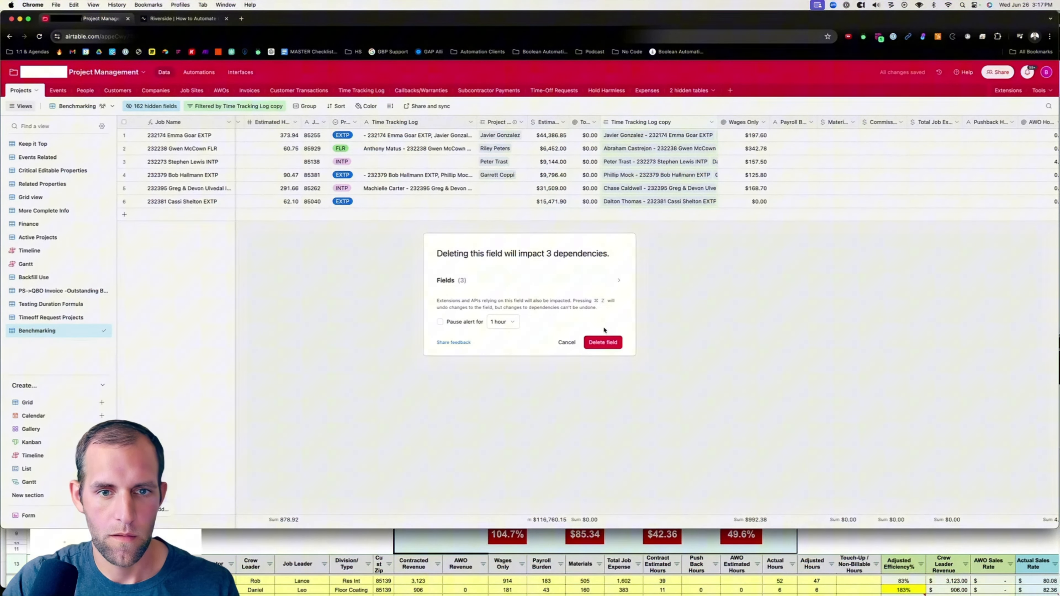
click(479, 281)
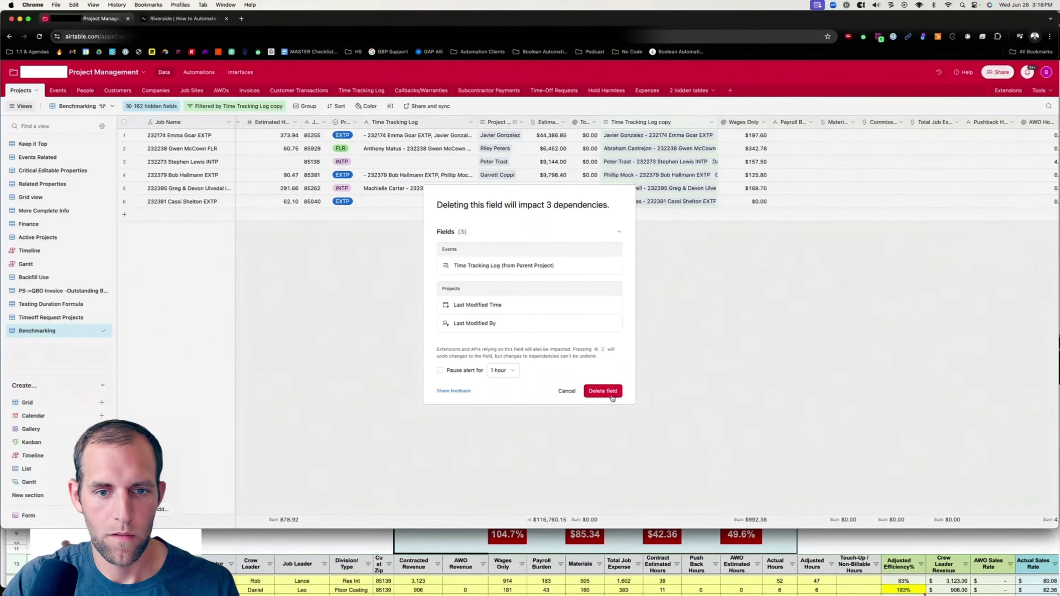
click(602, 391)
Rename the Time Tracking Log copy field as Time Tracking Log.
click(596, 122)
click(555, 141)
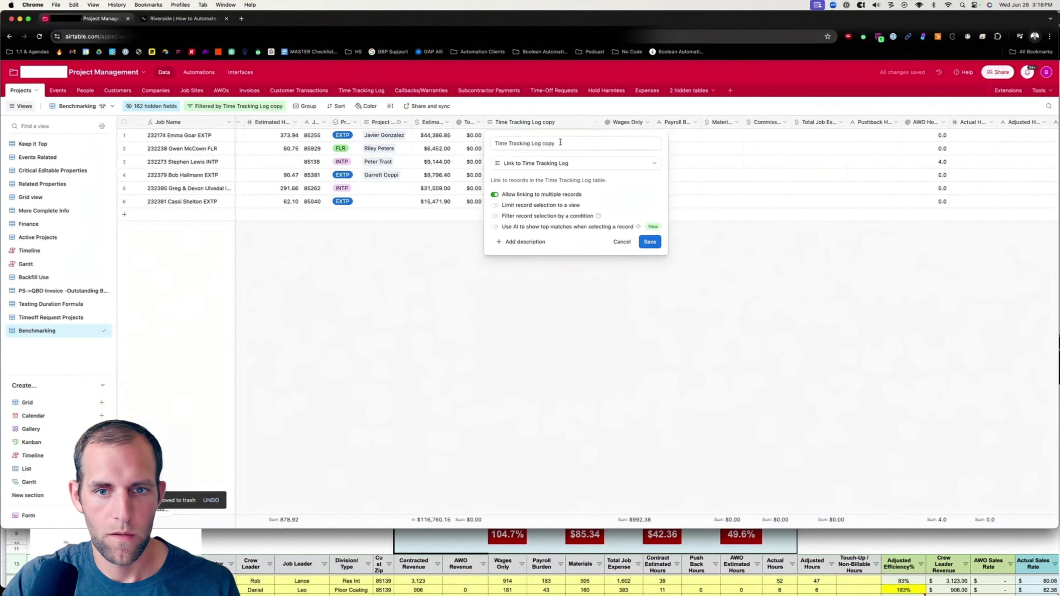
key(BackSpace)
key(BackSpace)
click(649, 242)
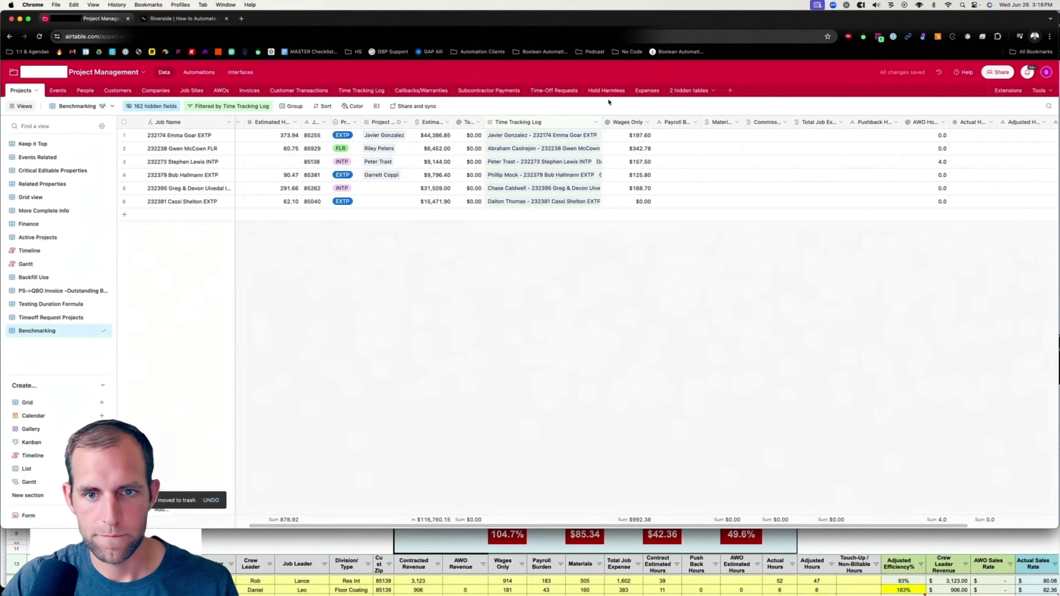
Narrow the Time Tracking Log column and hide the field from the Benchmarking view.
drag(602, 121, 509, 122)
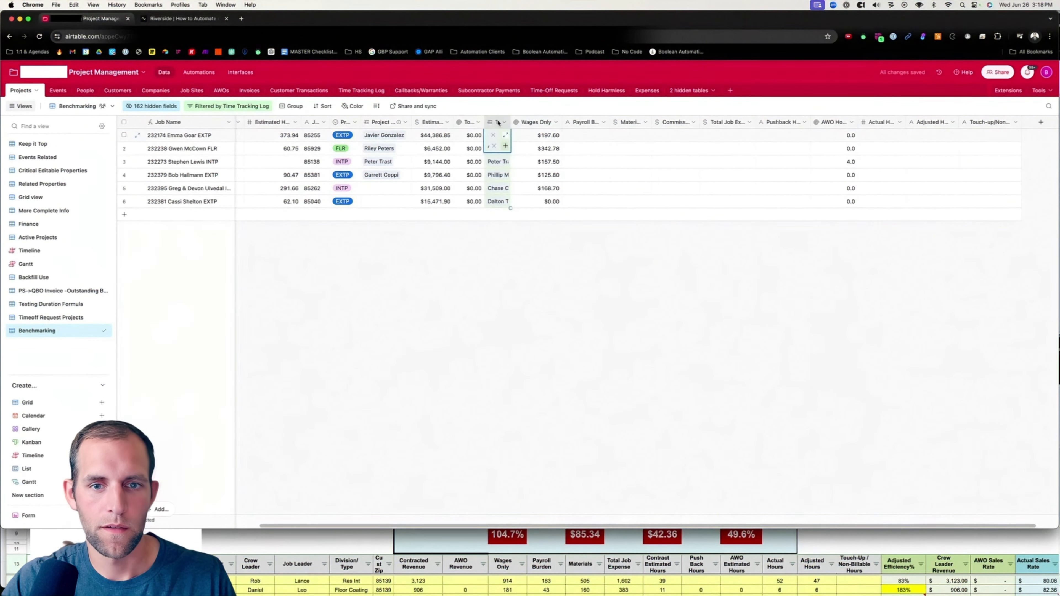
click(503, 122)
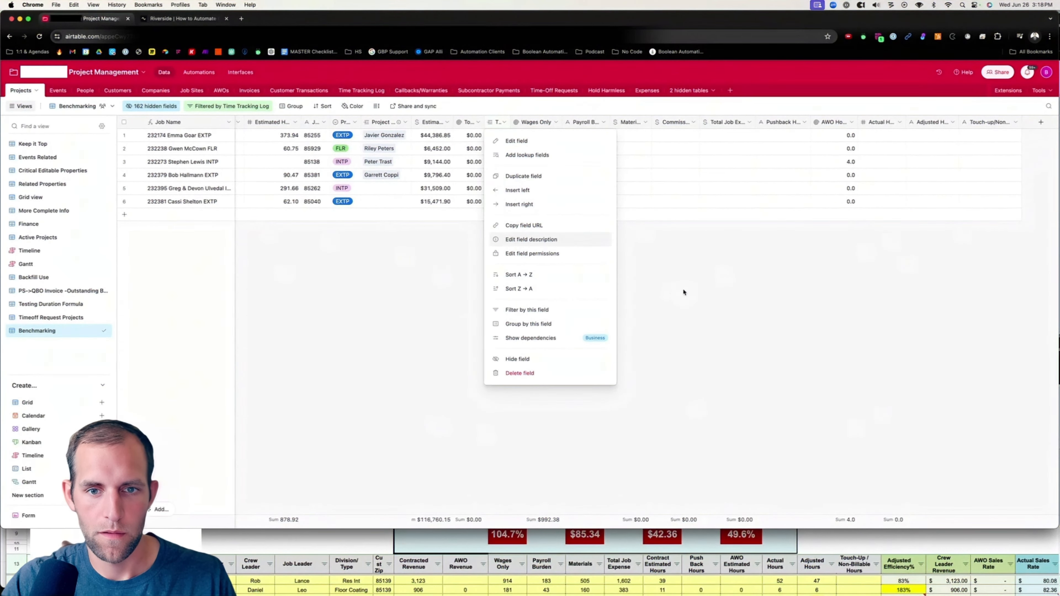
click(683, 290)
click(498, 122)
click(518, 359)
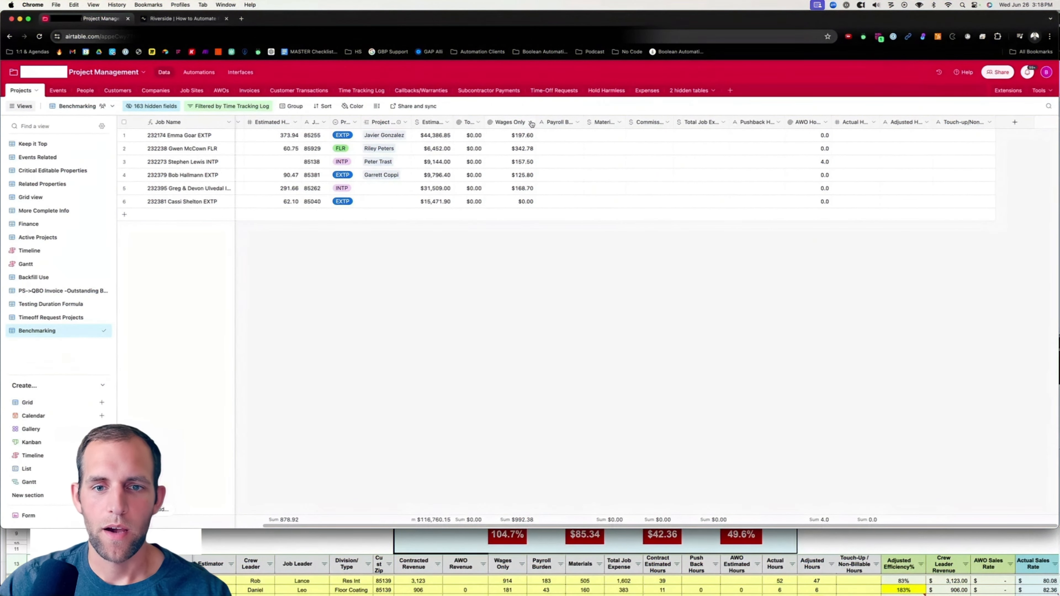
Convert Payroll Burden into a rollup of the Payroll Burden field from the linked Time Tracking Log records.
click(578, 122)
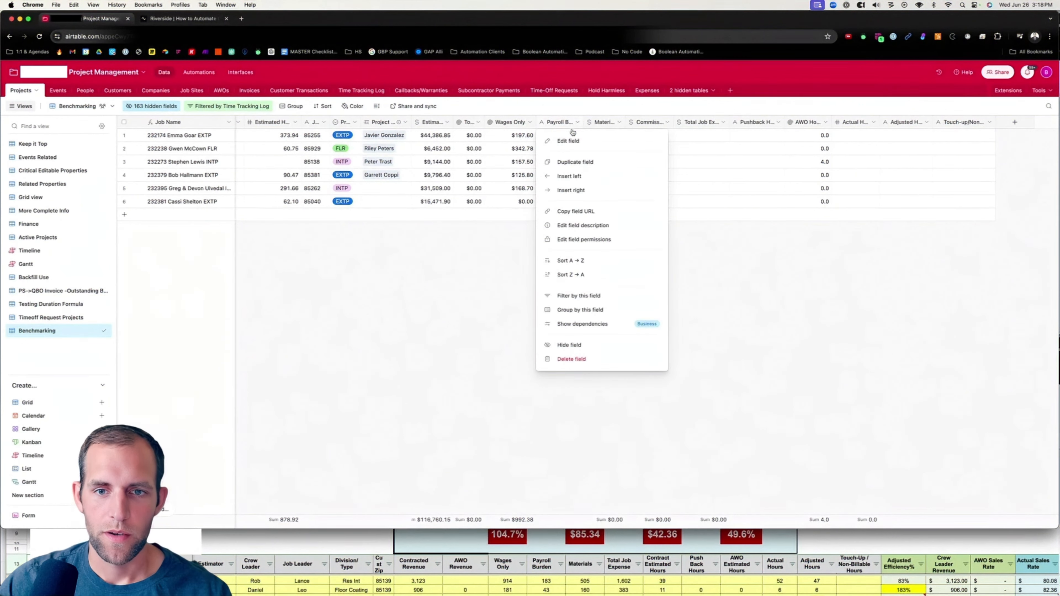
click(565, 141)
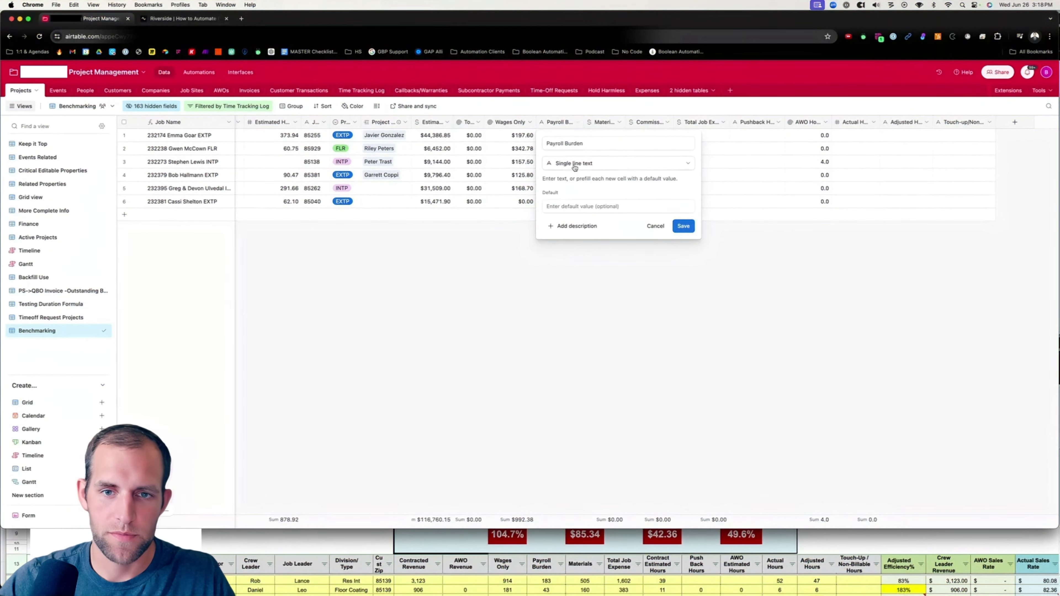
click(574, 167)
text(roll)
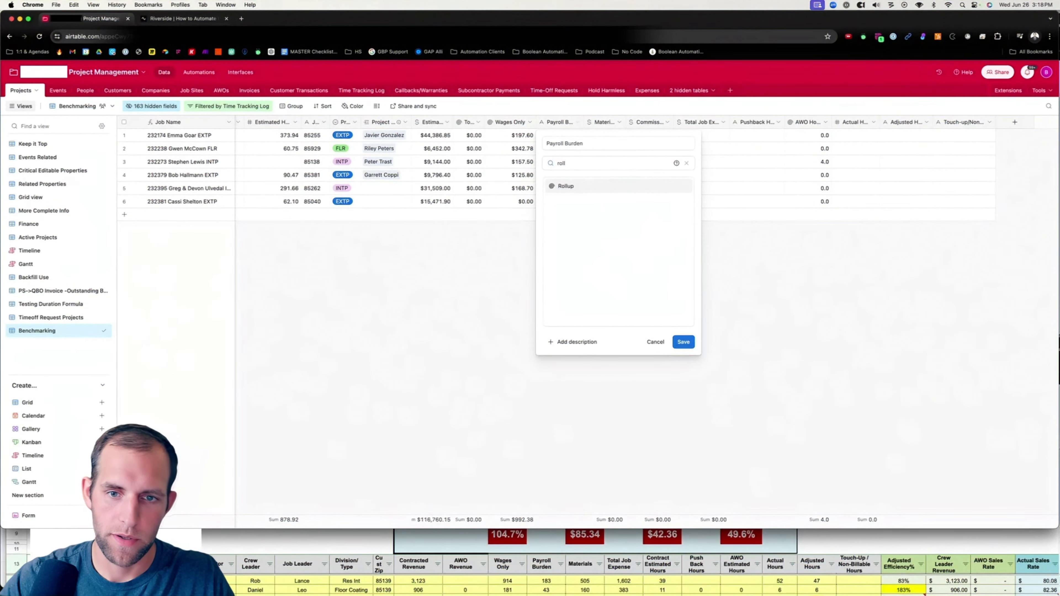
click(599, 187)
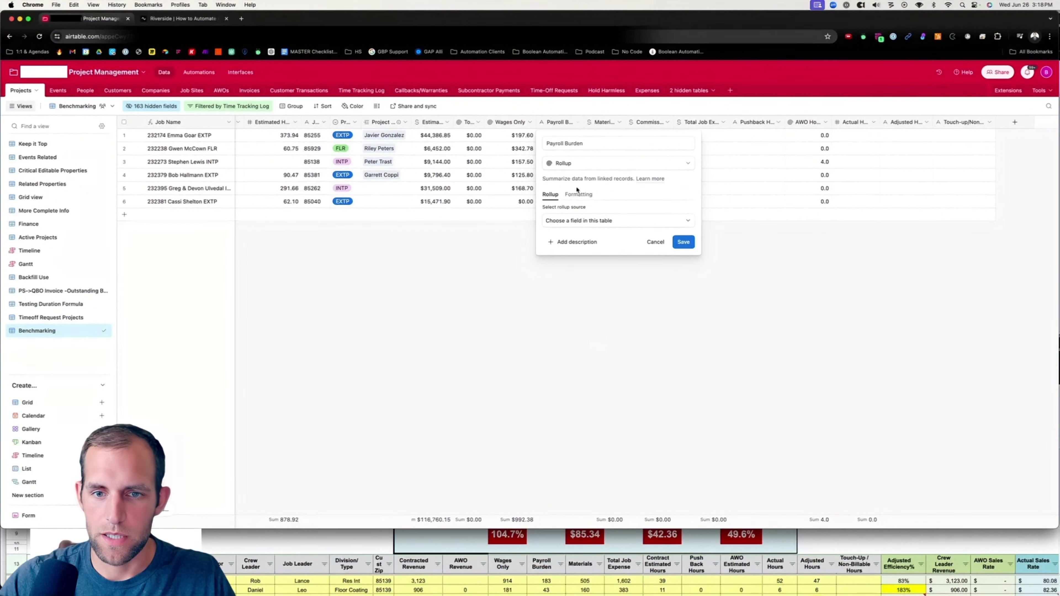
click(568, 221)
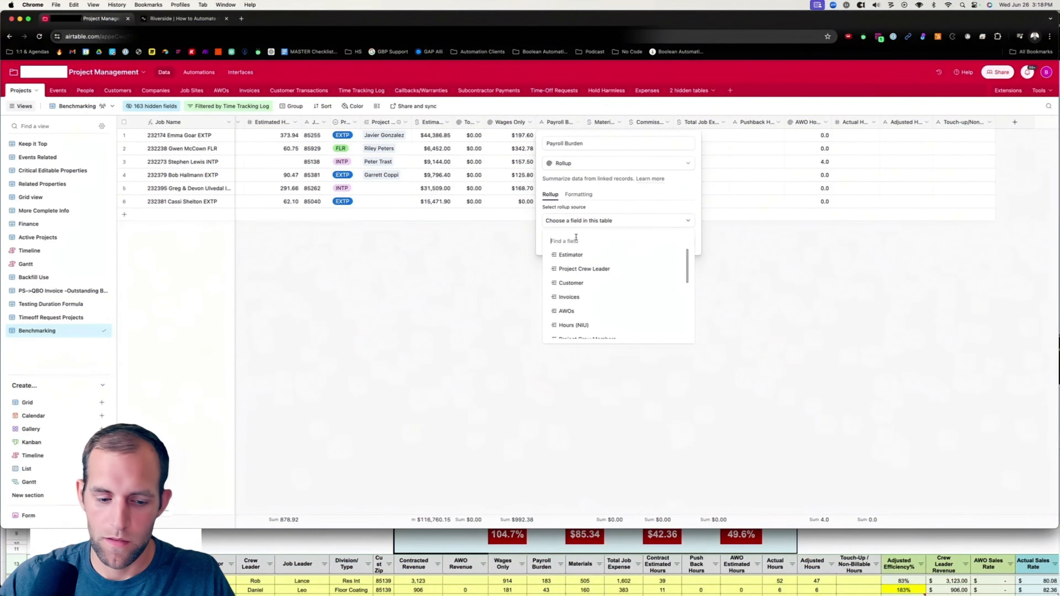
text(wage)
key(BackSpace)
key(BackSpace)
key(BackSpace)
key(BackSpace)
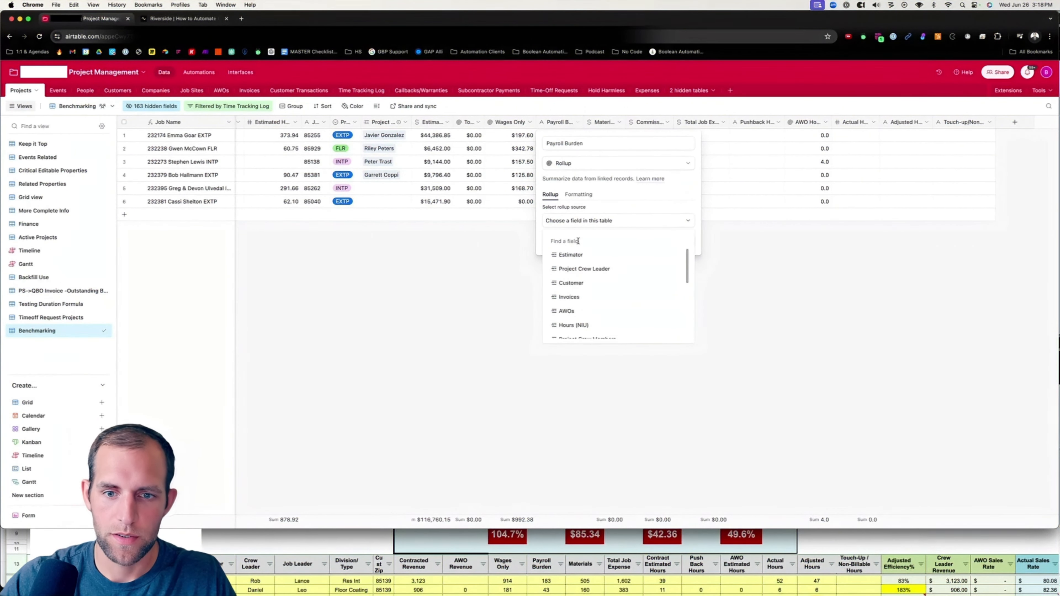
text(tim)
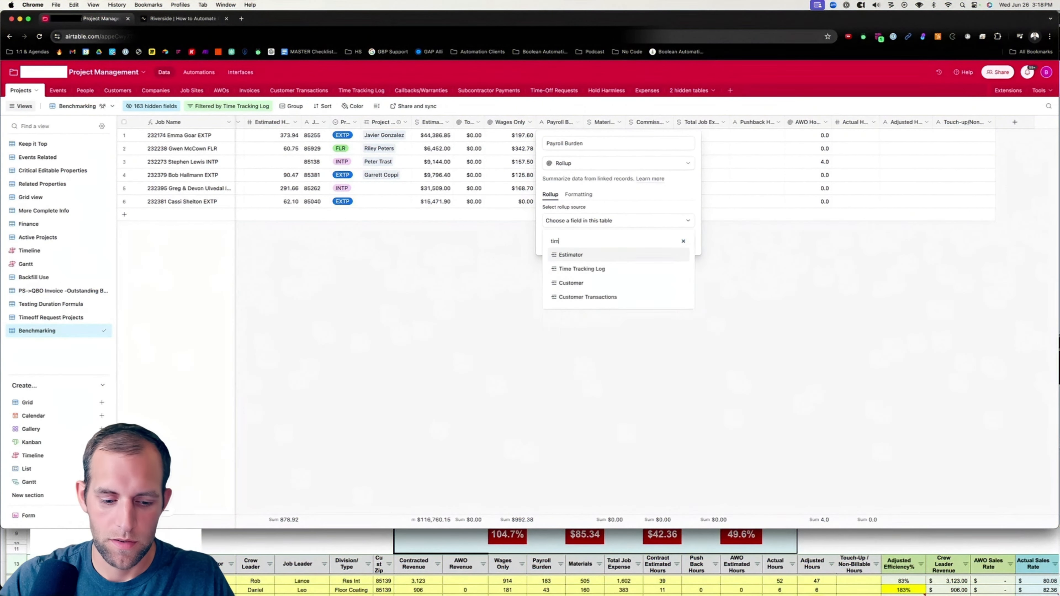
click(598, 269)
click(593, 247)
text(burd)
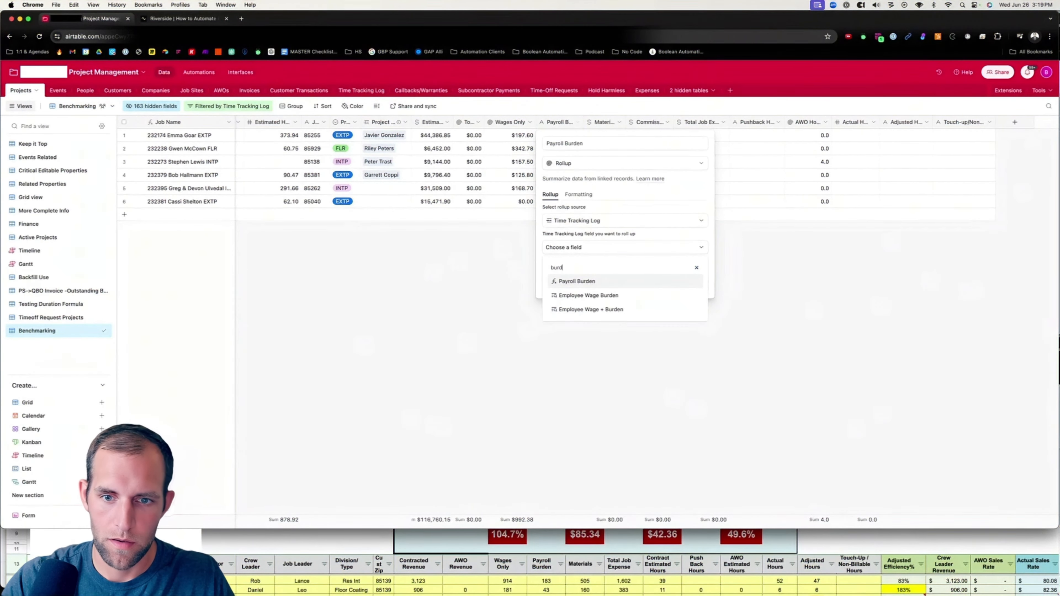
key(Return)
click(695, 333)
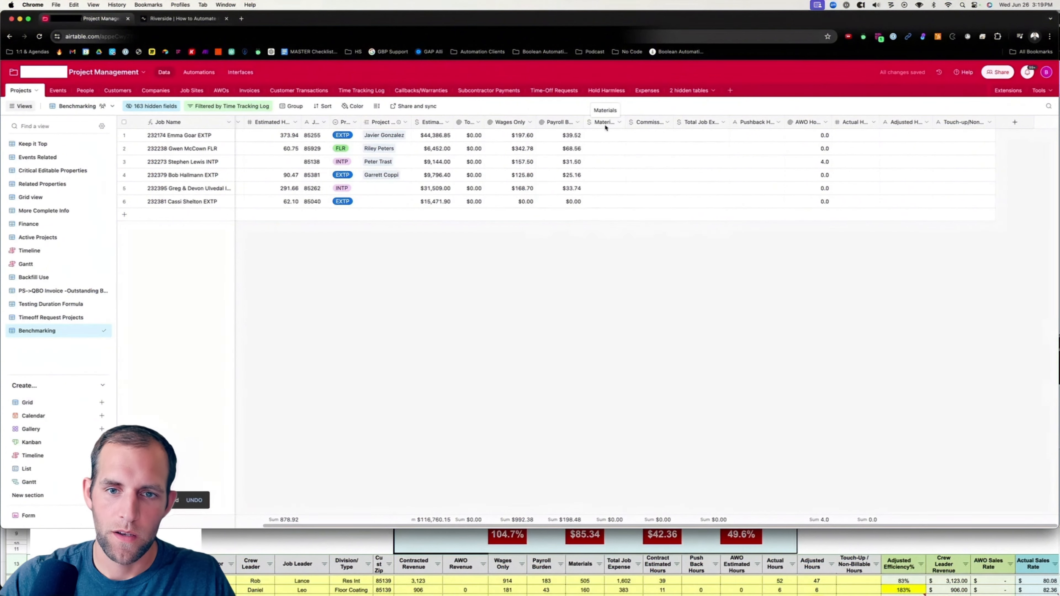
Open the Materials field settings to check its currency format, saving without changes.
click(619, 122)
click(611, 141)
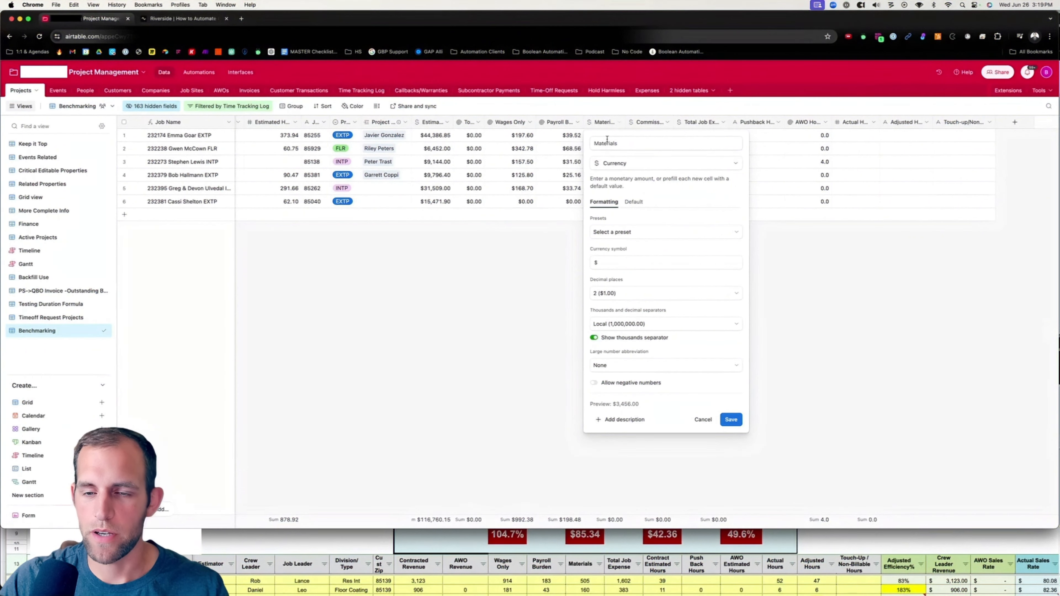
click(731, 419)
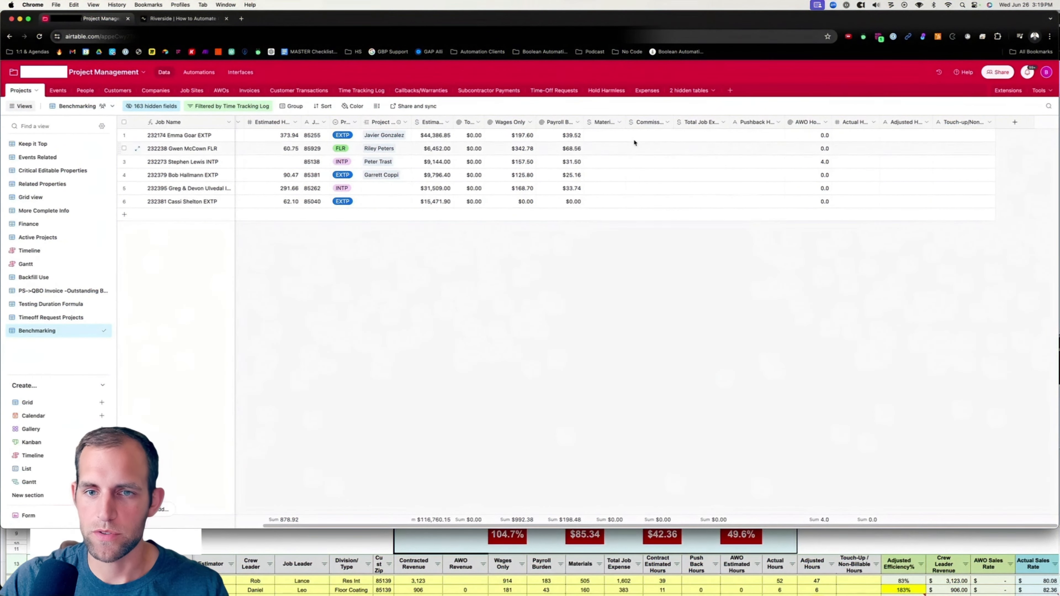
Enter Materials amounts of 450, 100, 235, 254, 650 and 440 for the six projects.
click(612, 136)
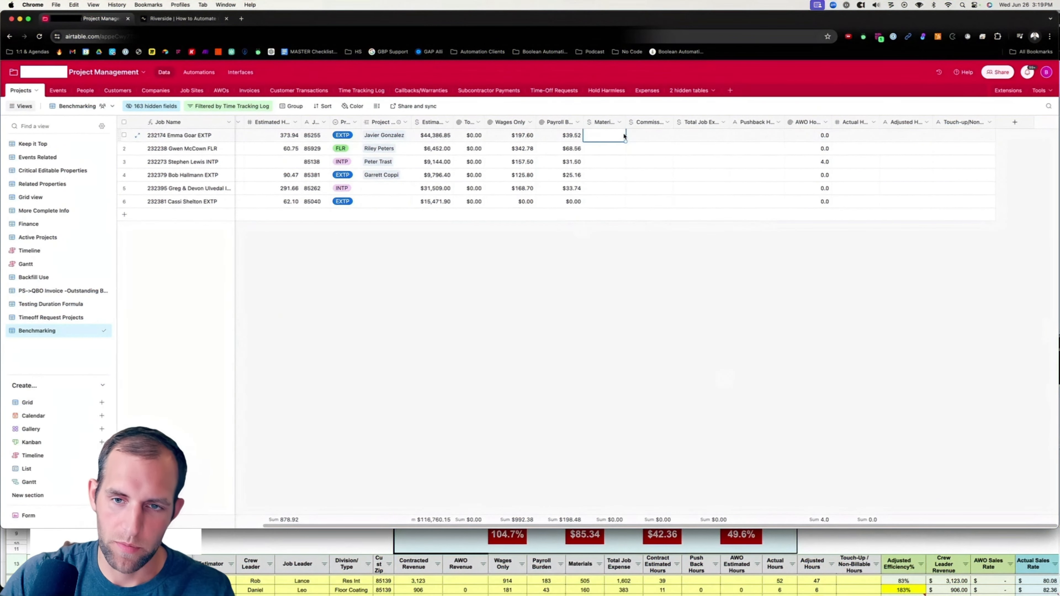
text(450)
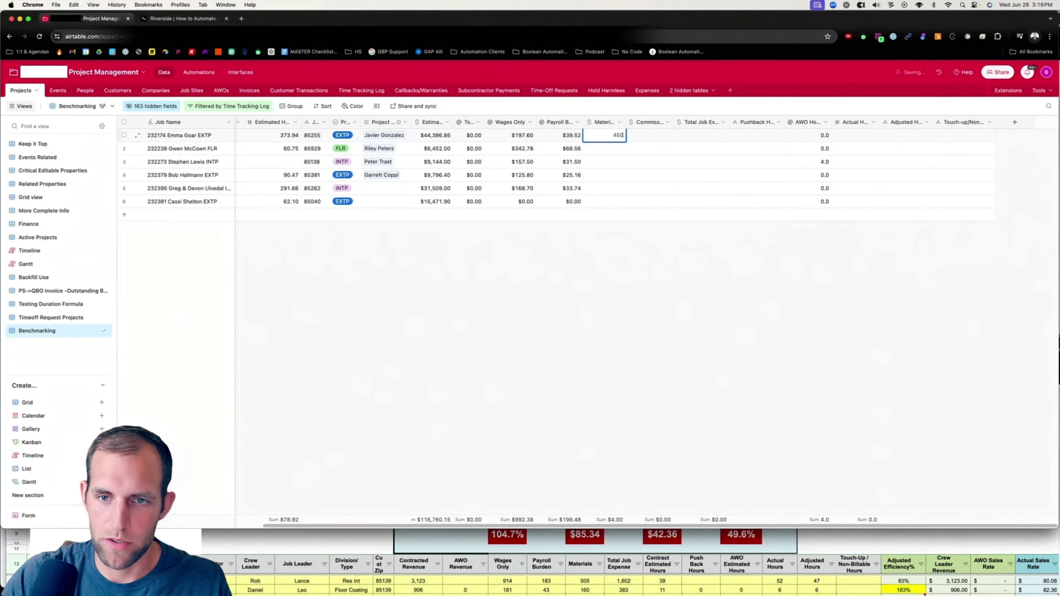
key(Return)
text(100)
key(Return)
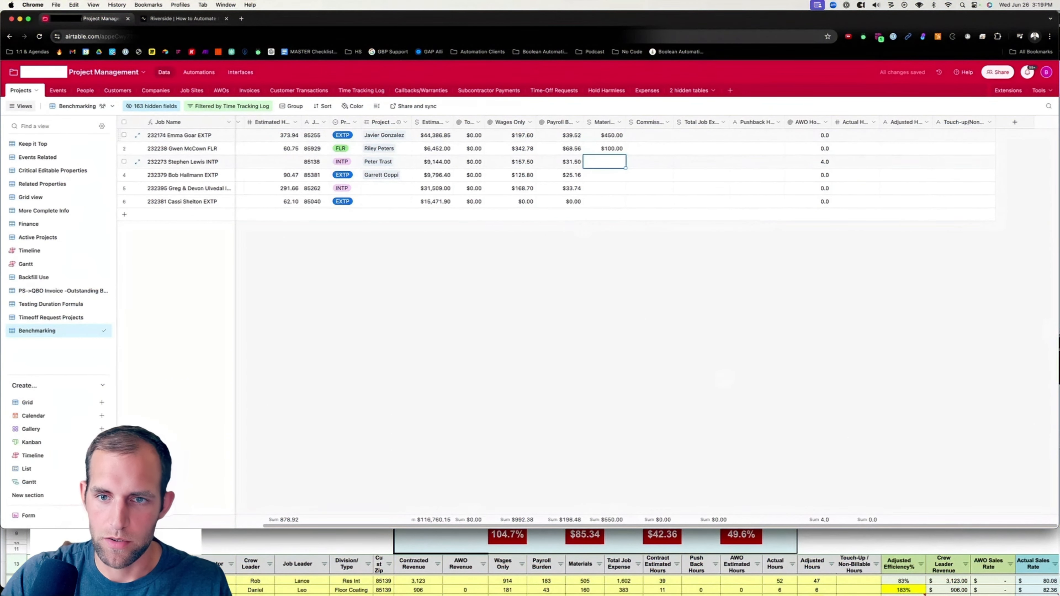
text(235)
key(Return)
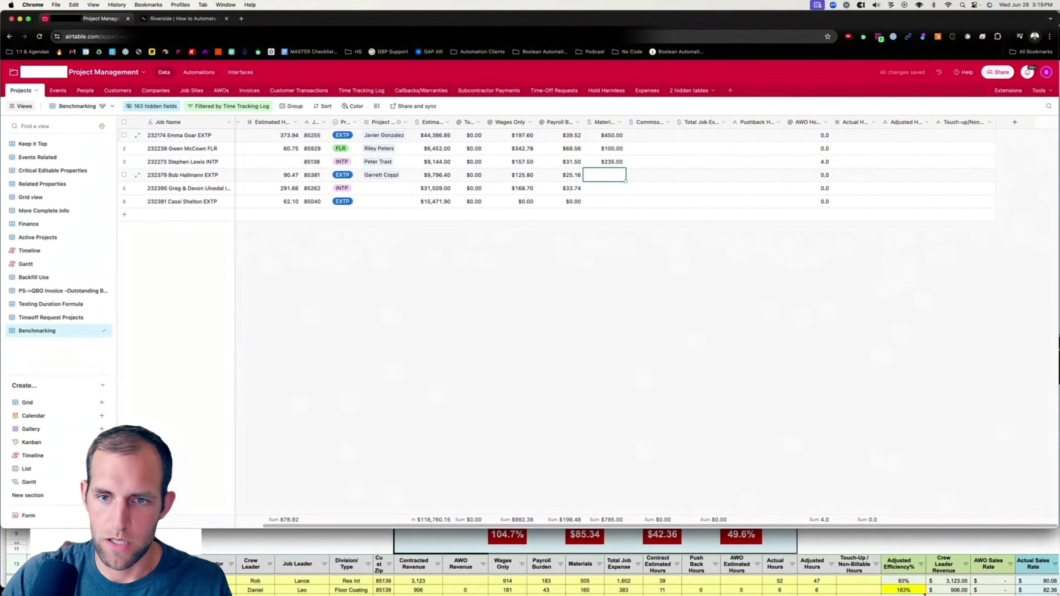
text(254)
key(Return)
text(650)
key(Return)
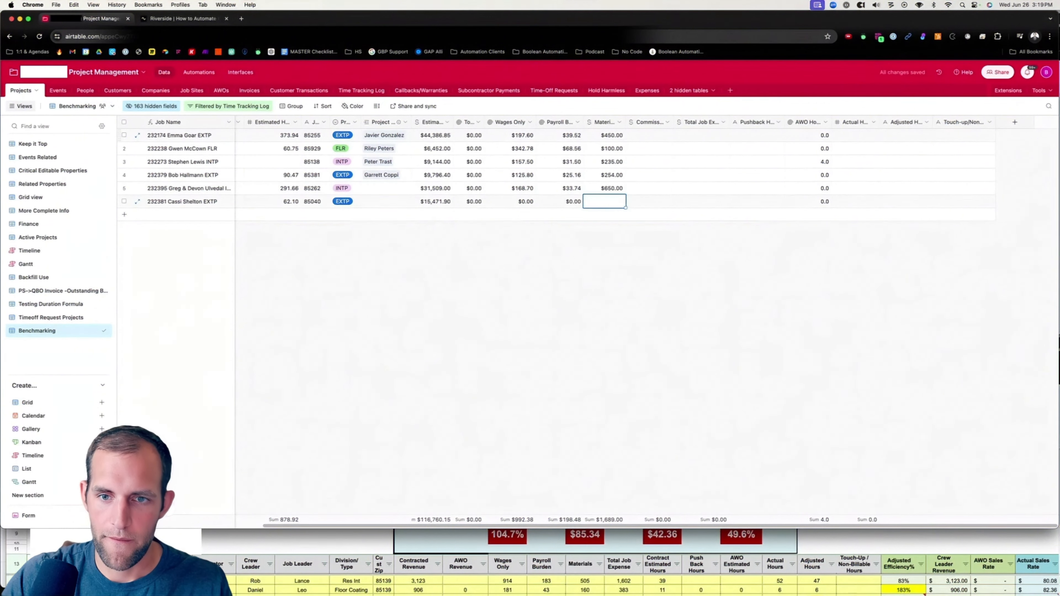
text(440)
key(Return)
click(744, 303)
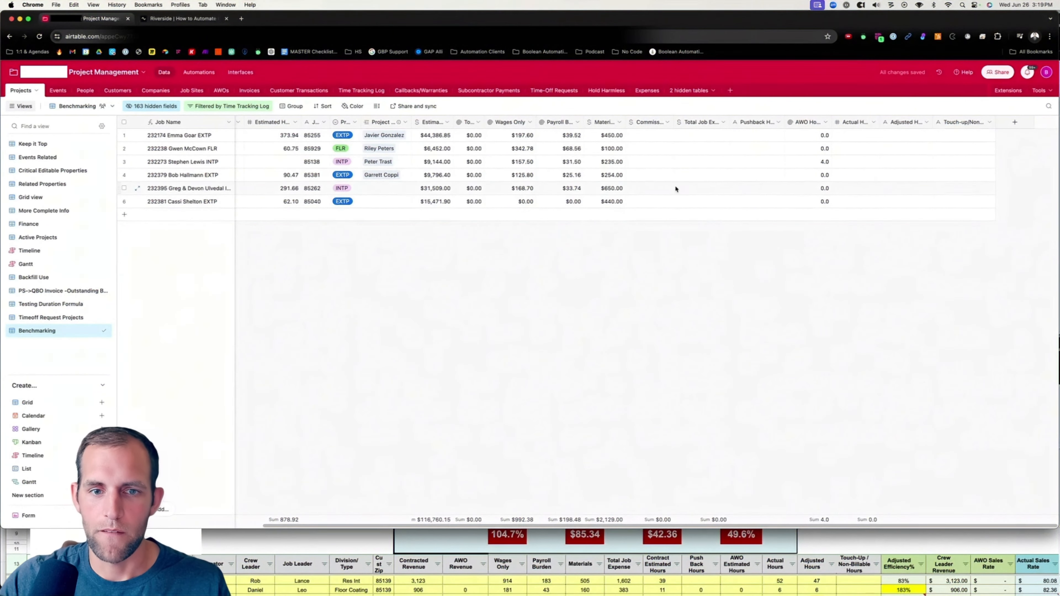
Widen the Commission column, enter 400 for the first project and fill it down to all projects.
click(637, 126)
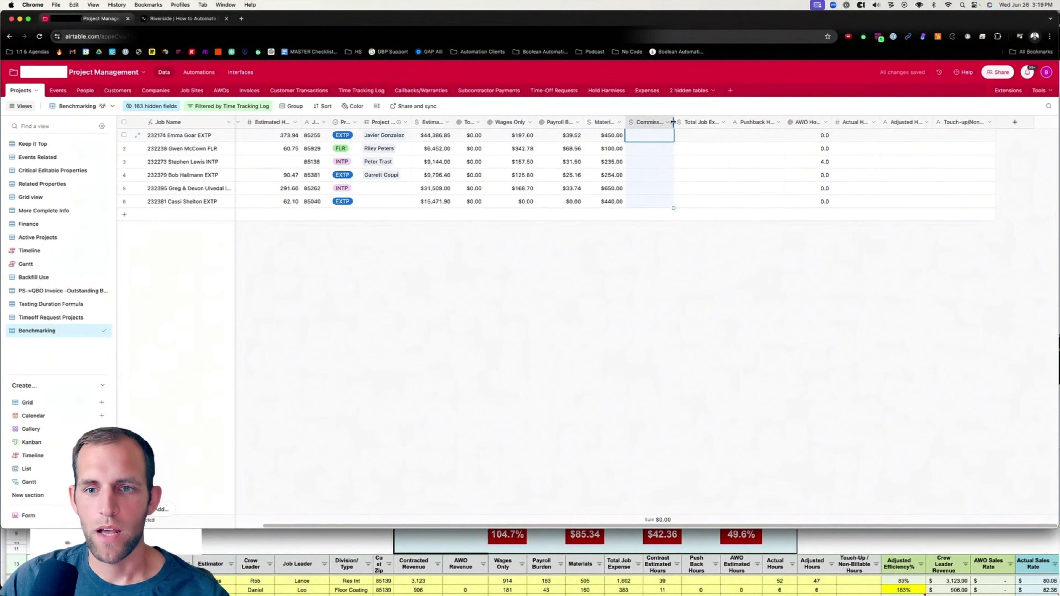
drag(673, 122, 683, 122)
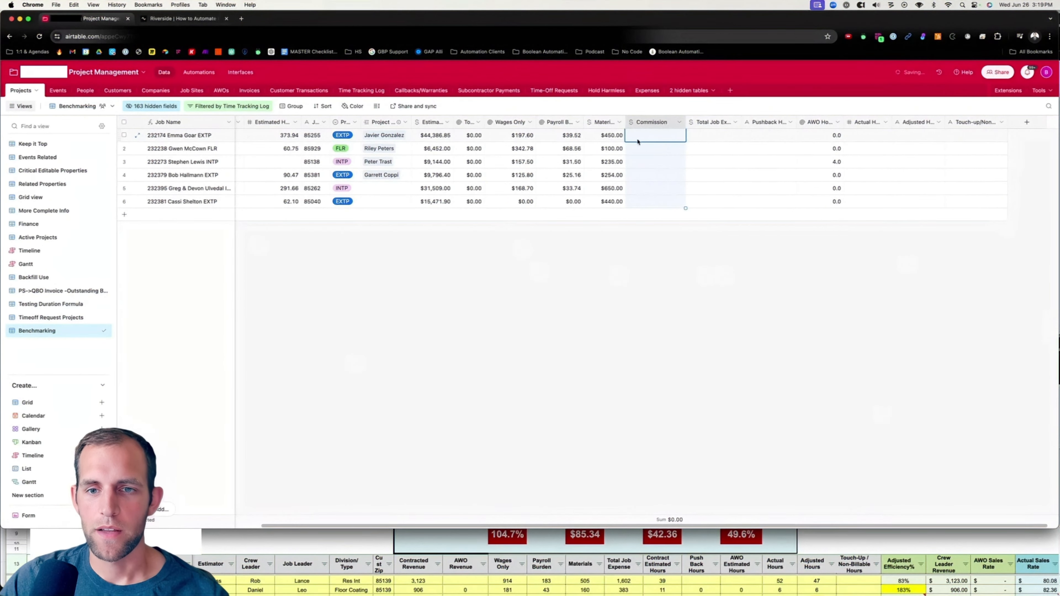
text(400)
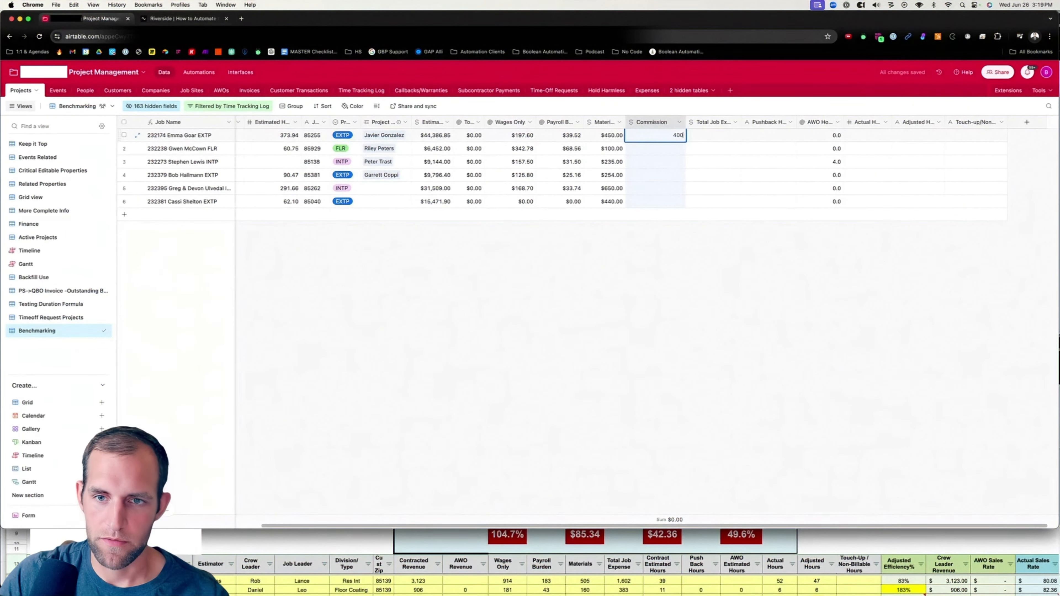
key(Return)
click(678, 140)
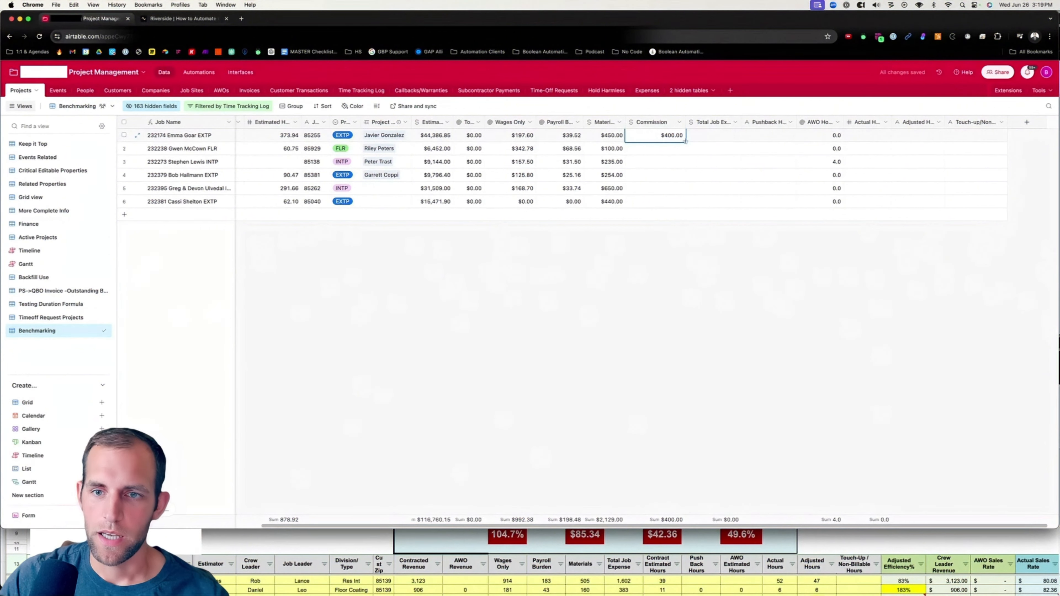
drag(685, 141, 685, 205)
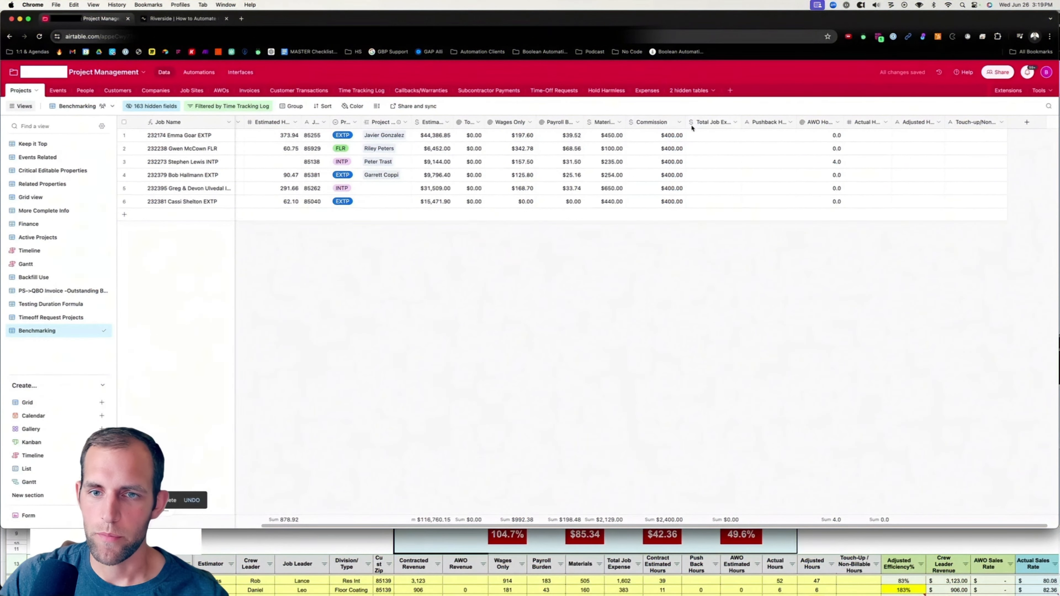
Widen the Total Job Expense column and convert it to a formula field: {Wages Only}+{Payroll Burden}+Materials+Commission.
drag(684, 121, 747, 123)
click(717, 122)
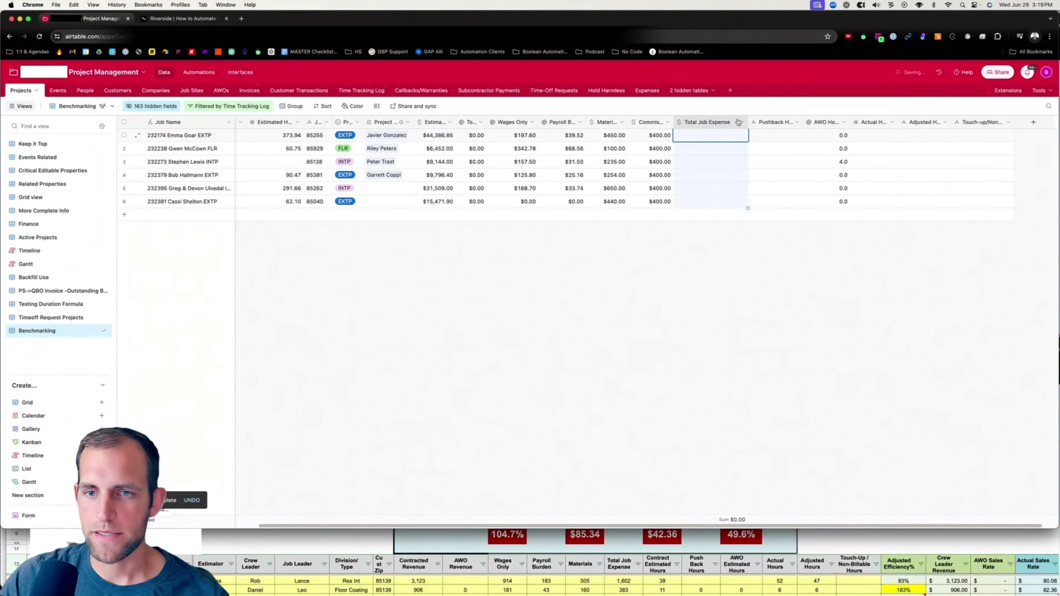
click(739, 122)
click(709, 140)
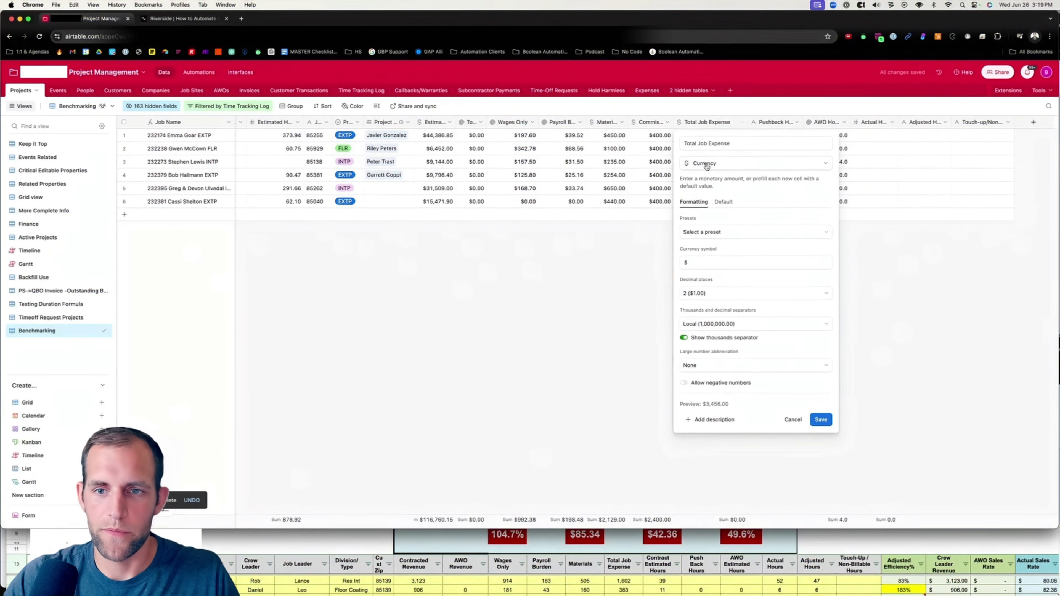
click(714, 163)
text(form)
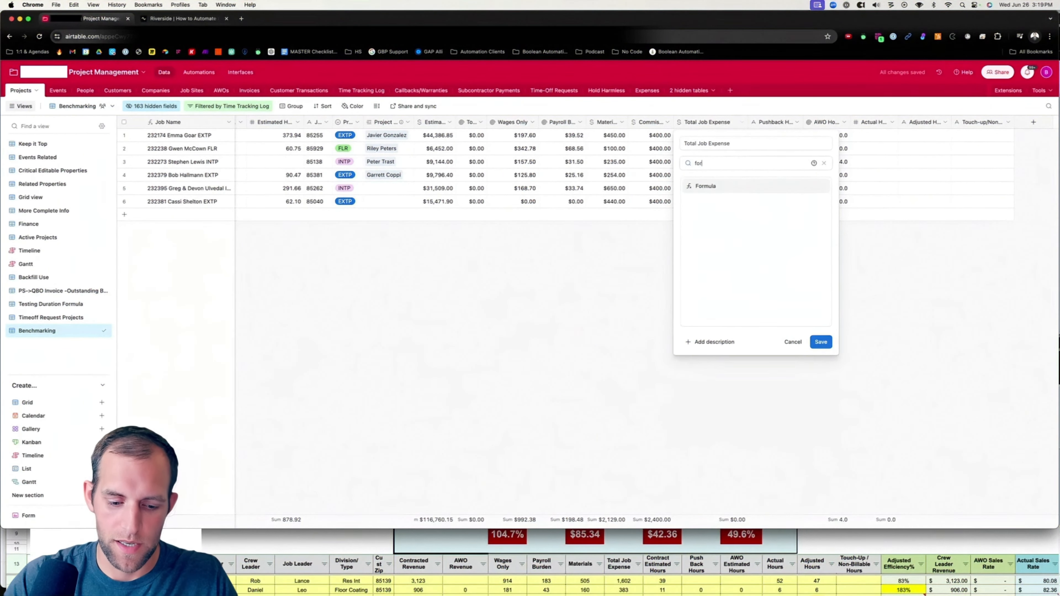
click(710, 181)
click(712, 216)
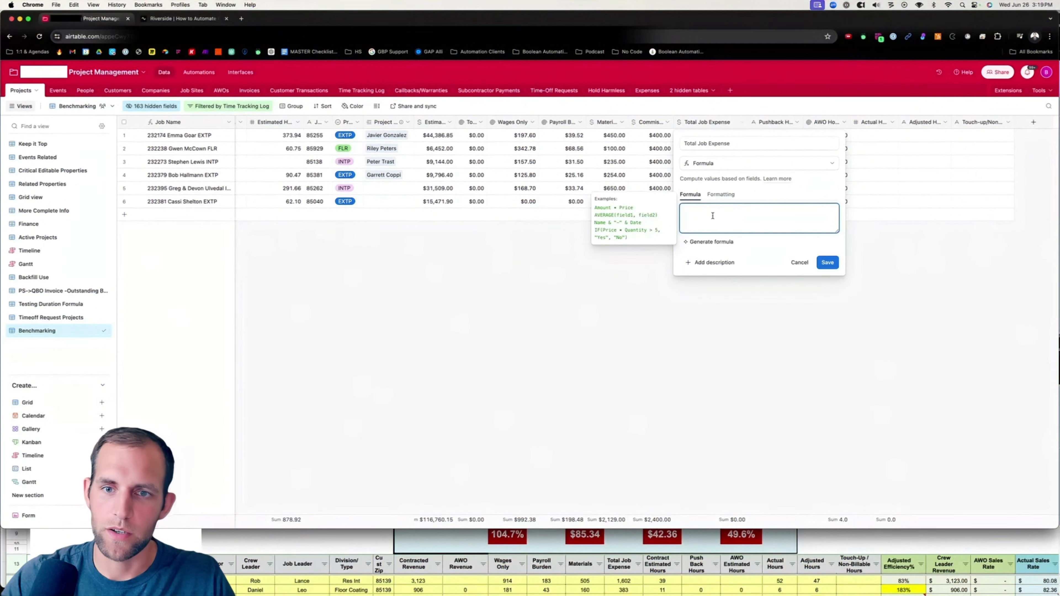
text({Wages Only})
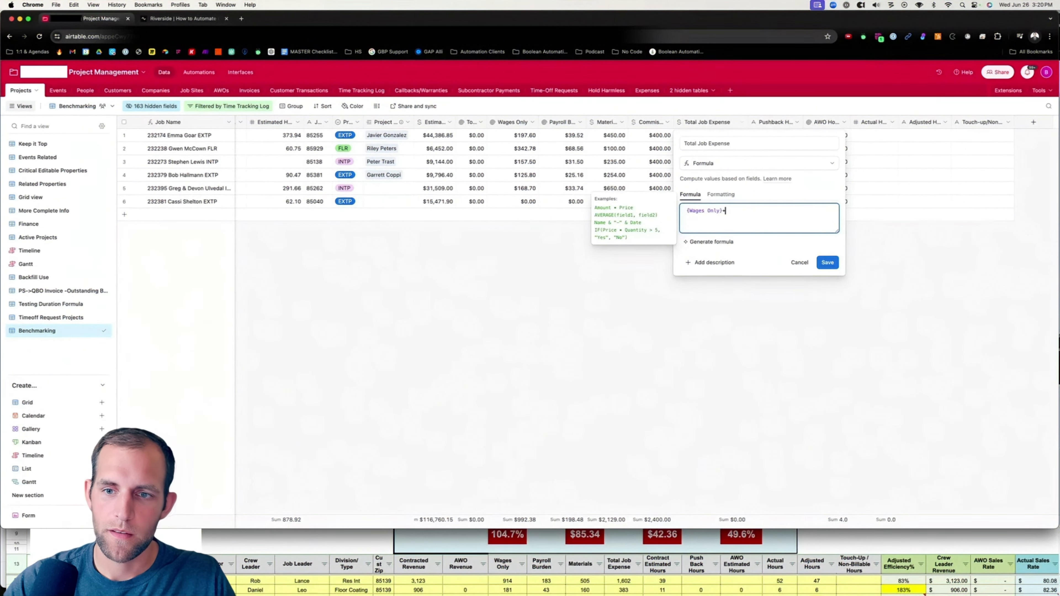
text(+burd)
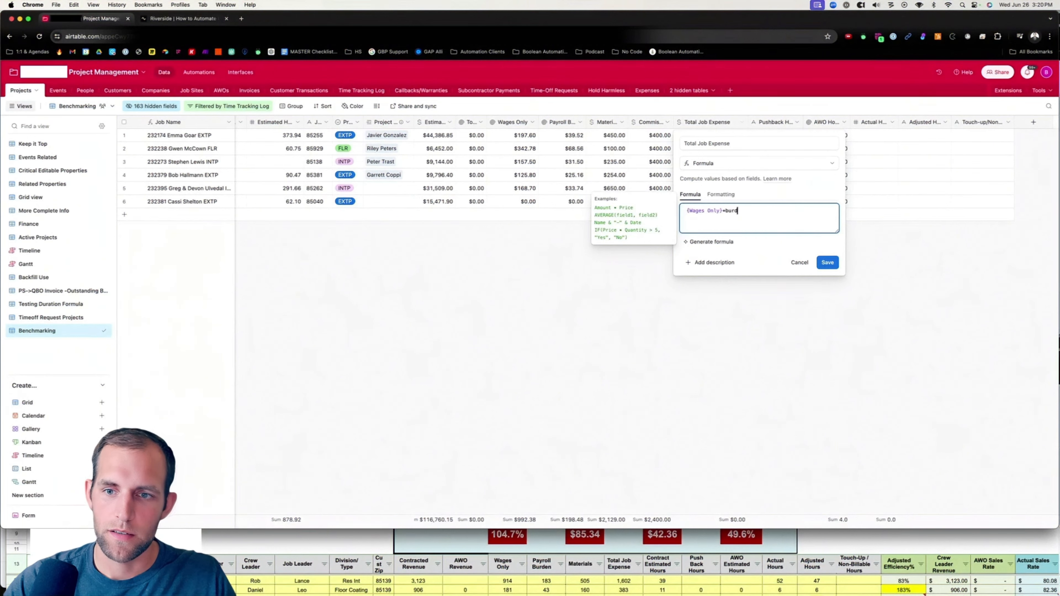
text(en)
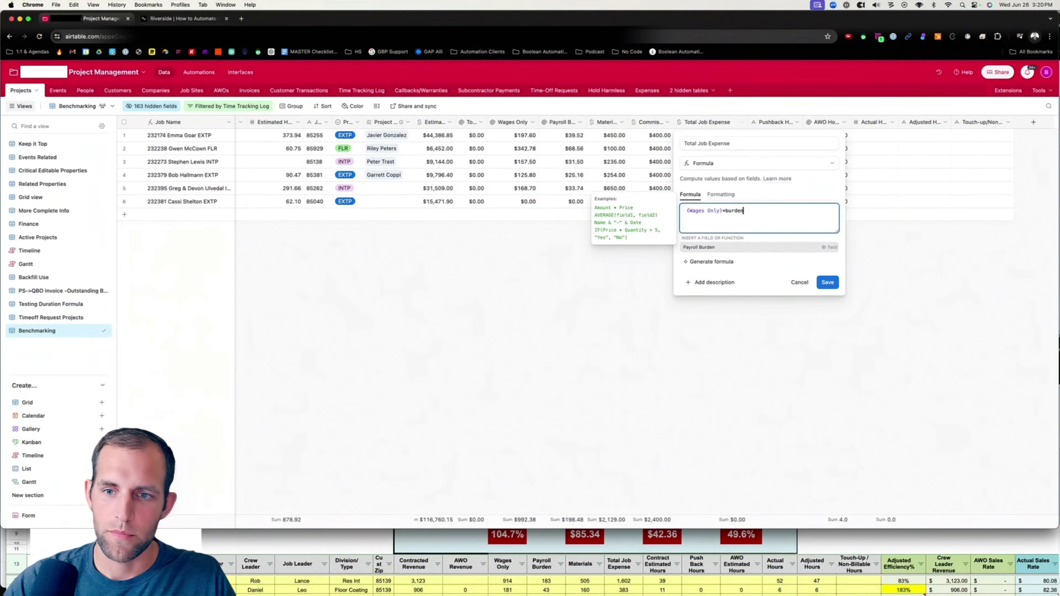
click(706, 247)
text(+)
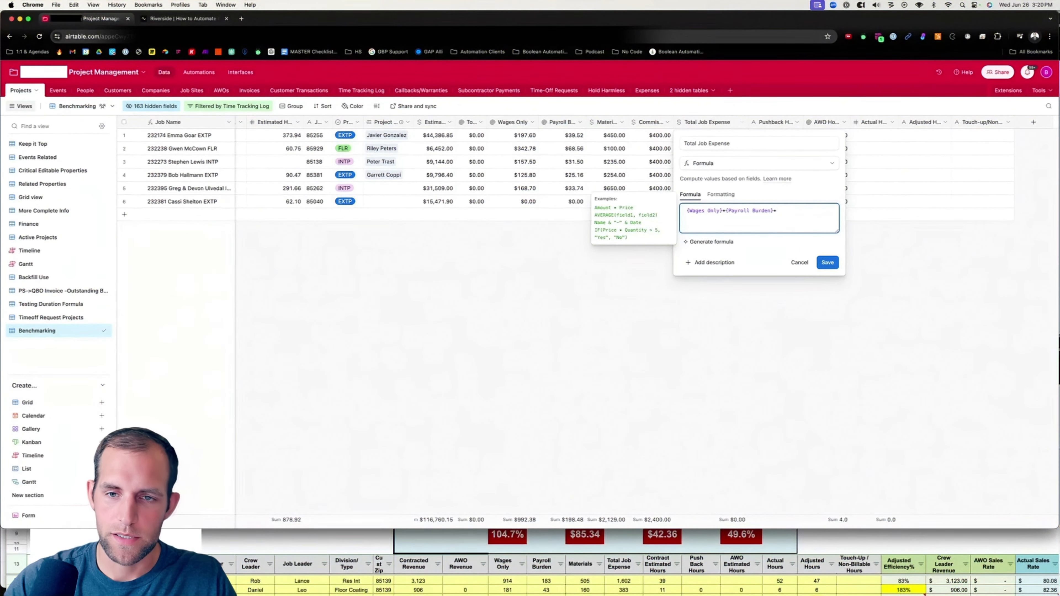
text(material)
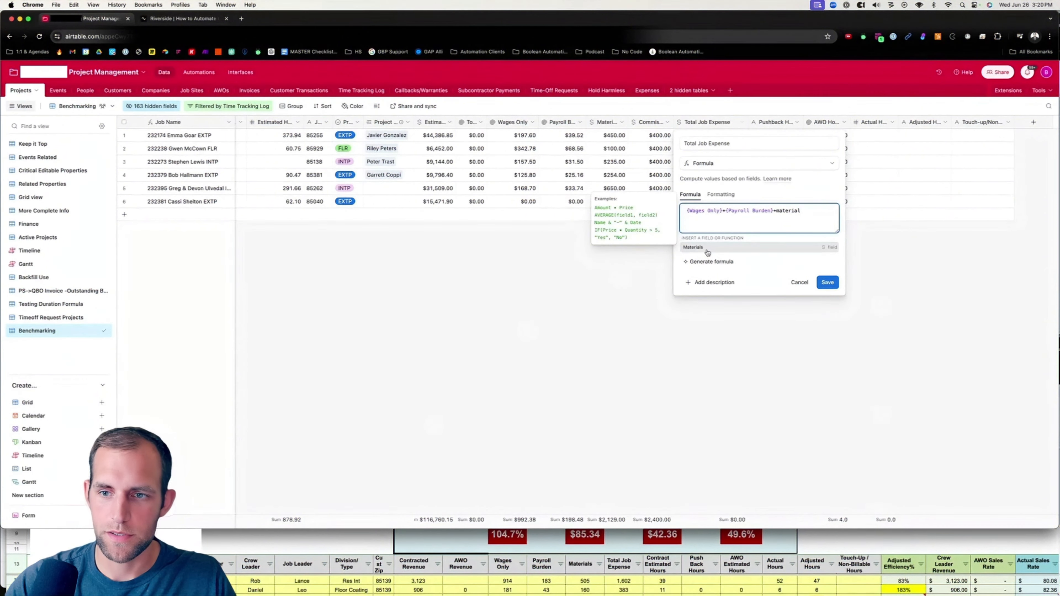
click(707, 248)
text(+)
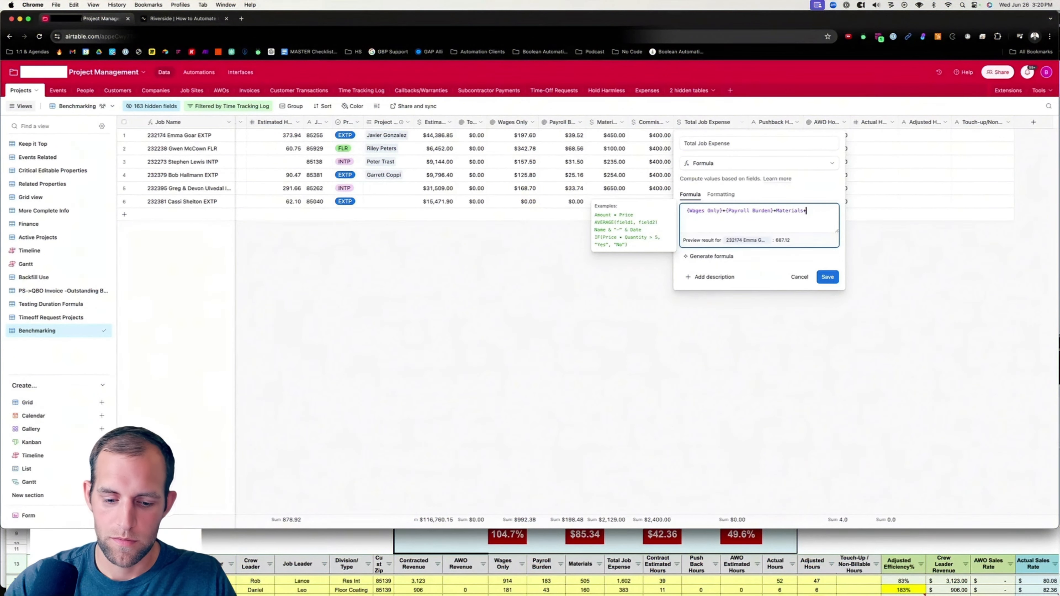
text(co)
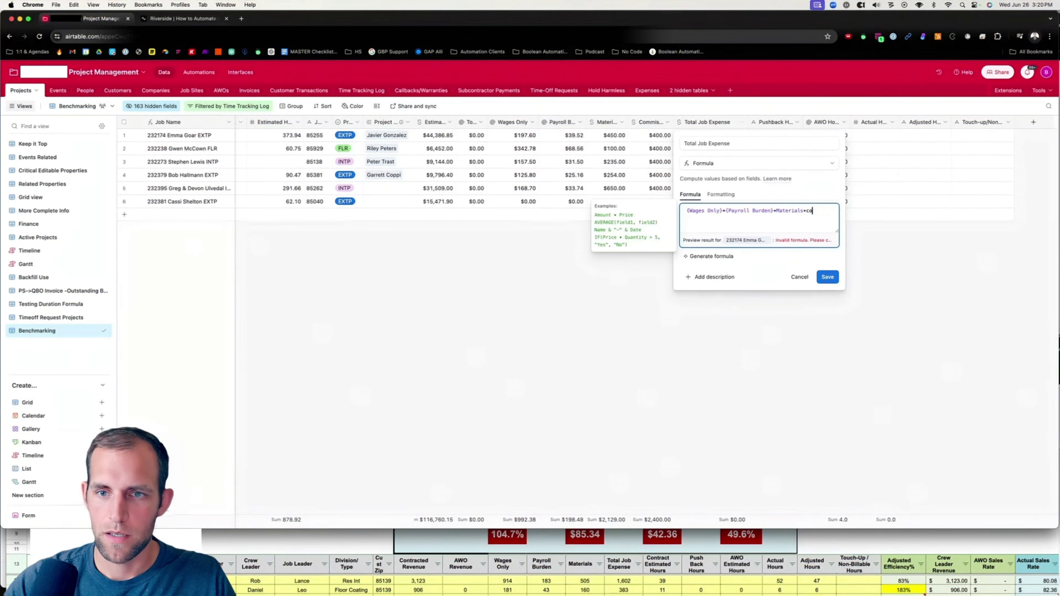
text(mmission)
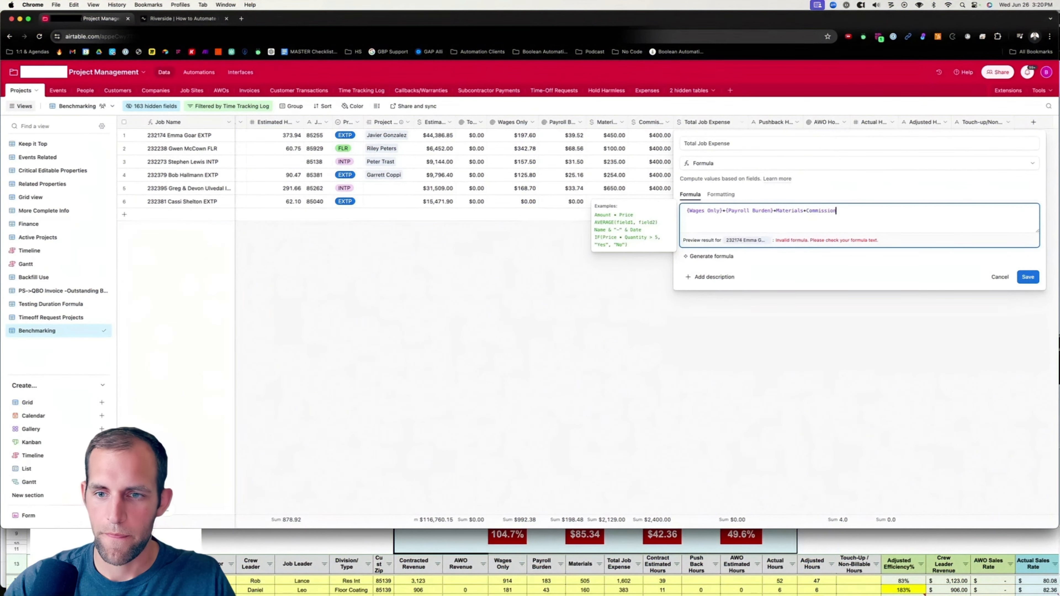
click(1028, 277)
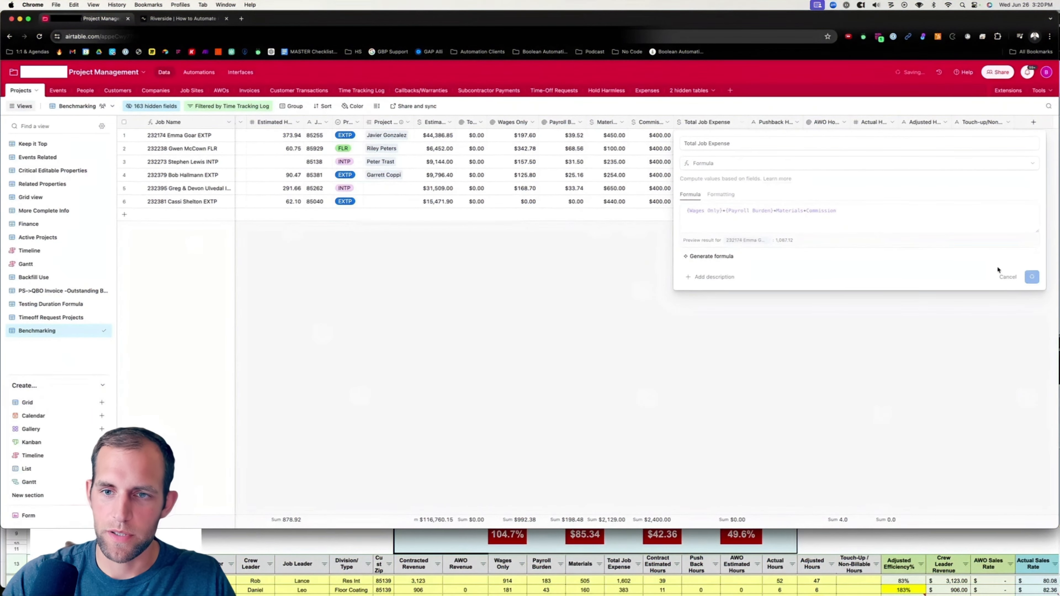
Change the Total Job Expense formula's formatting to currency.
drag(744, 122, 737, 122)
click(731, 122)
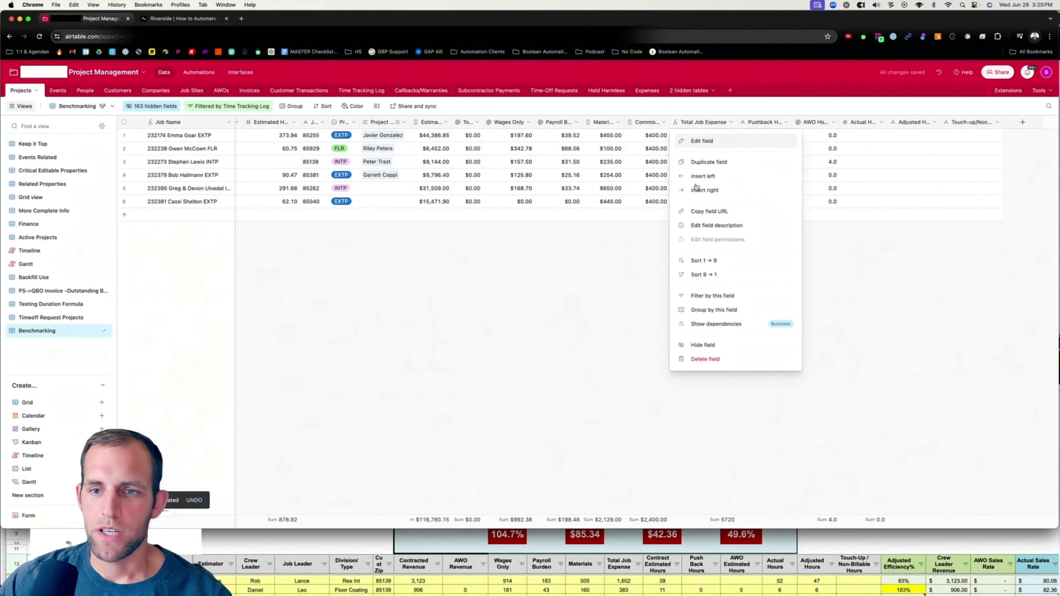
click(711, 141)
click(725, 197)
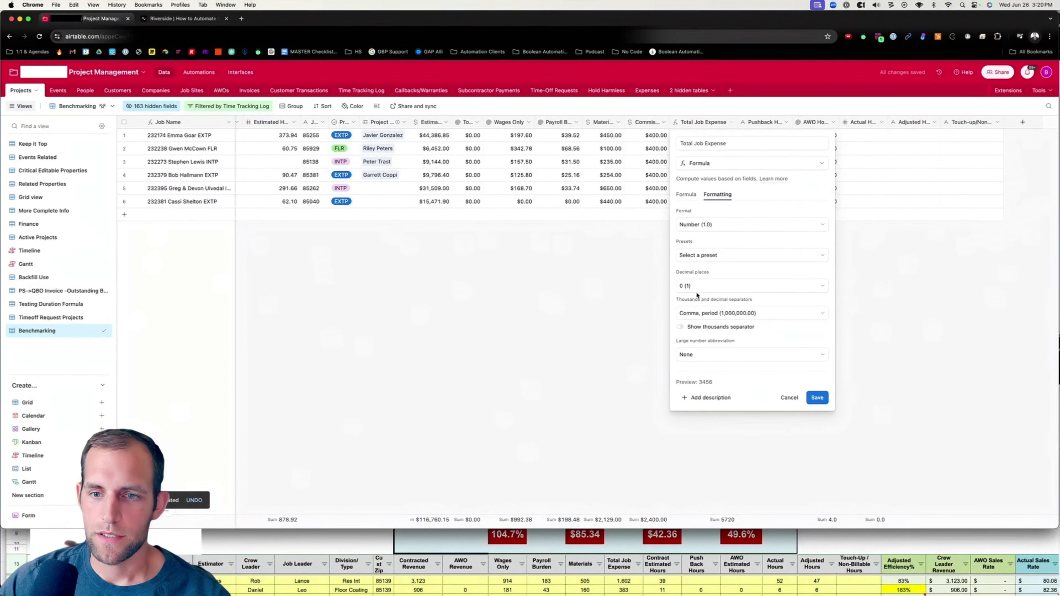
click(709, 224)
click(709, 271)
click(825, 430)
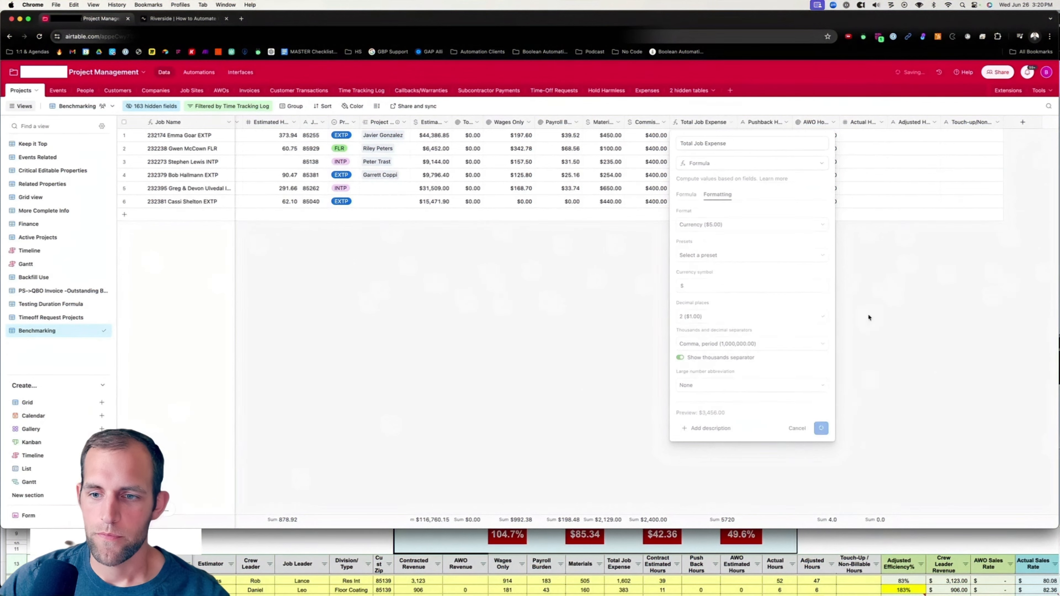
Widen the Pushback Hours column to show its full name.
drag(738, 122, 801, 123)
click(800, 122)
click(677, 102)
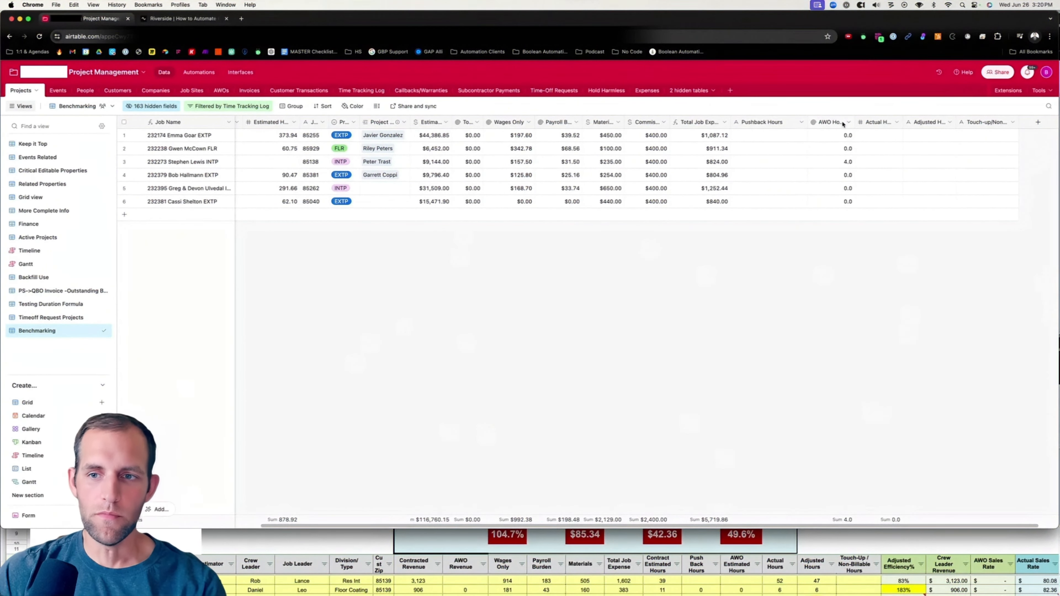
Widen the AWO Hours column and open its rollup settings, saving them without changes.
drag(854, 122, 871, 122)
click(863, 122)
click(840, 141)
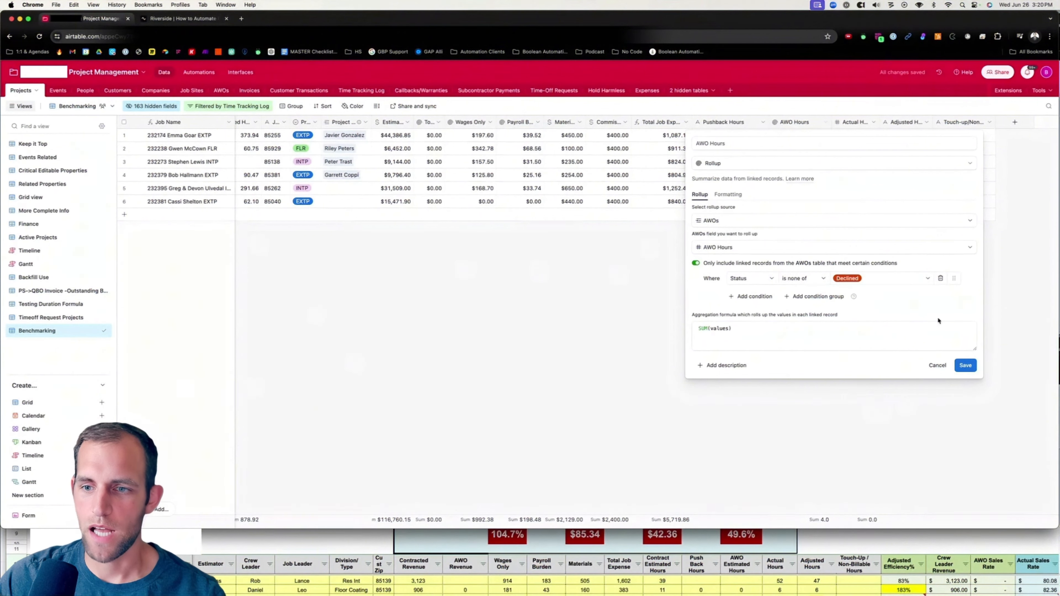
click(965, 365)
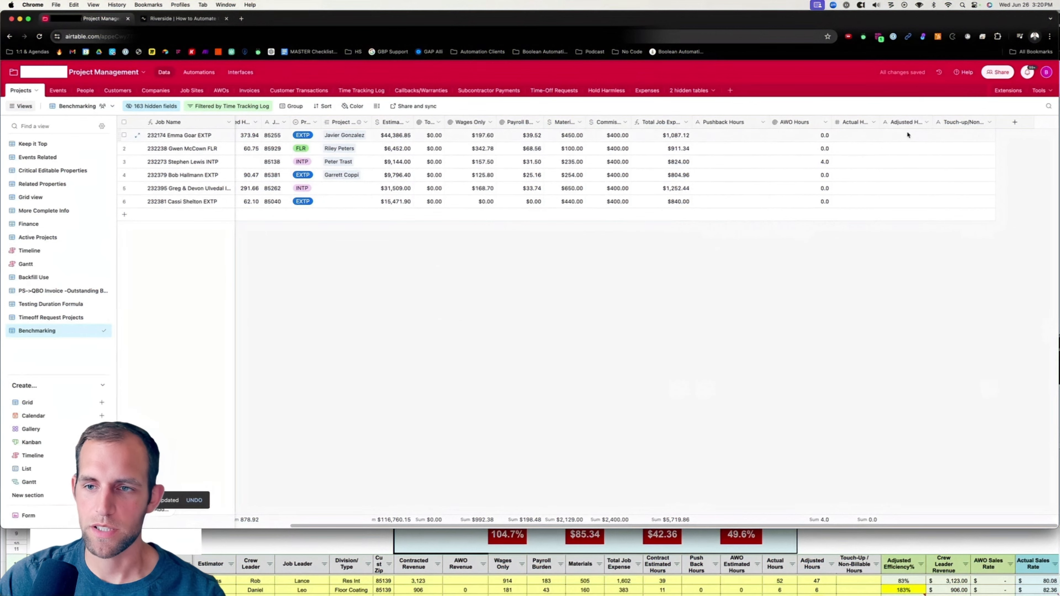
Widen the Actual Hours column and convert it to a formula field: {Estimated Hours}+{AWO Hours}+{Pushback Hours}.
drag(879, 122, 902, 122)
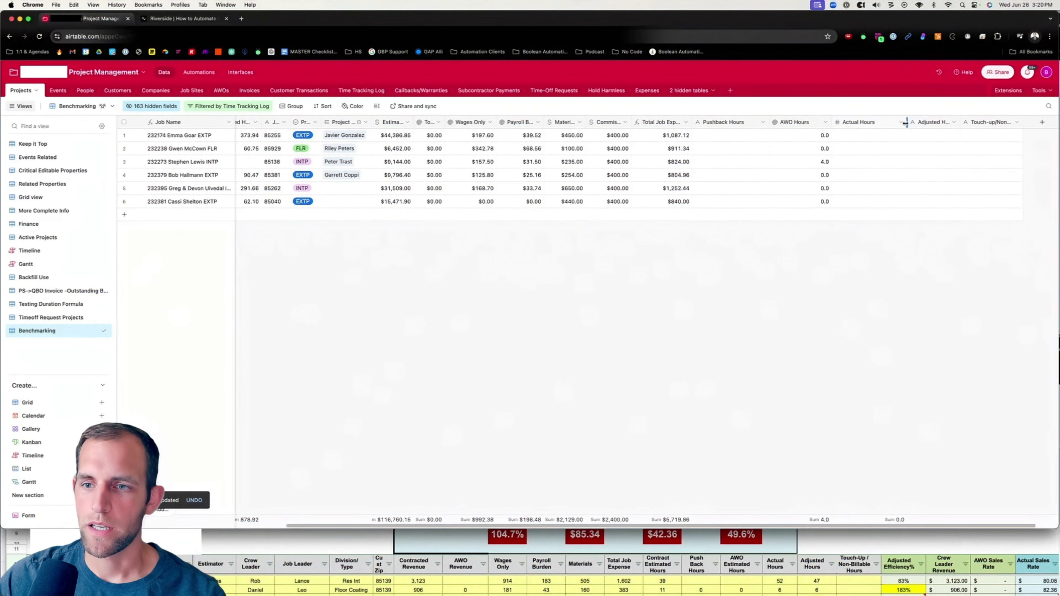
click(900, 122)
click(868, 144)
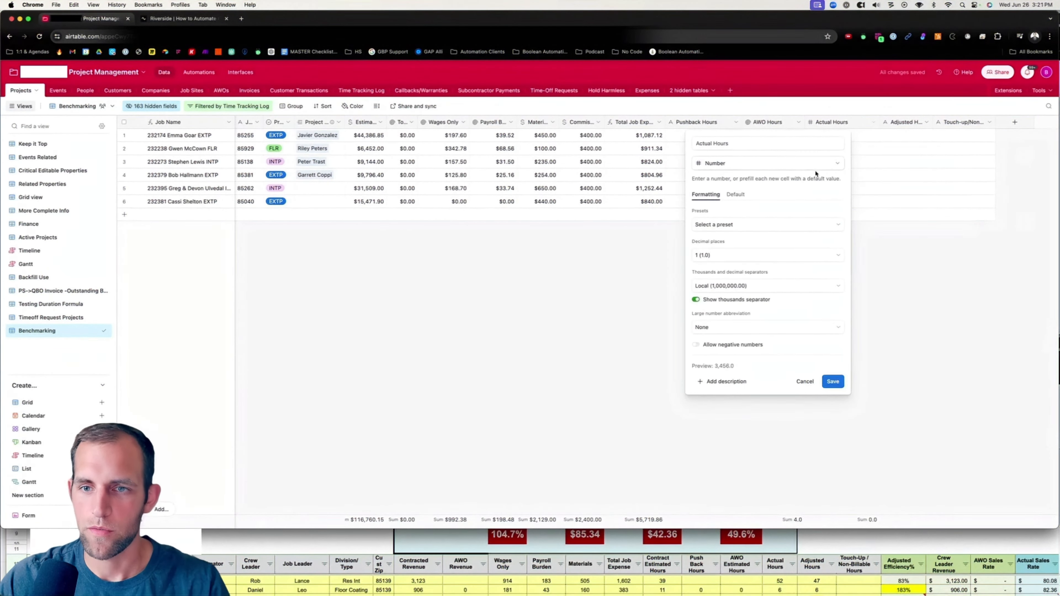
click(731, 165)
text(fo)
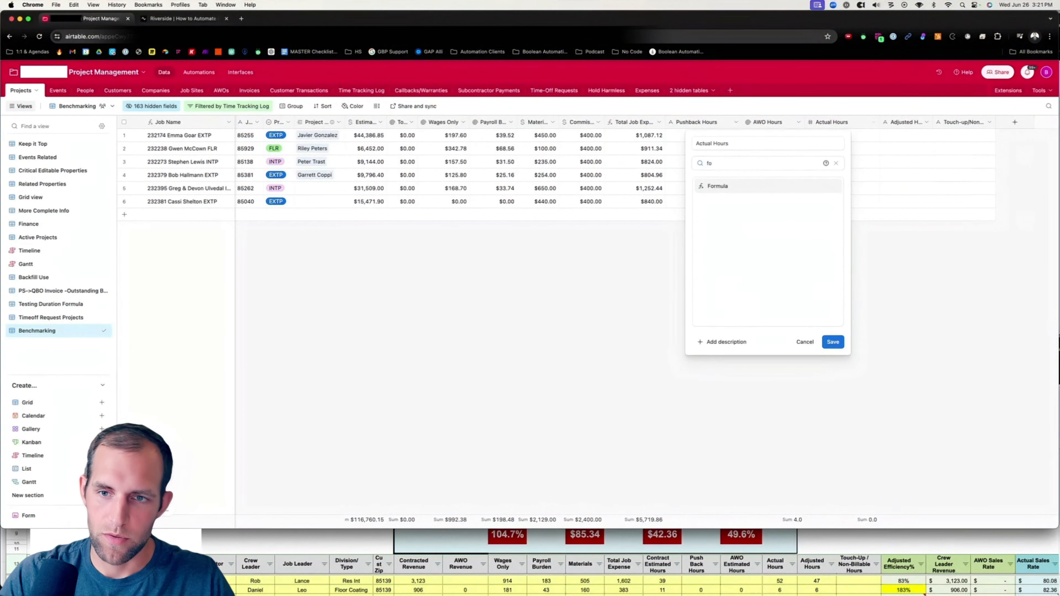
key(Return)
click(717, 214)
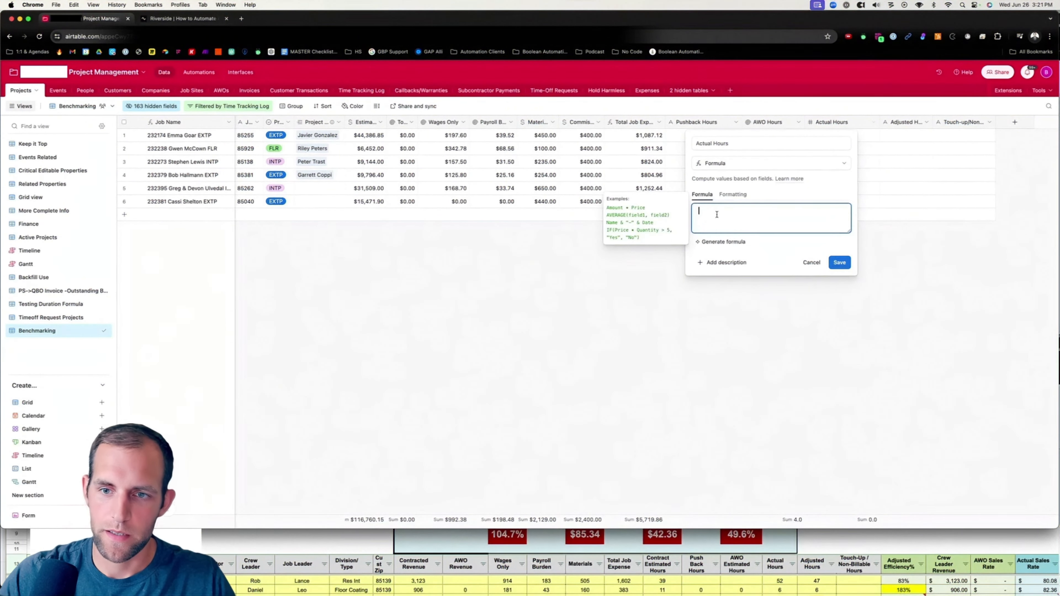
text(e)
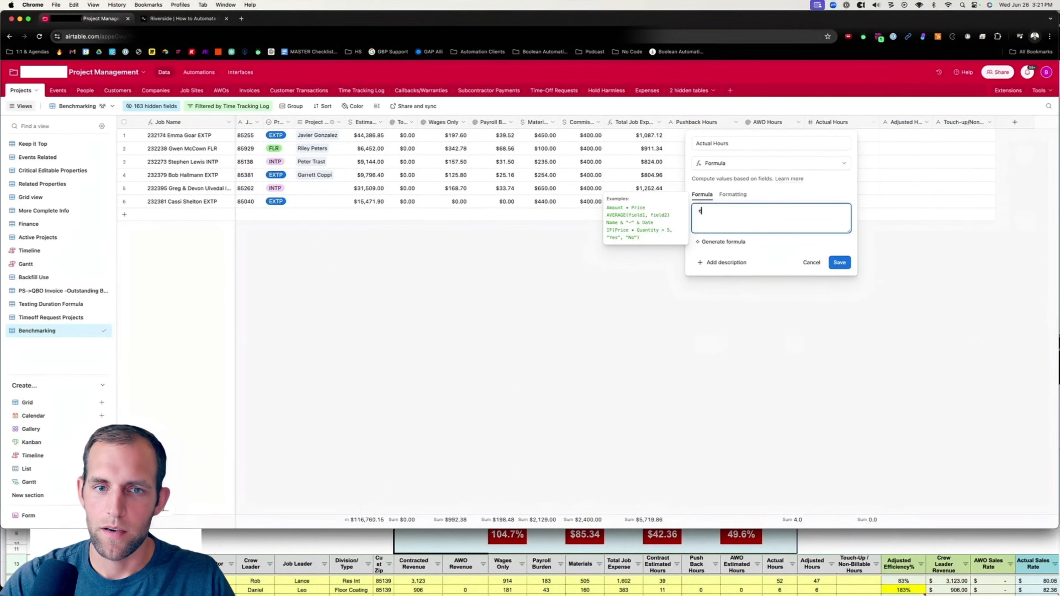
text(stimate)
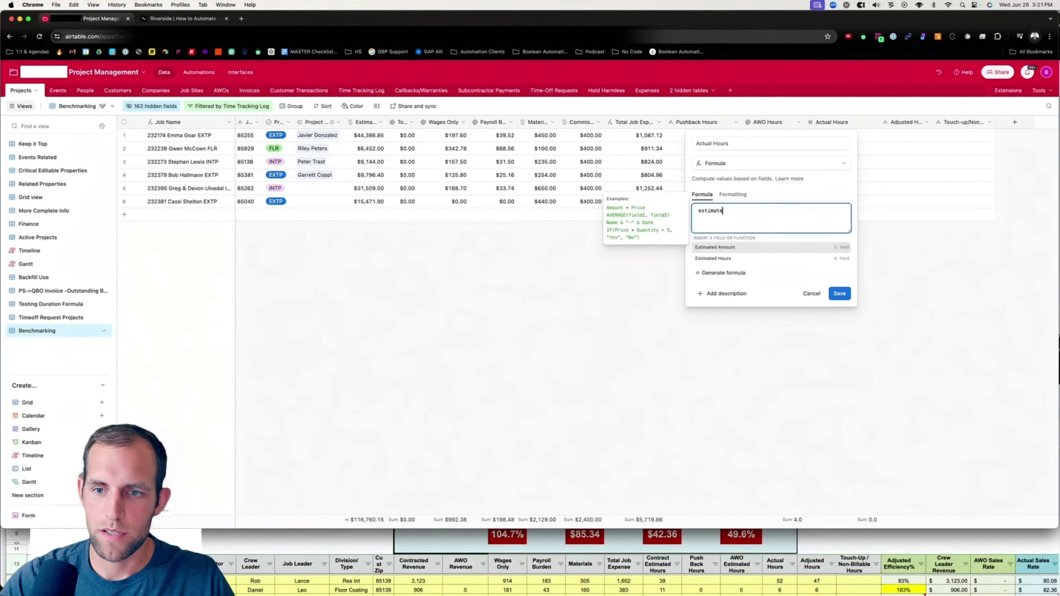
key(Down)
key(Return)
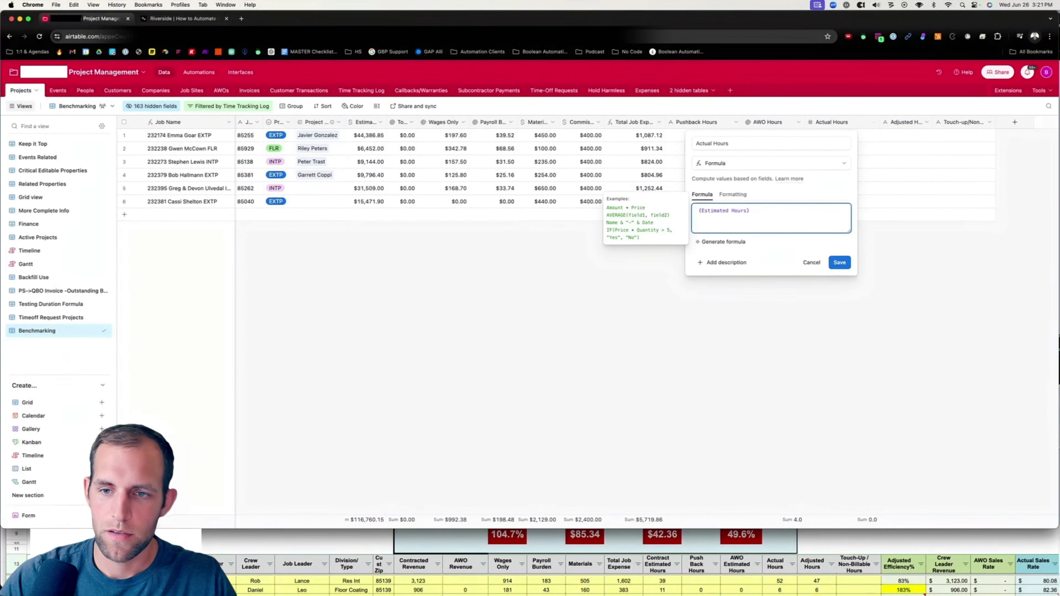
text(+awo)
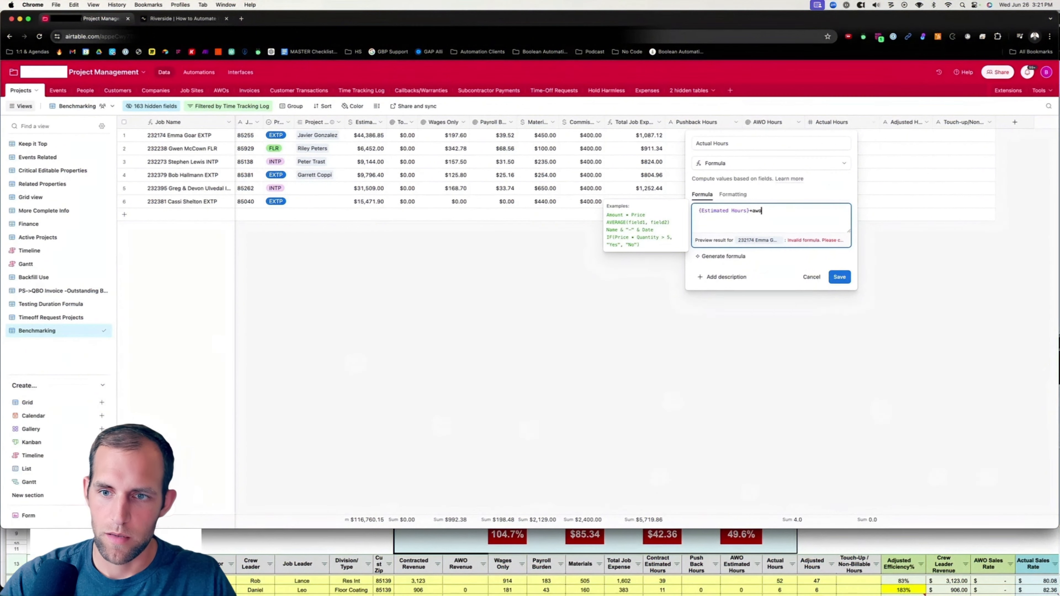
key(Return)
text(+)
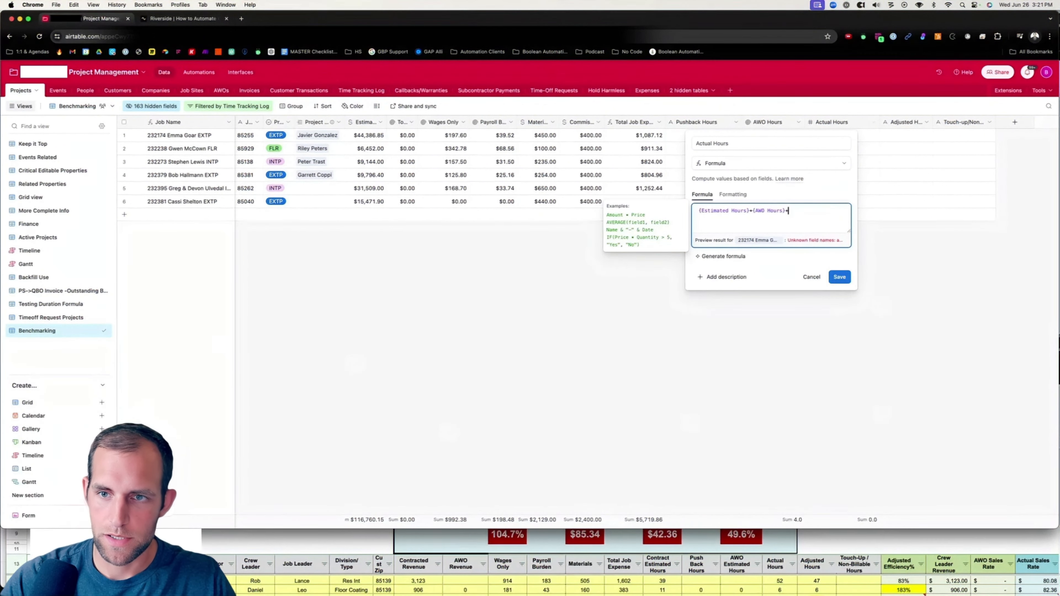
text(pushback)
key(Return)
click(1039, 277)
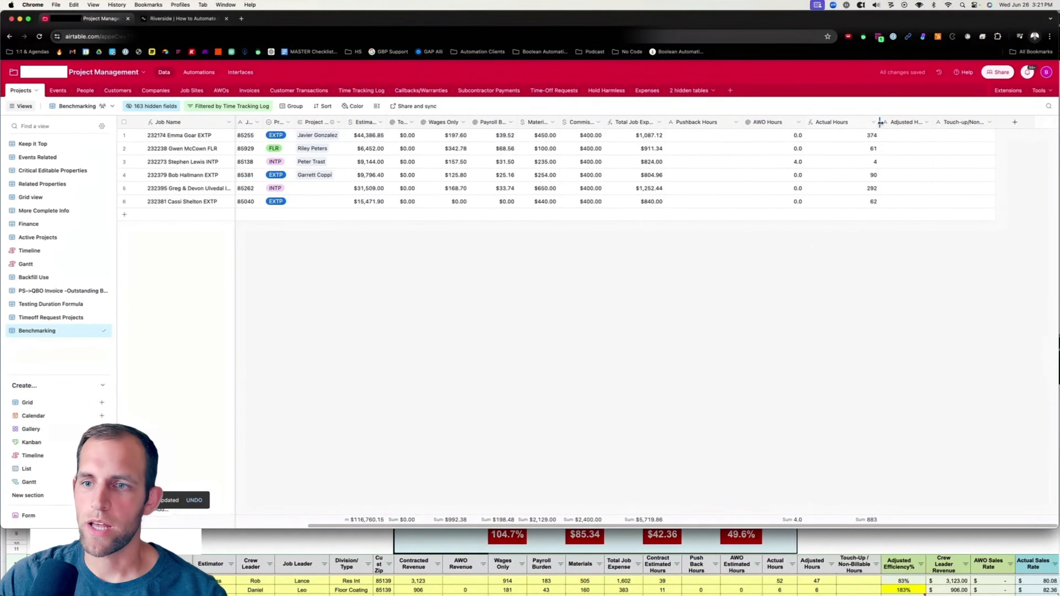
scroll(869, 134, left, 2)
click(904, 123)
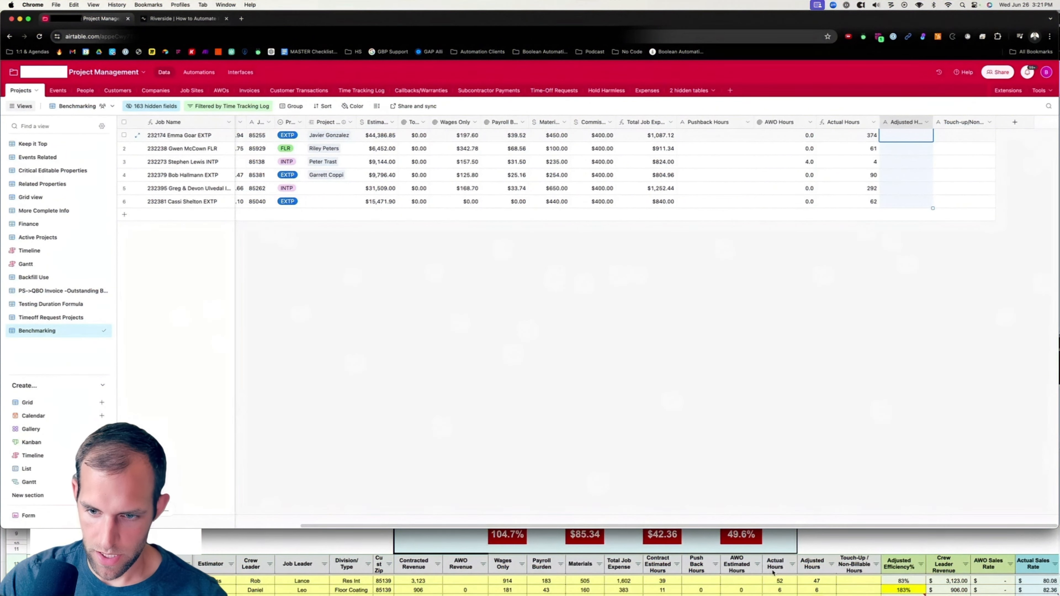
scroll(772, 573, down, 1)
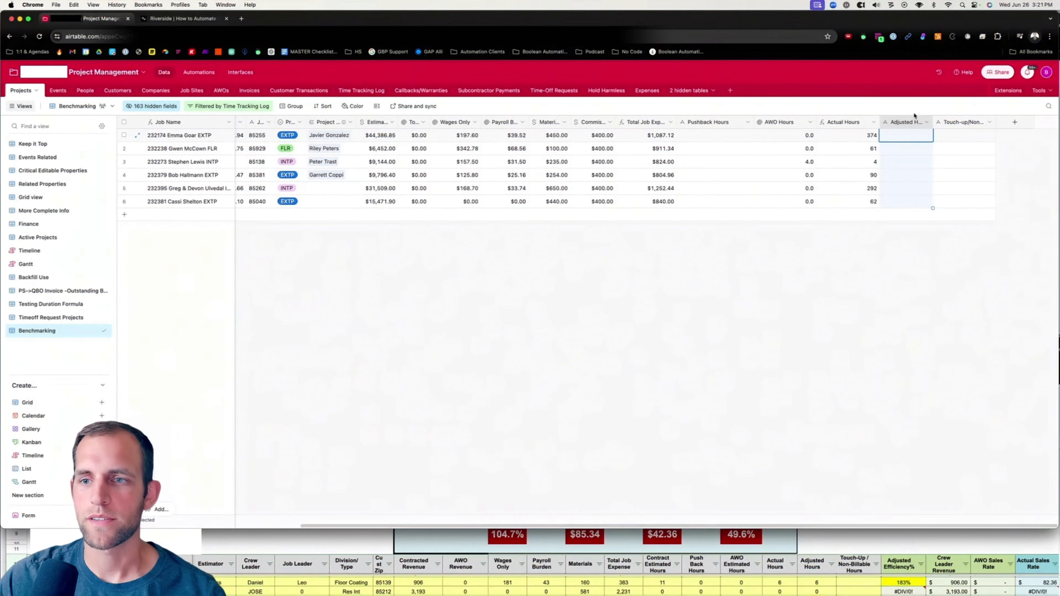
click(926, 123)
click(875, 166)
click(875, 122)
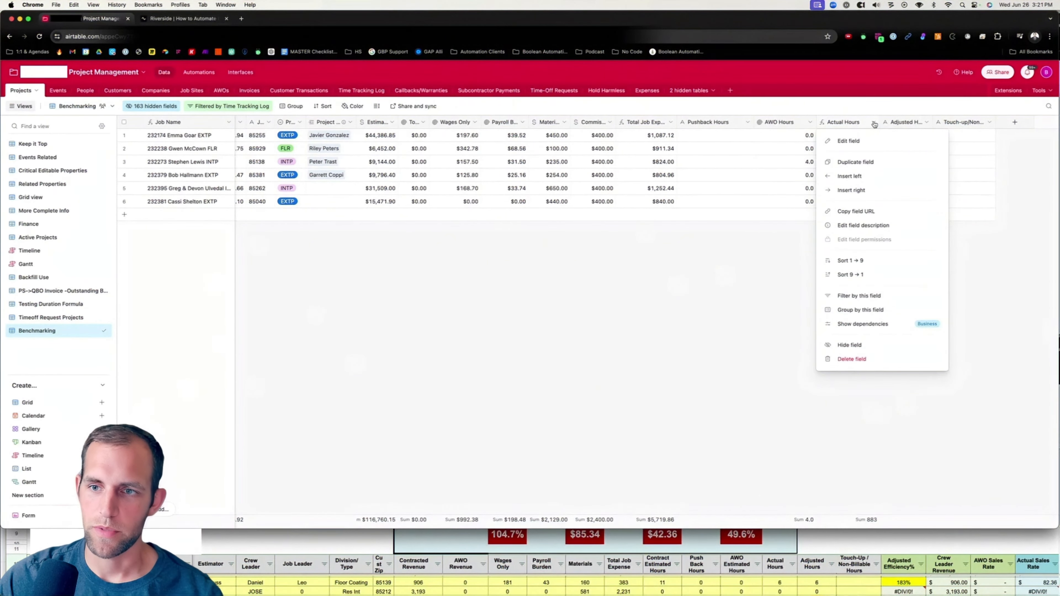
click(483, 330)
click(874, 123)
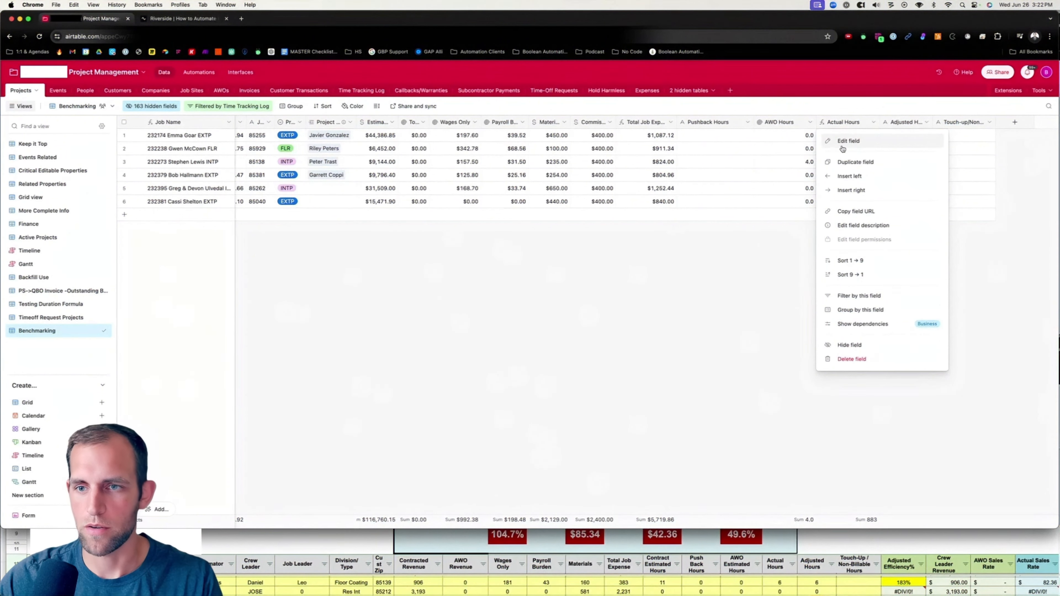
click(766, 230)
Convert the Actual Hours field into a rollup summing Time Worked from the linked Time Tracking Log records.
click(873, 123)
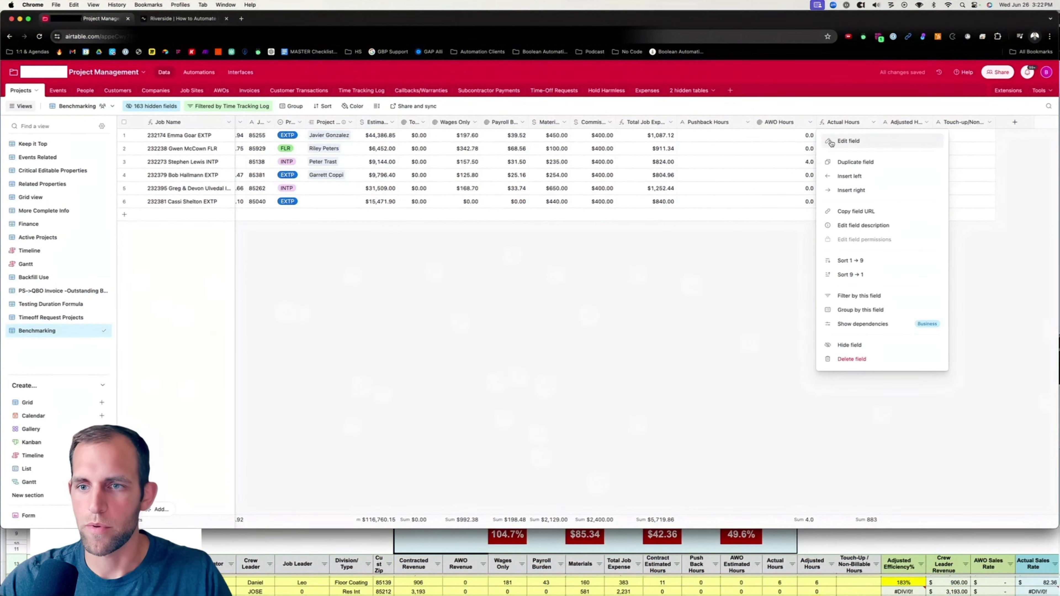
click(830, 142)
click(715, 165)
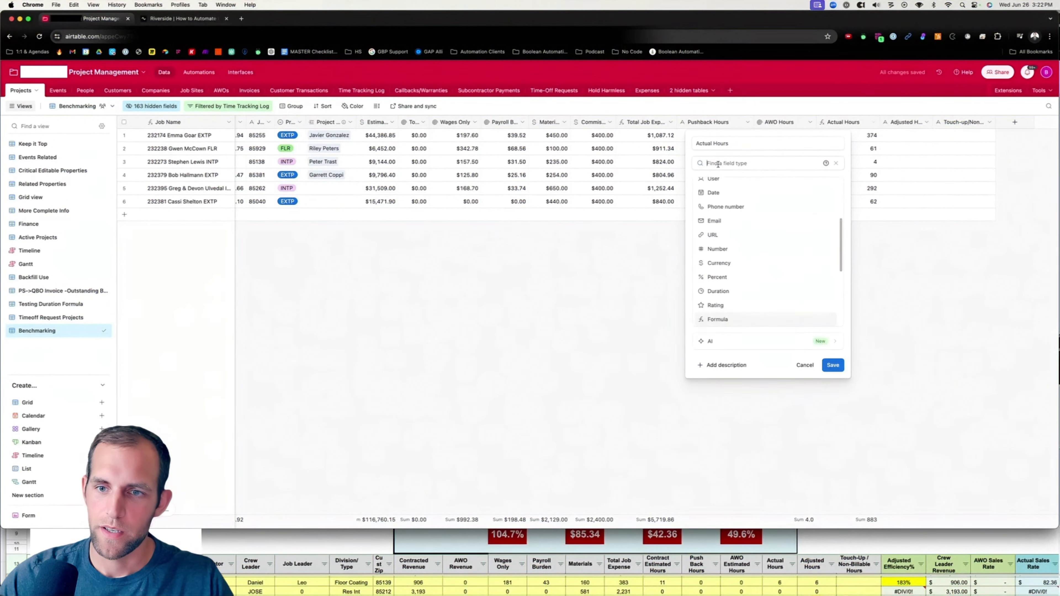
text(rollup)
key(Return)
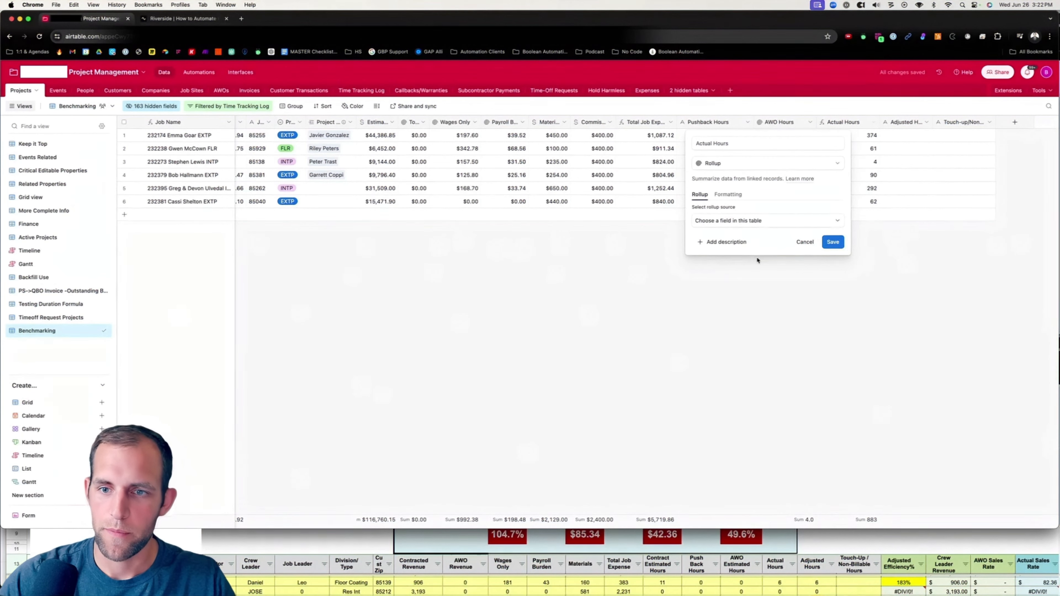
click(755, 224)
text(time)
click(756, 273)
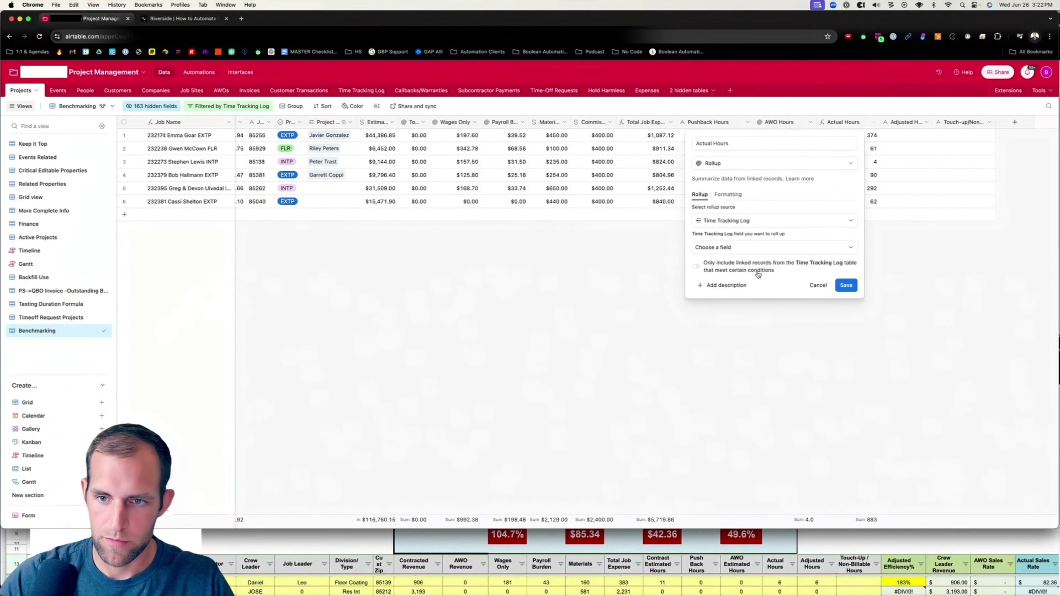
click(742, 248)
text(ho)
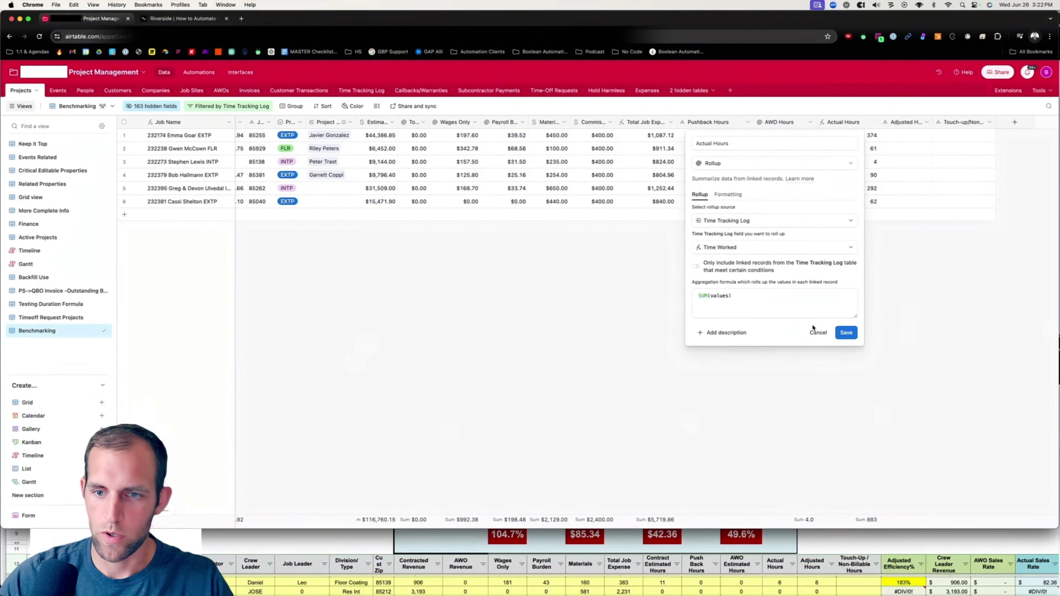
click(853, 338)
Convert the Adjusted Hours field into a rollup of Adjusted Hours from the linked Time Tracking Log records.
click(927, 122)
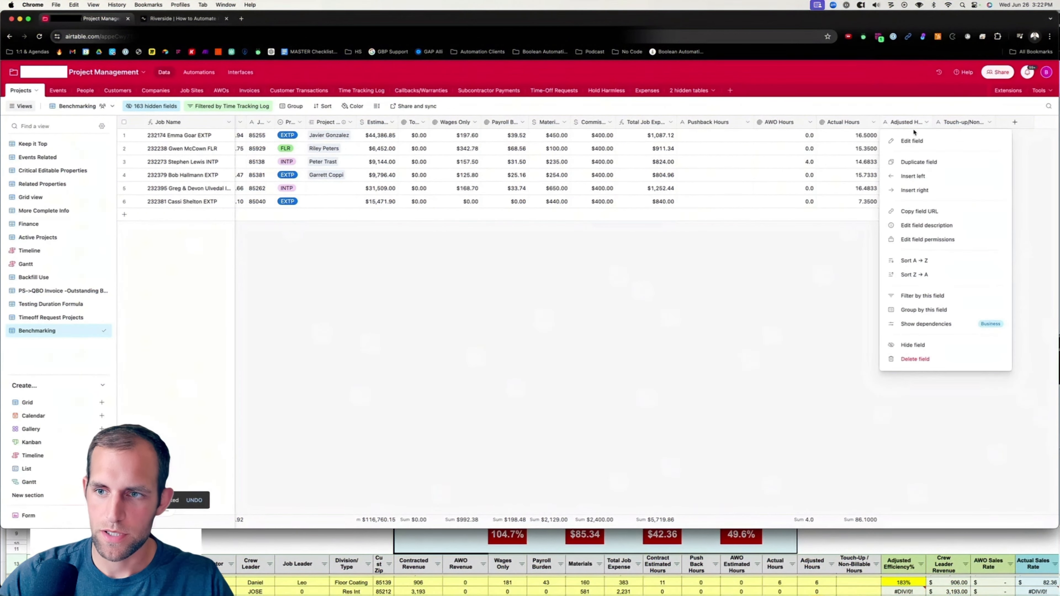
click(911, 141)
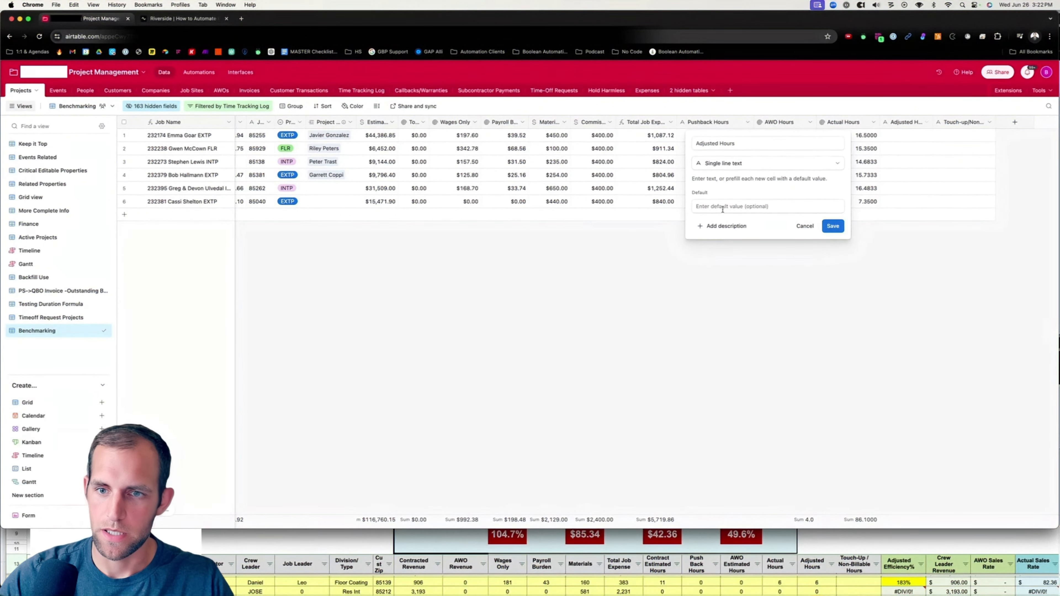
click(783, 217)
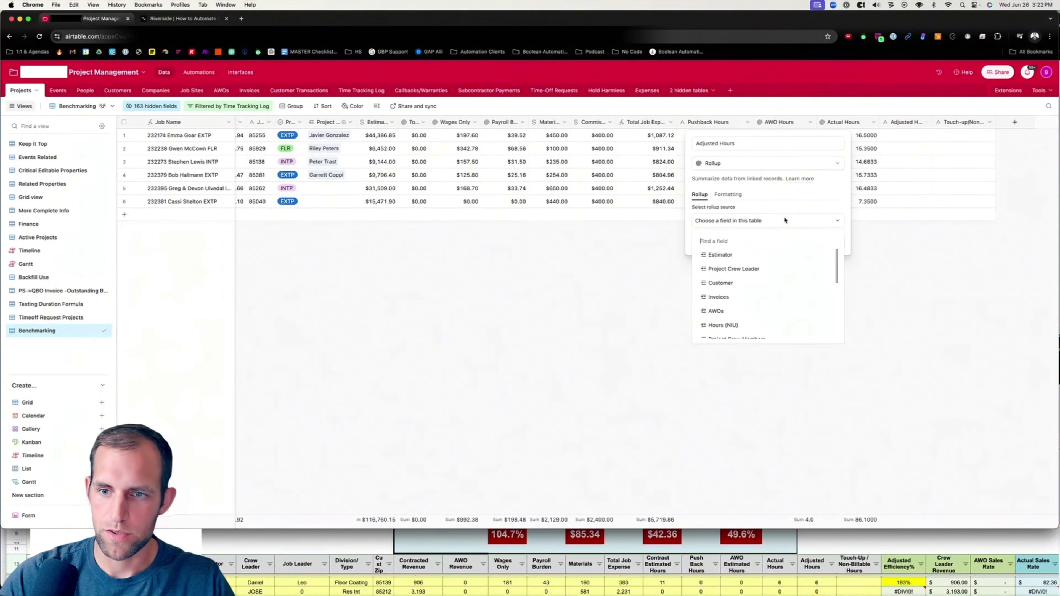
text(time)
click(772, 255)
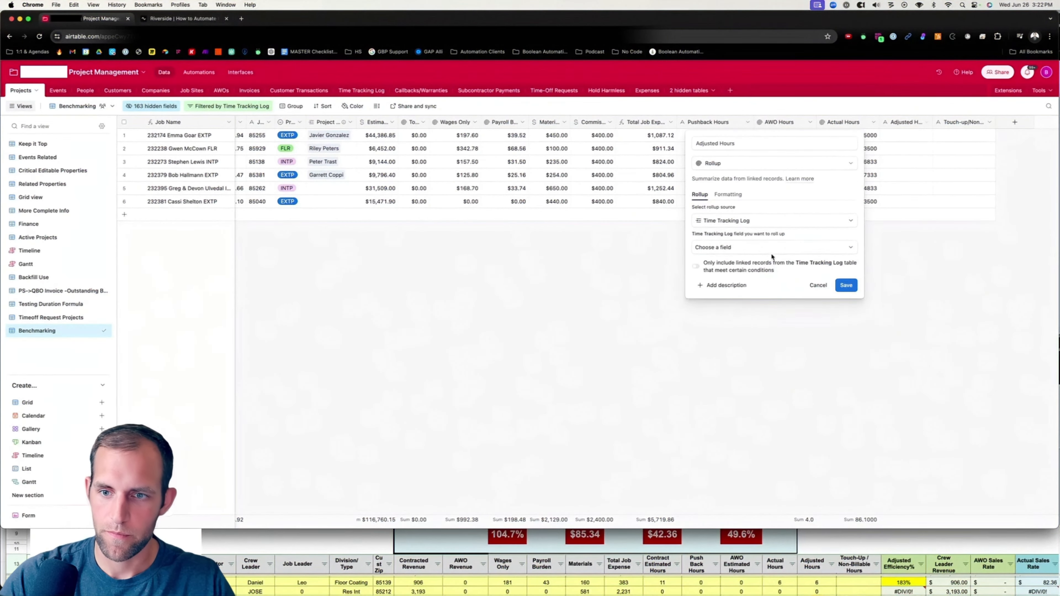
click(722, 248)
text(adju)
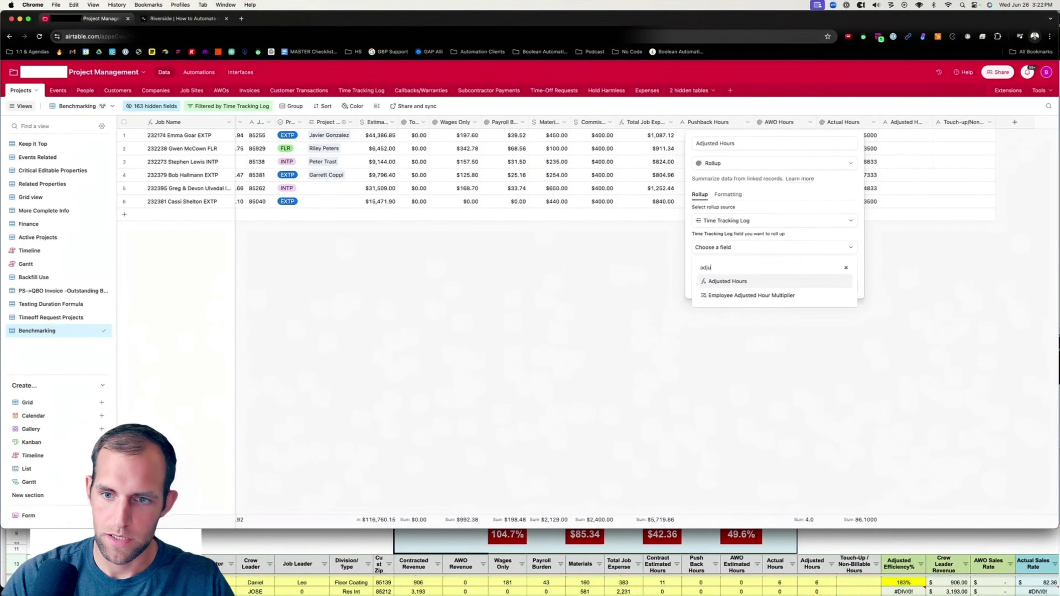
key(Return)
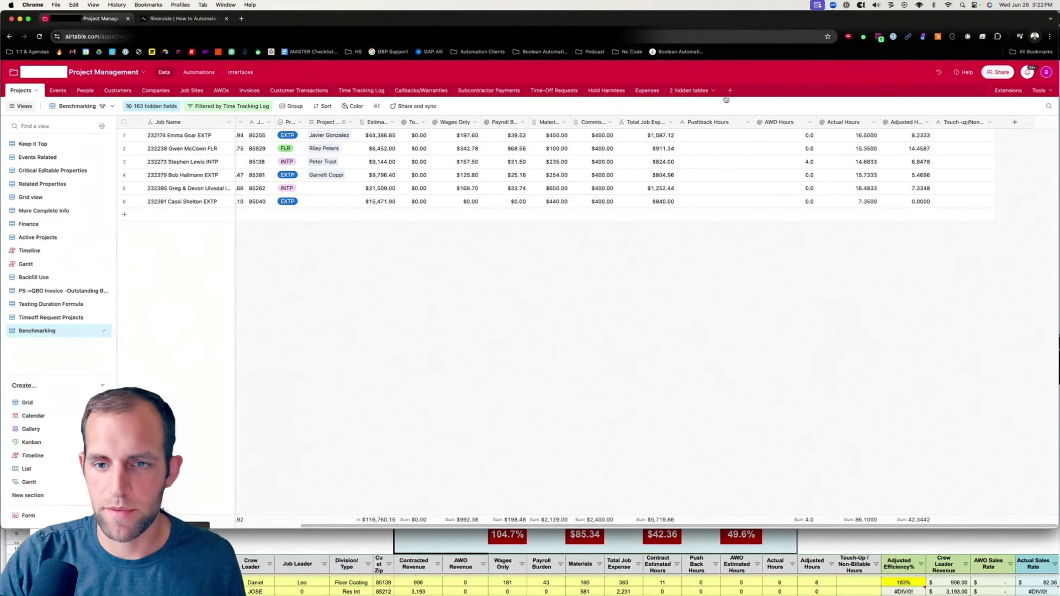
Search the base's table list for a pushback table.
scroll(375, 480, left, 5)
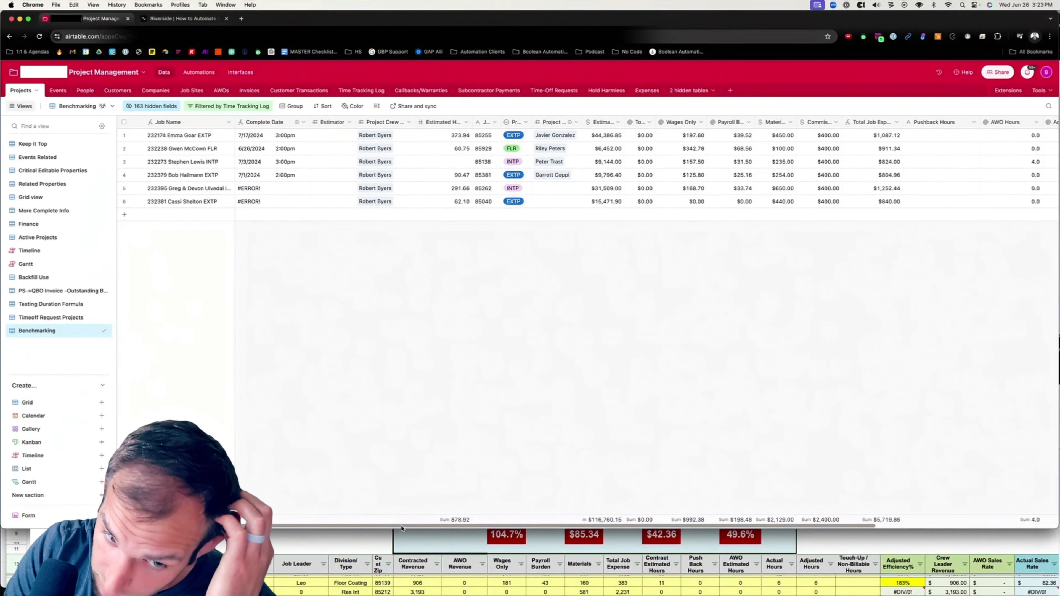
scroll(500, 522, right, 3)
scroll(500, 522, right, 3)
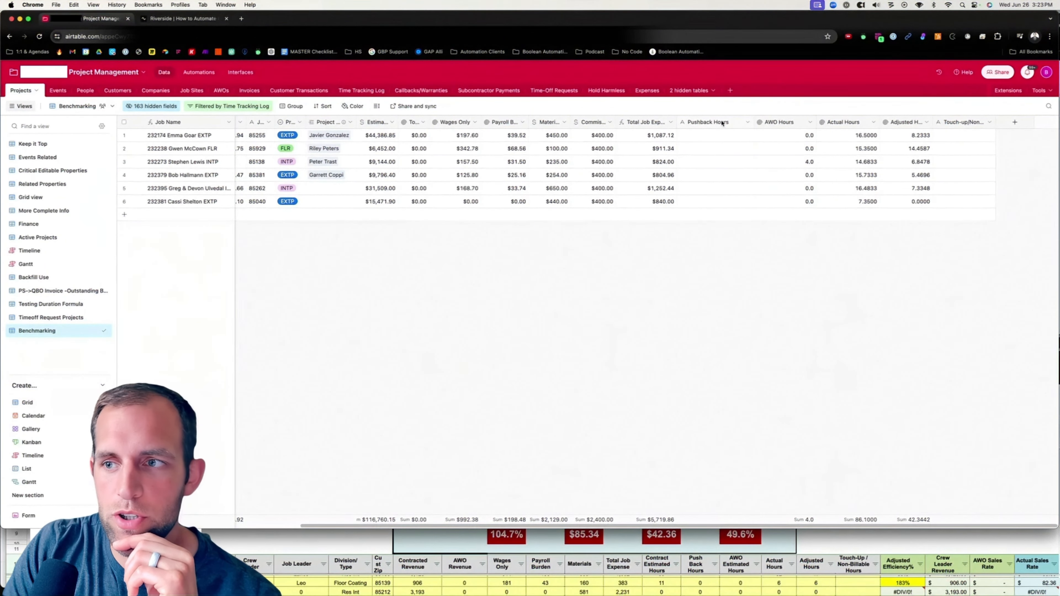
click(689, 90)
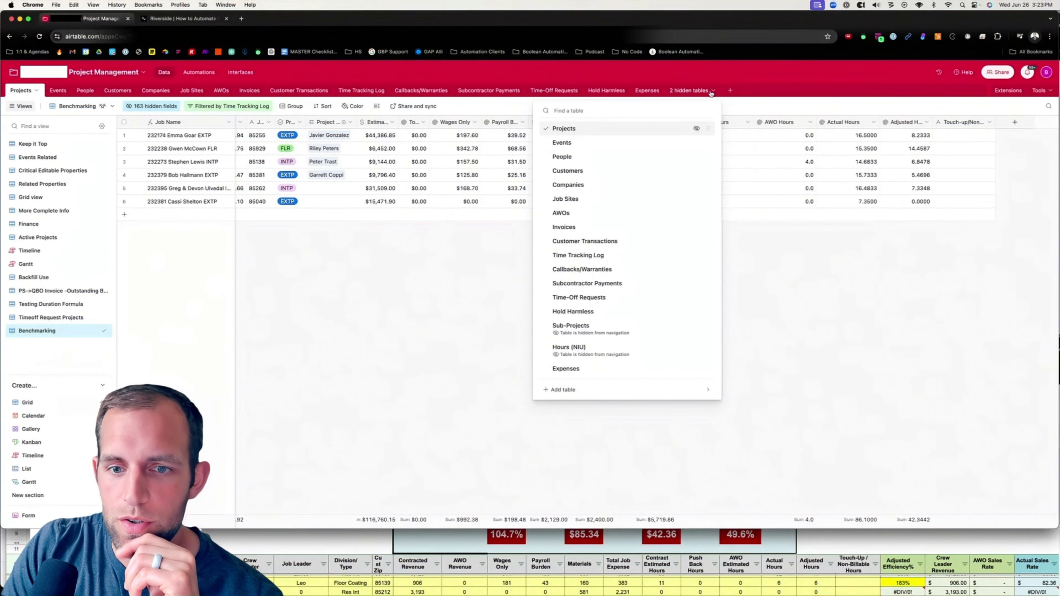
text(push)
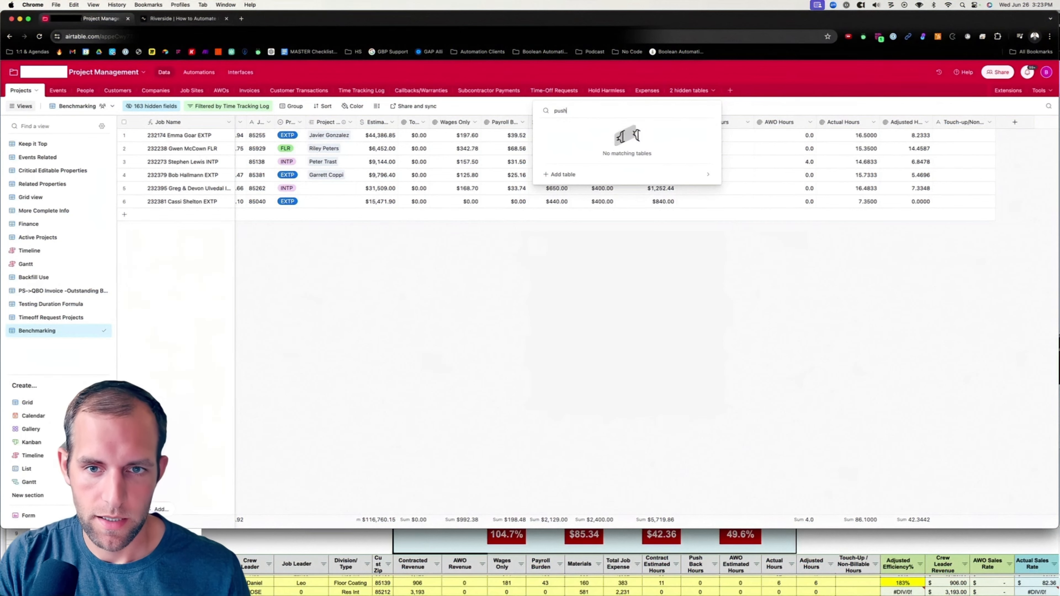
key(Escape)
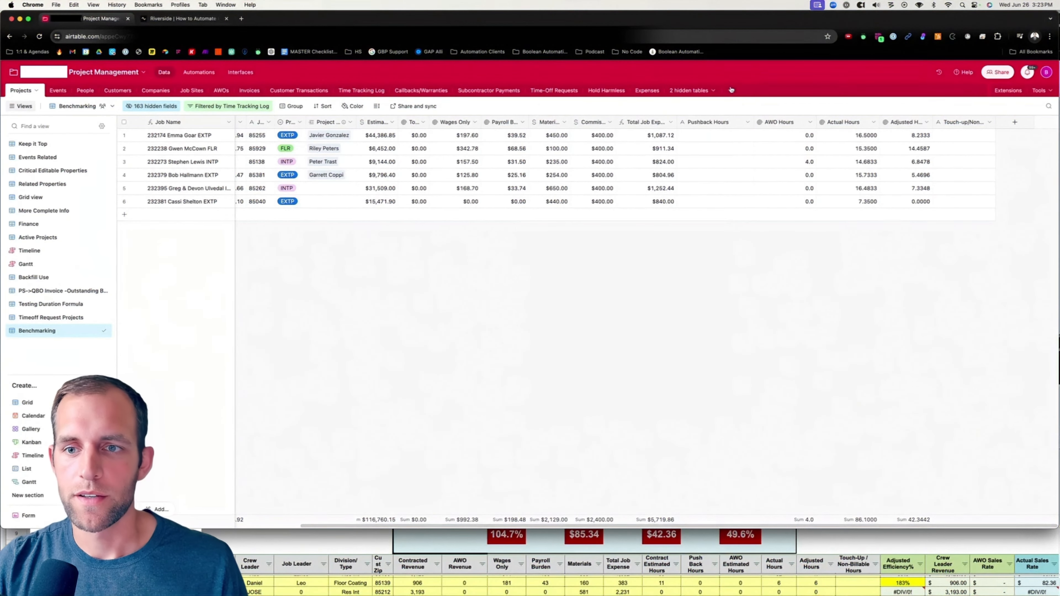
Create a new table named Pushback.
click(730, 91)
click(744, 125)
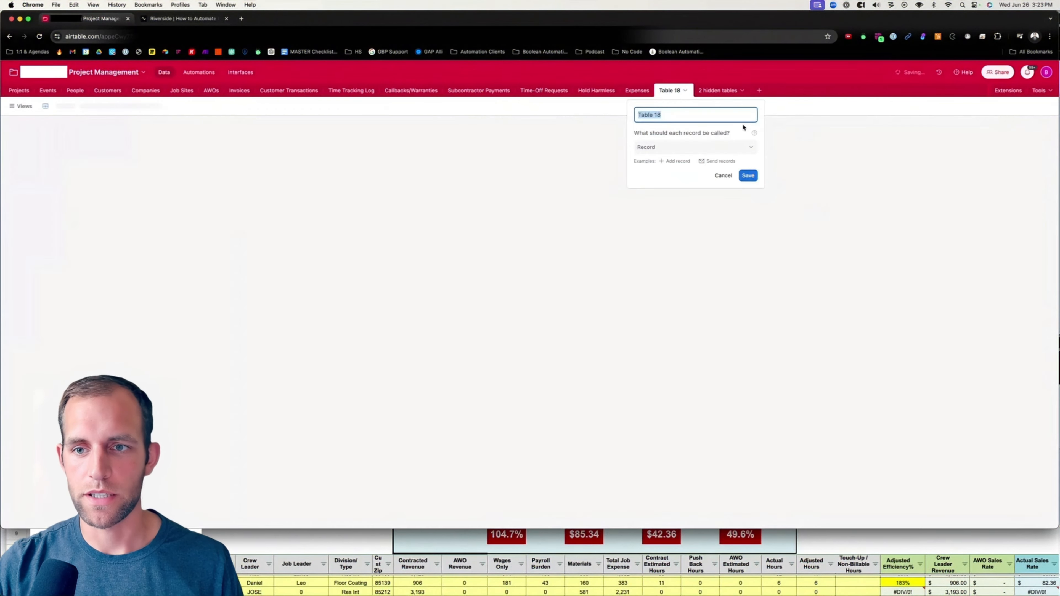
text(Pushback)
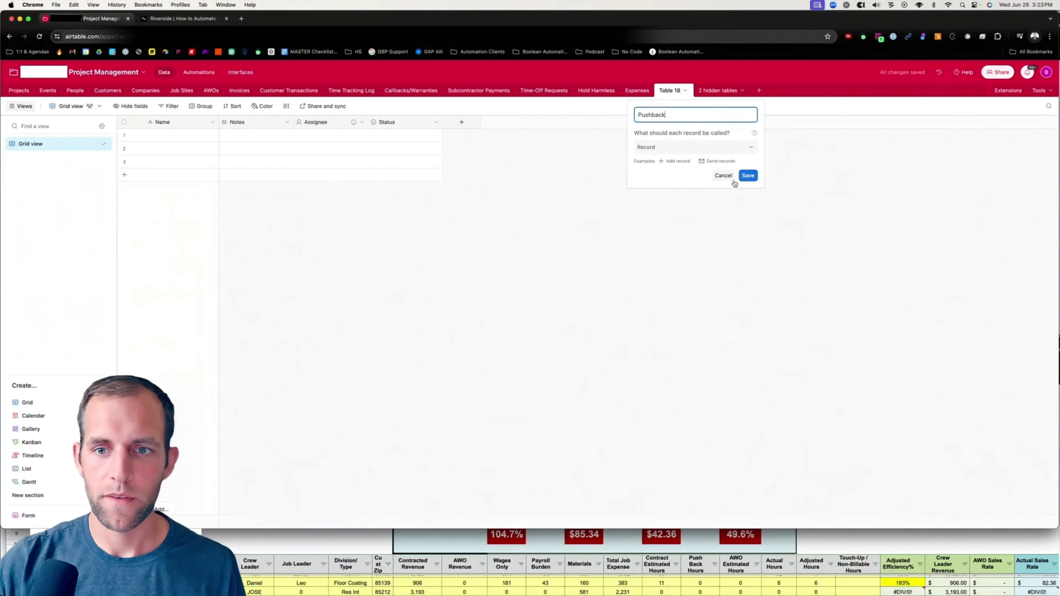
click(747, 179)
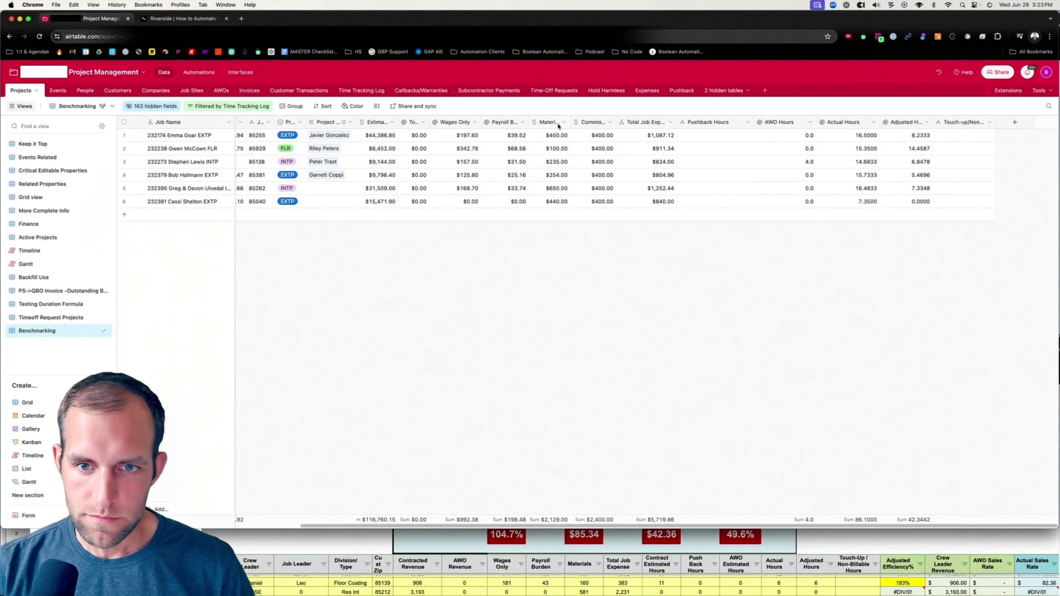
Open the Expenses table and set the second record's date to 6/24/2024.
click(646, 90)
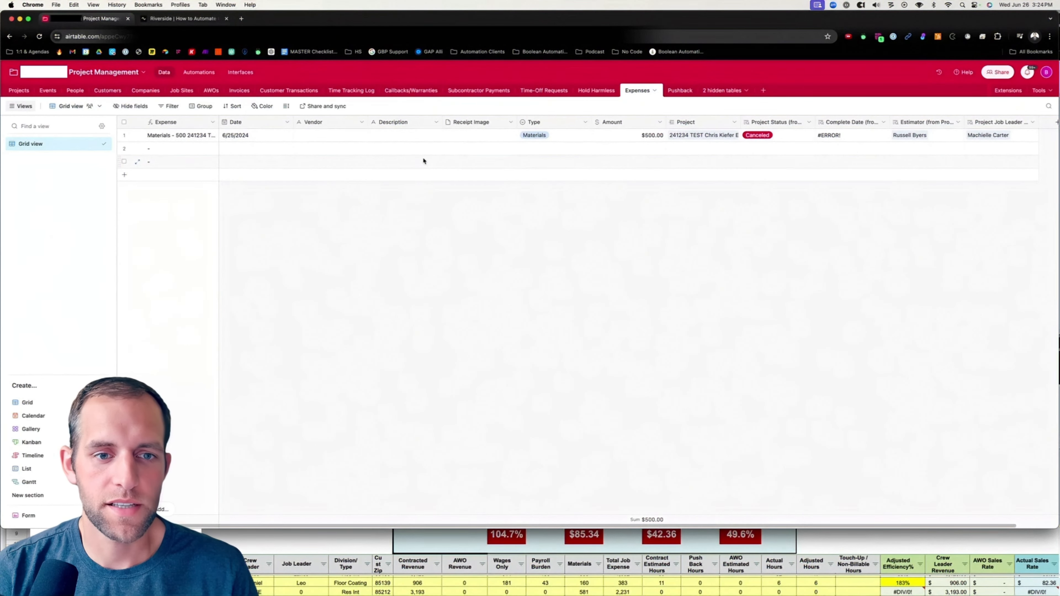
click(243, 149)
click(243, 149)
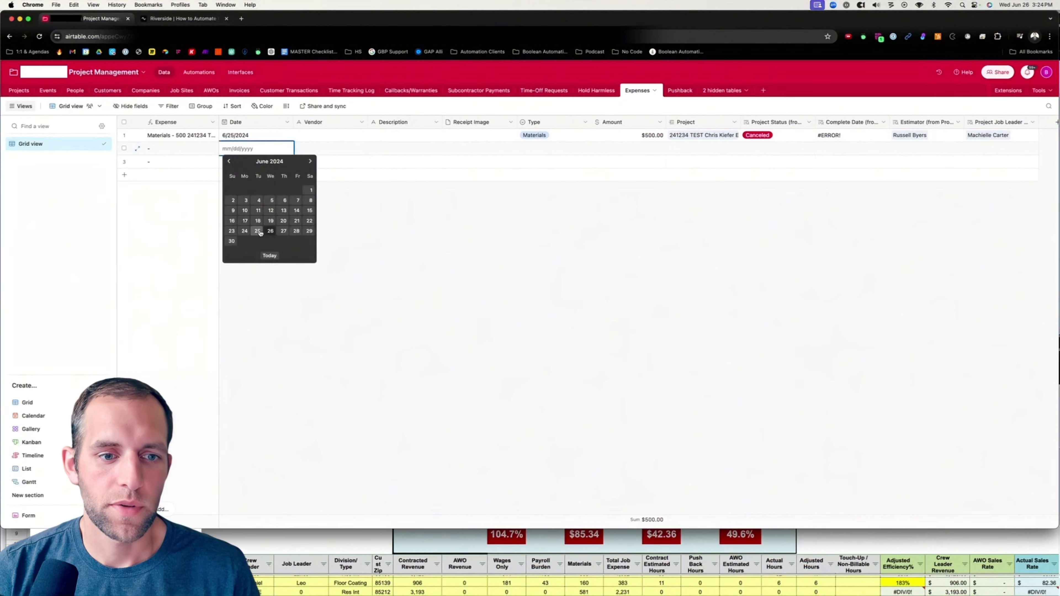
click(245, 231)
Enter Home Depot as the vendor and Tape as the description of the new expense.
double_click(306, 148)
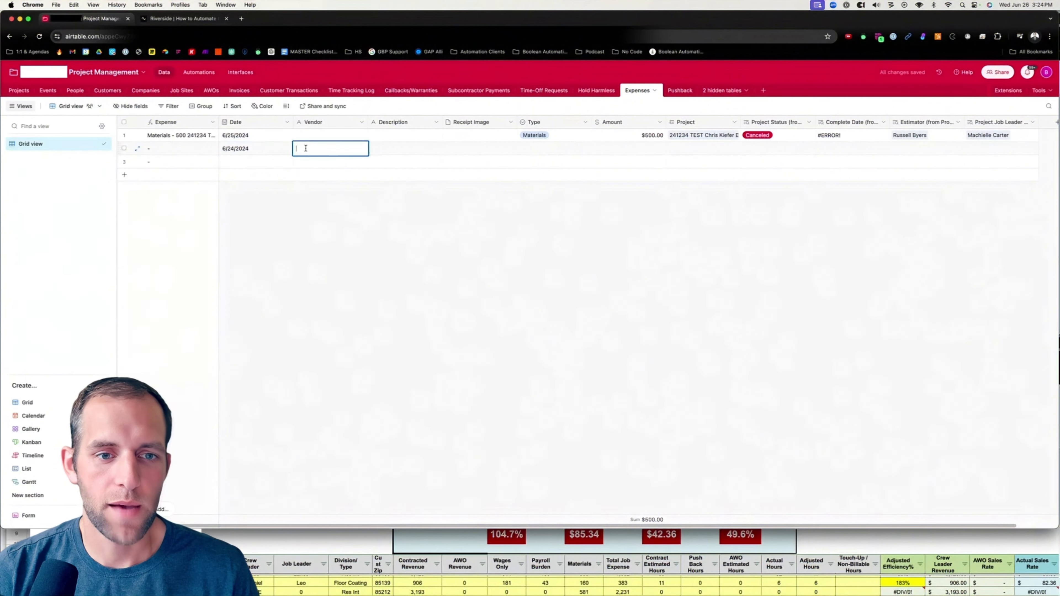
text(Home Depot)
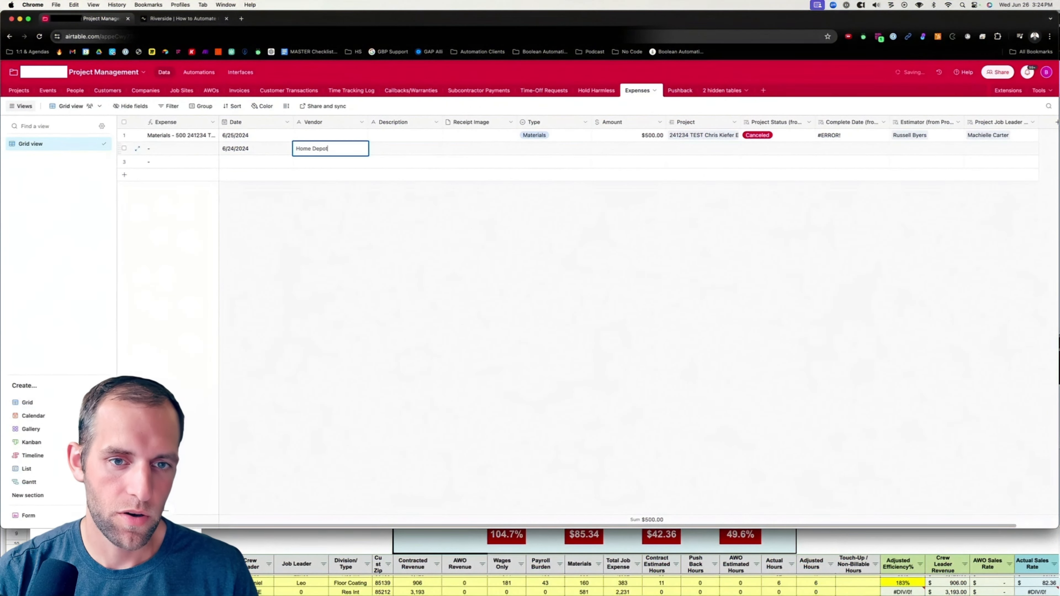
key(Tab)
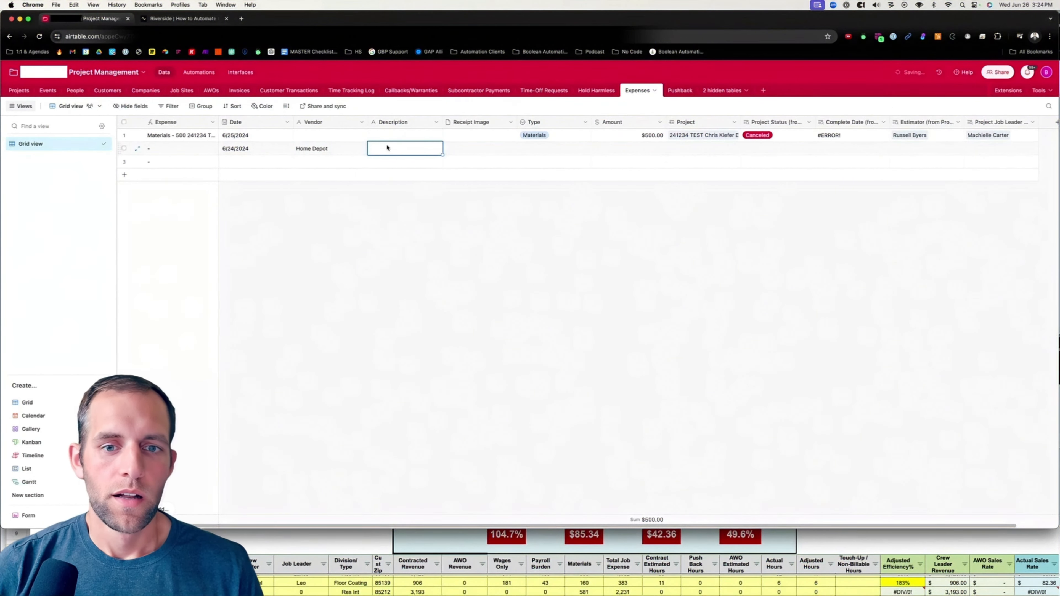
text(Tap)
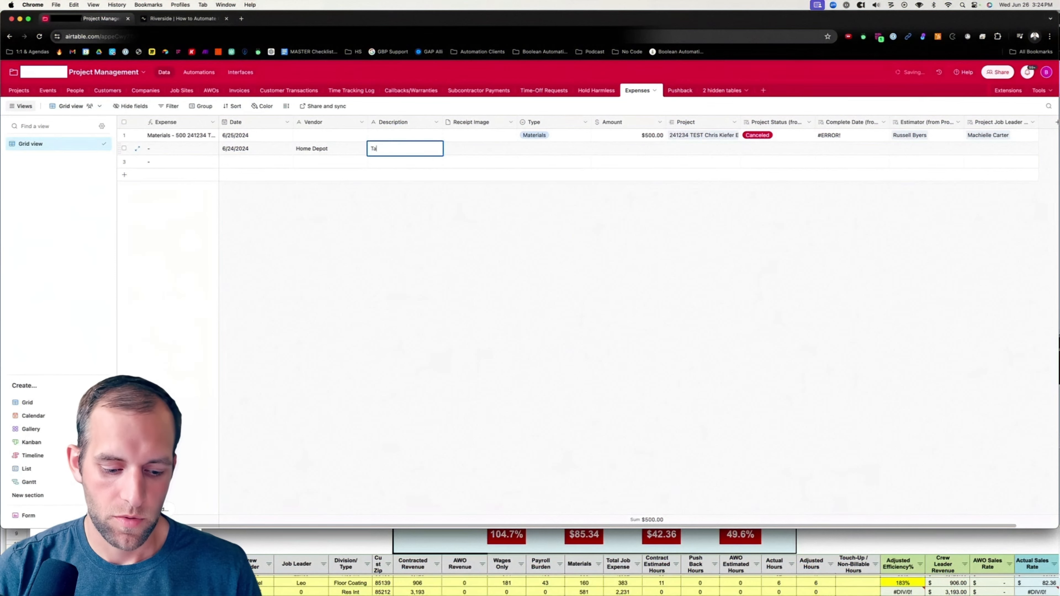
key(Tab)
click(401, 148)
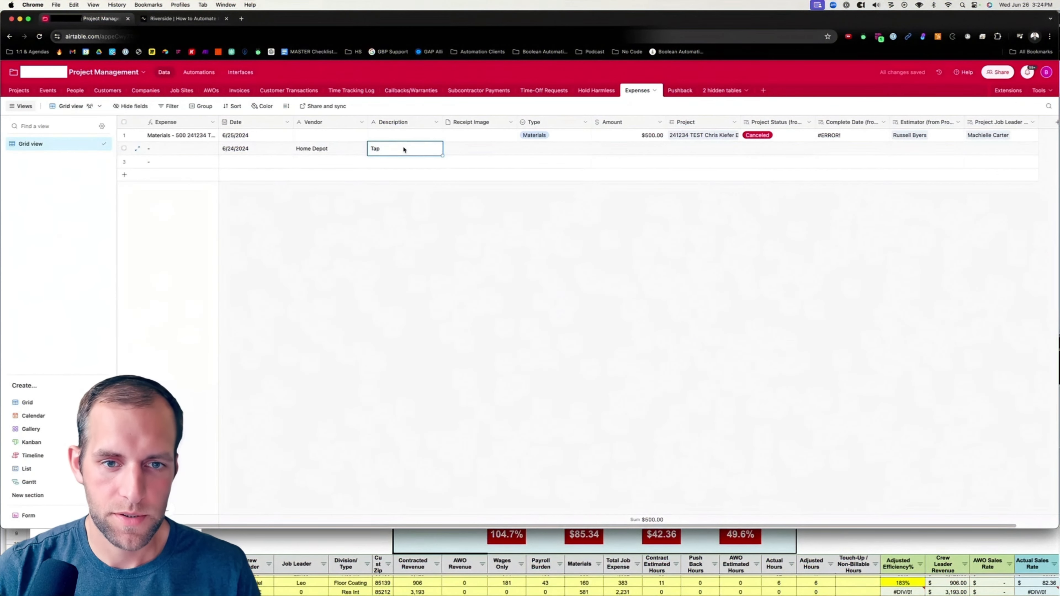
click(401, 148)
text(e)
Set the new expense's amount to $5.00.
click(622, 150)
click(622, 149)
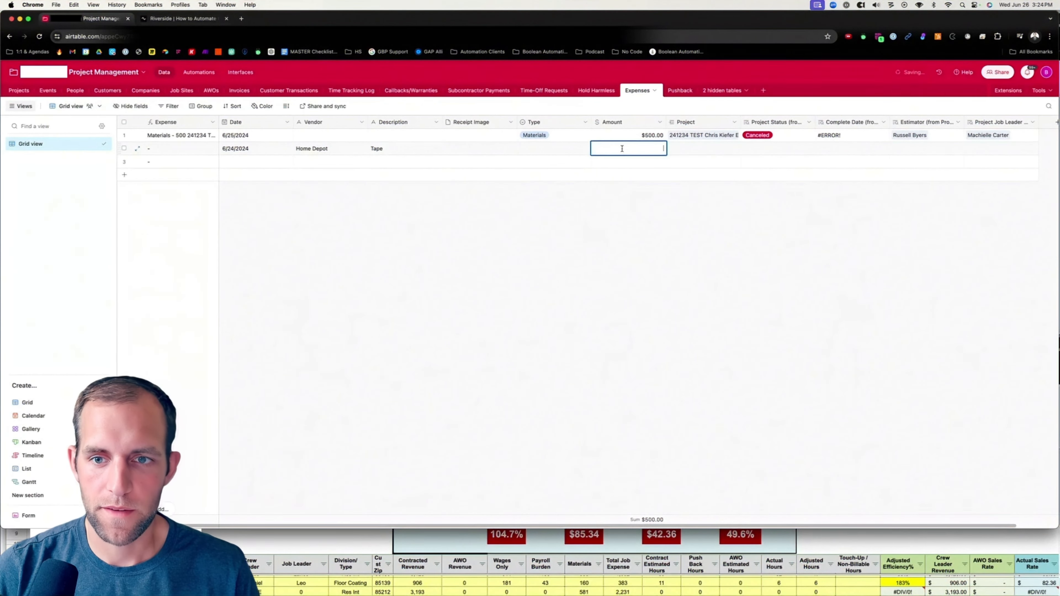
text(5)
key(Tab)
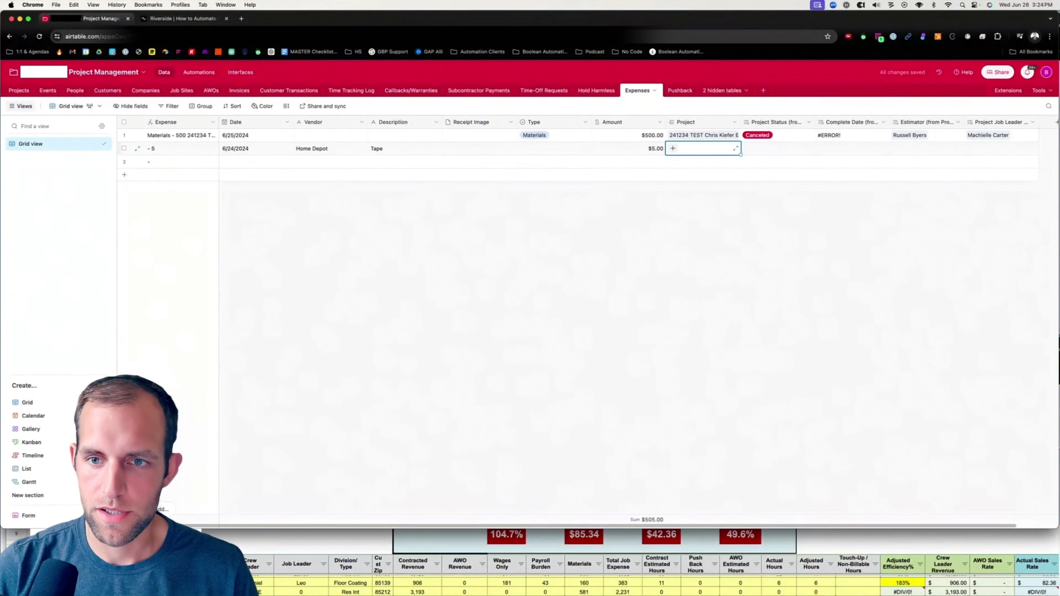
Link the new expense to the 241234 TEST project, searching by the customer's surname.
click(672, 148)
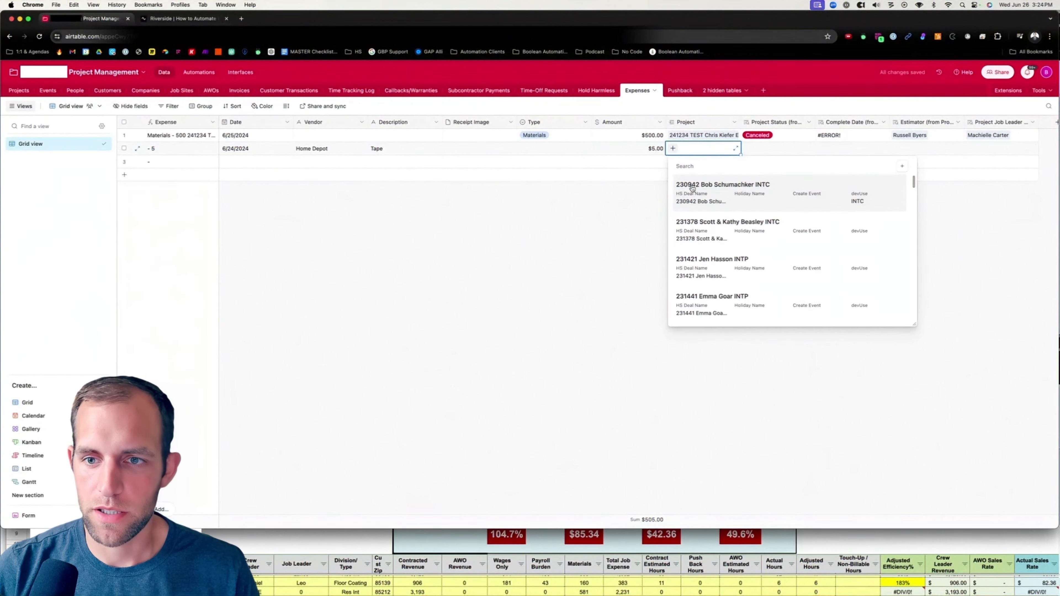
text(kiefer)
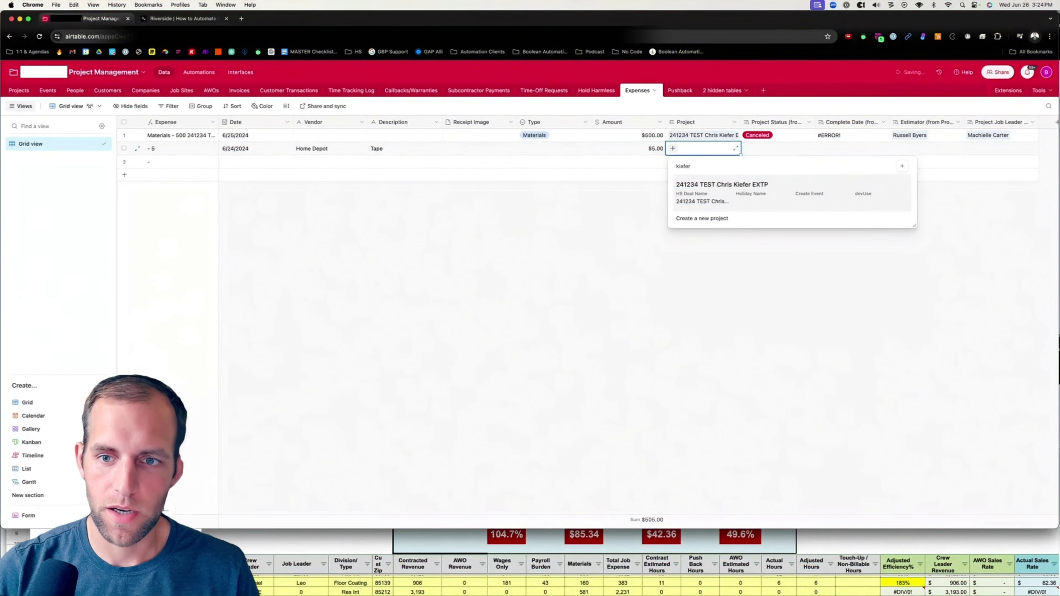
click(699, 192)
click(779, 152)
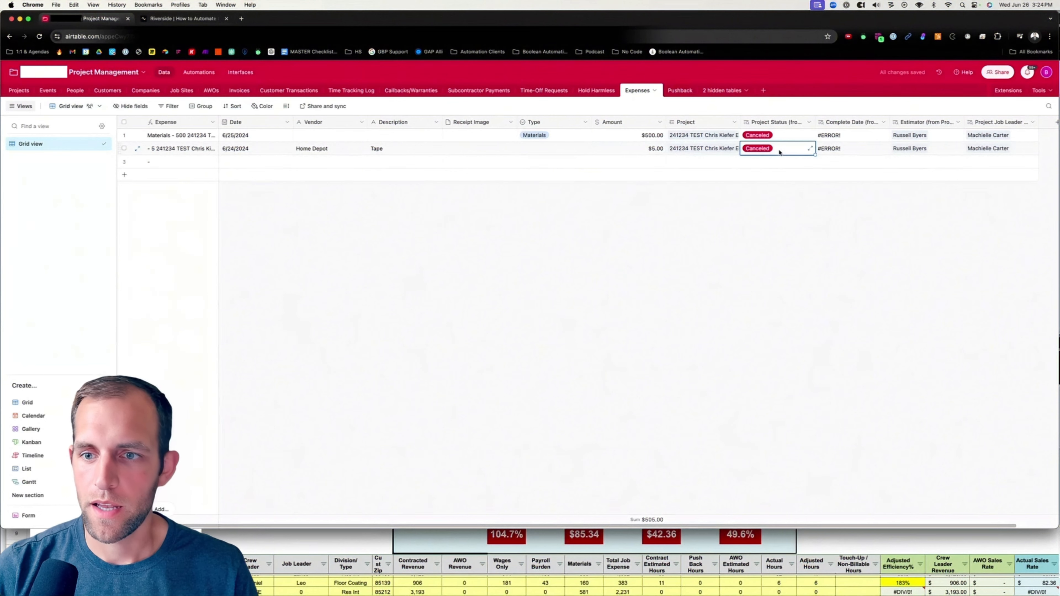
Open the expense's linked 241234 TEST project record and set its Project Status to Completed.
click(763, 151)
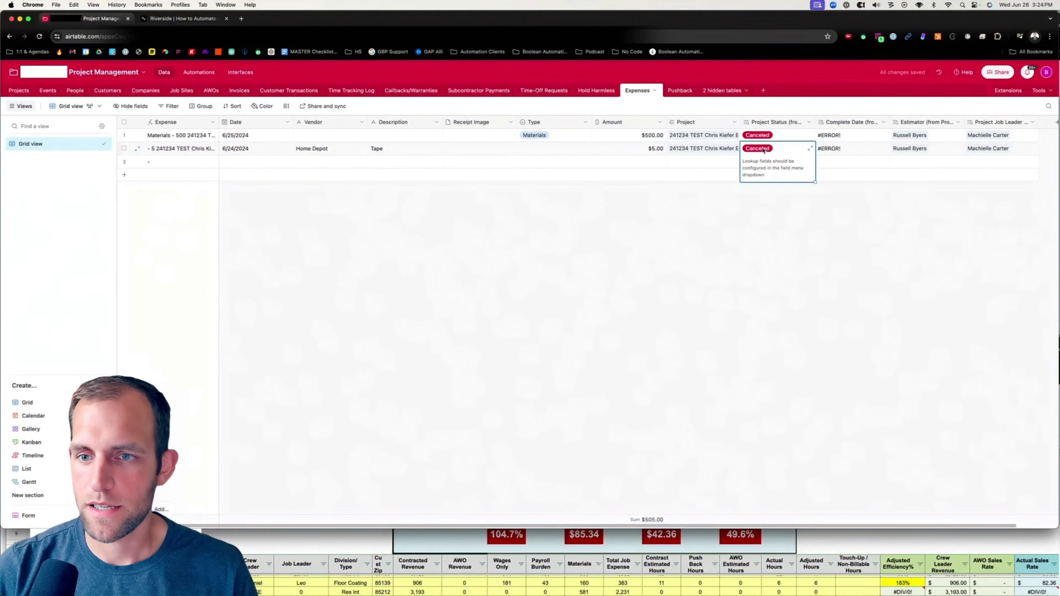
click(669, 215)
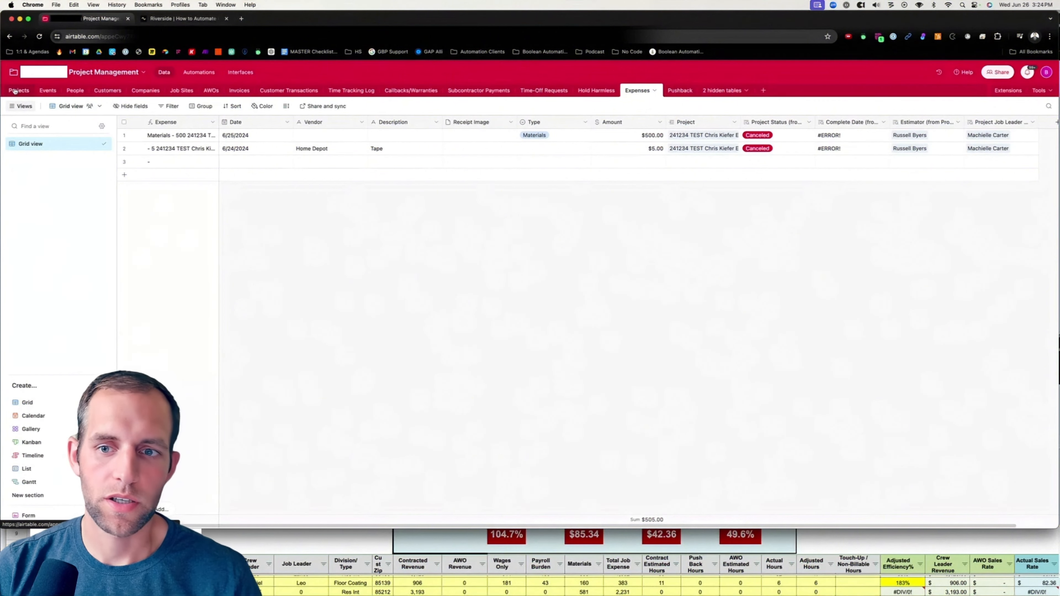
click(676, 149)
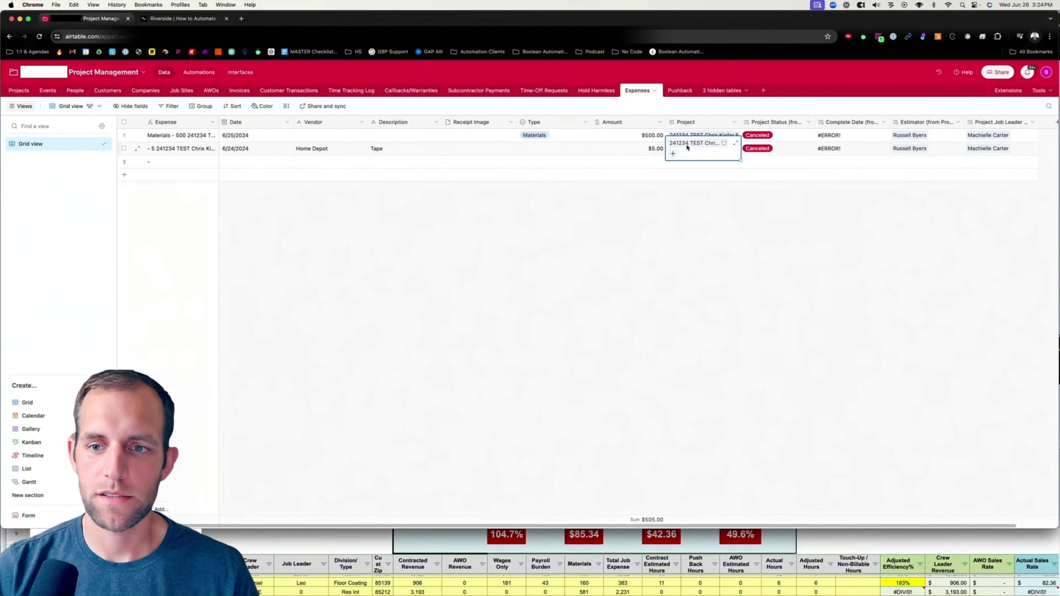
click(687, 147)
click(438, 328)
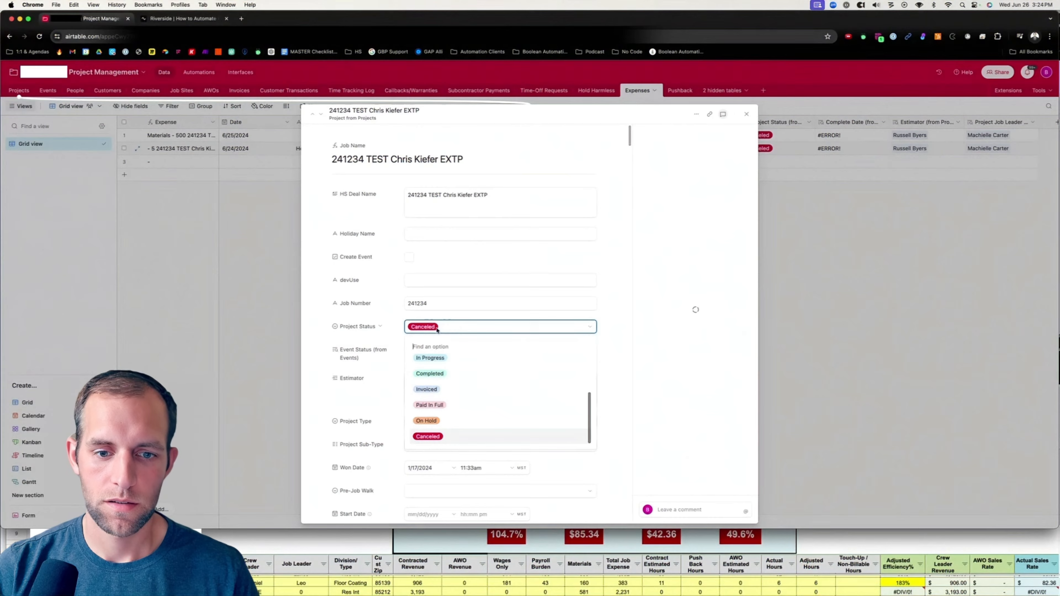
click(446, 378)
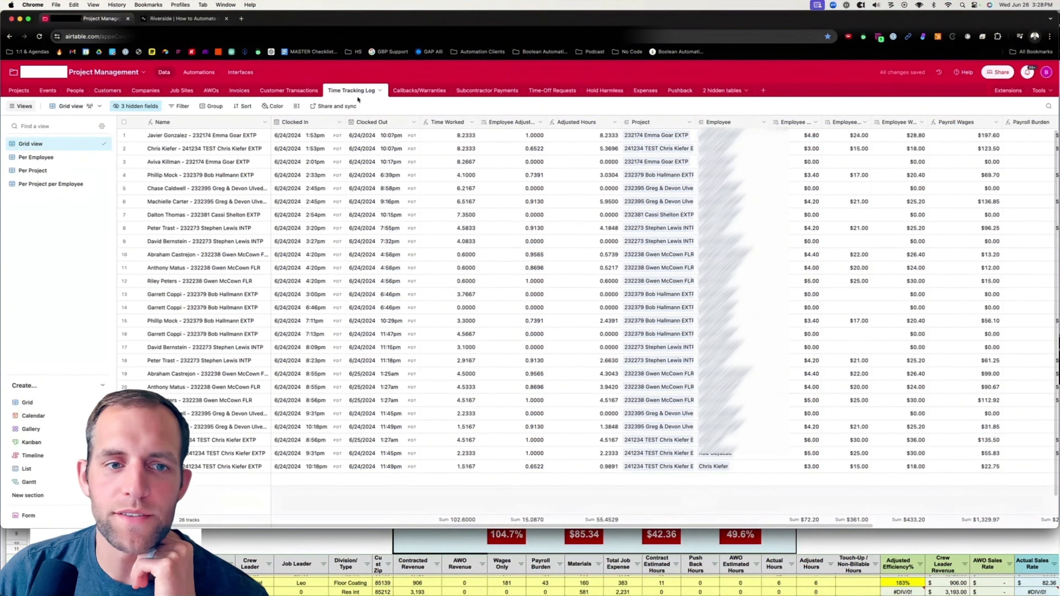
In the Projects Benchmarking view, set the 241234 TEST project's Materials to $300 and Commissions to $500.
click(22, 91)
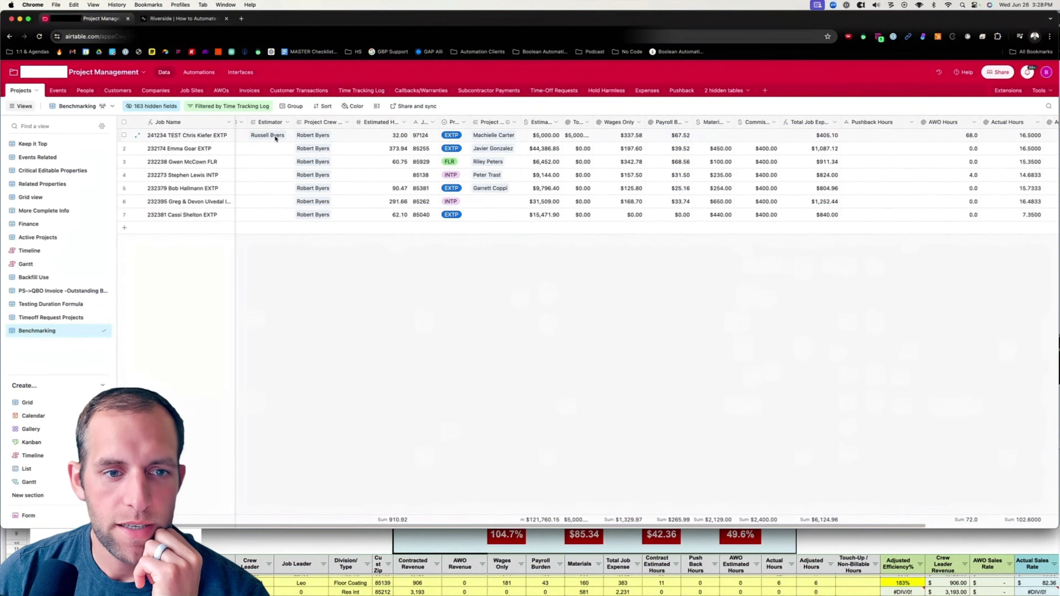
scroll(677, 142, right, 2)
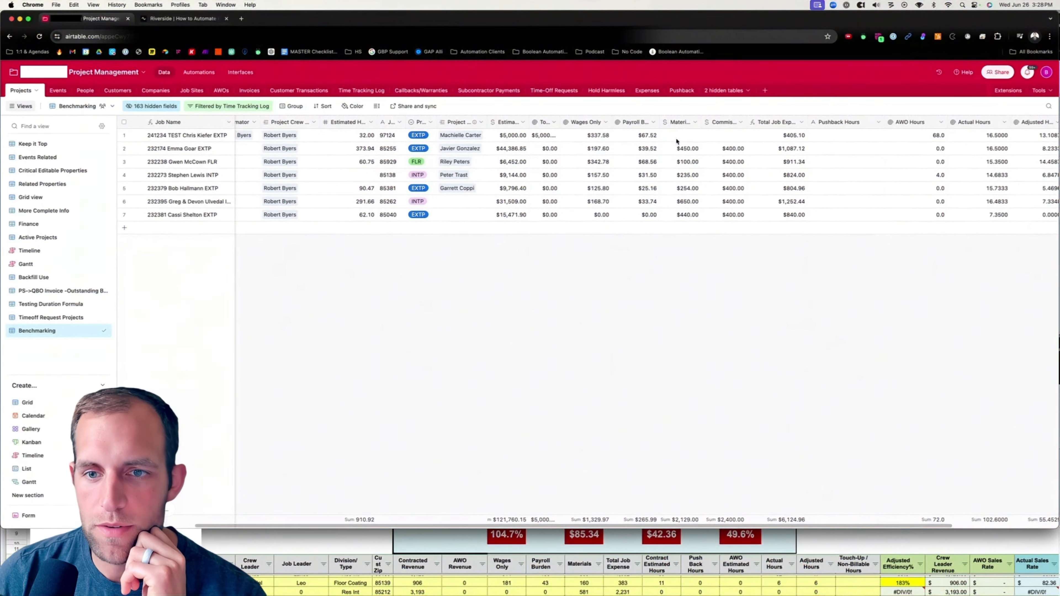
click(682, 138)
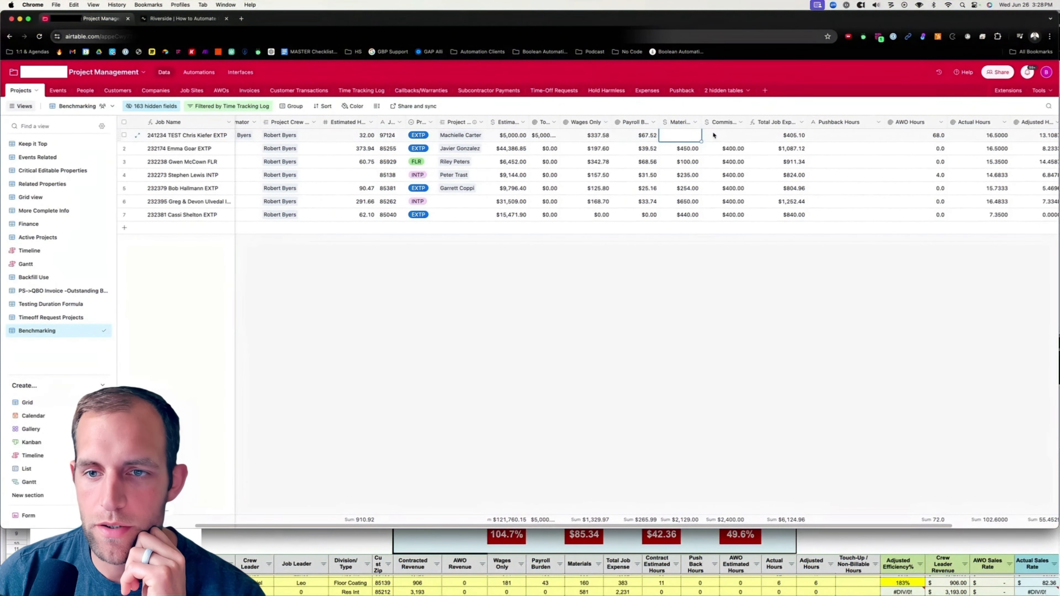
text(300)
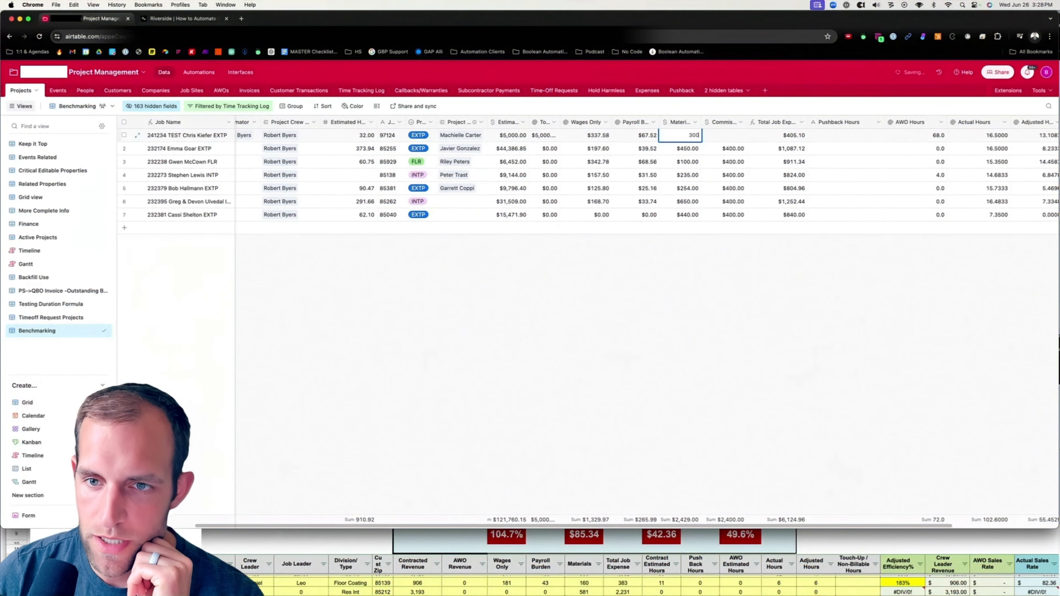
key(Tab)
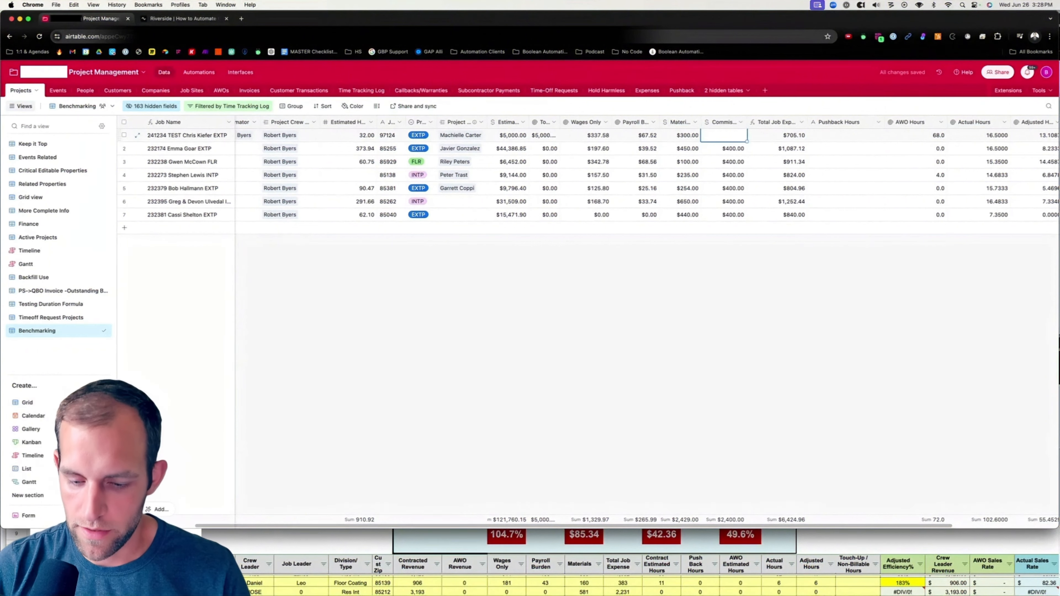
text(50)
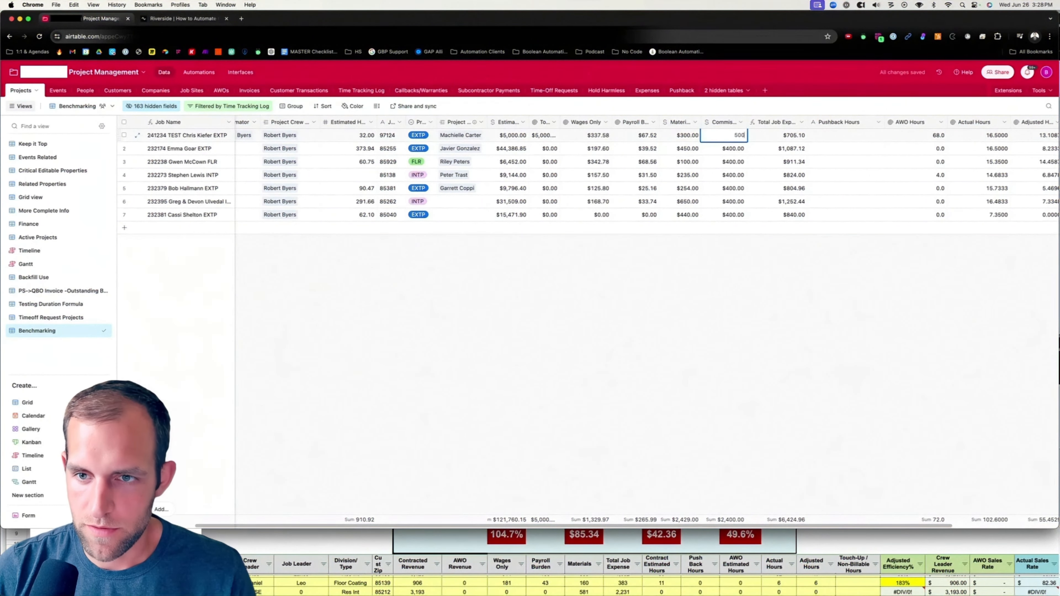
text(0)
key(Tab)
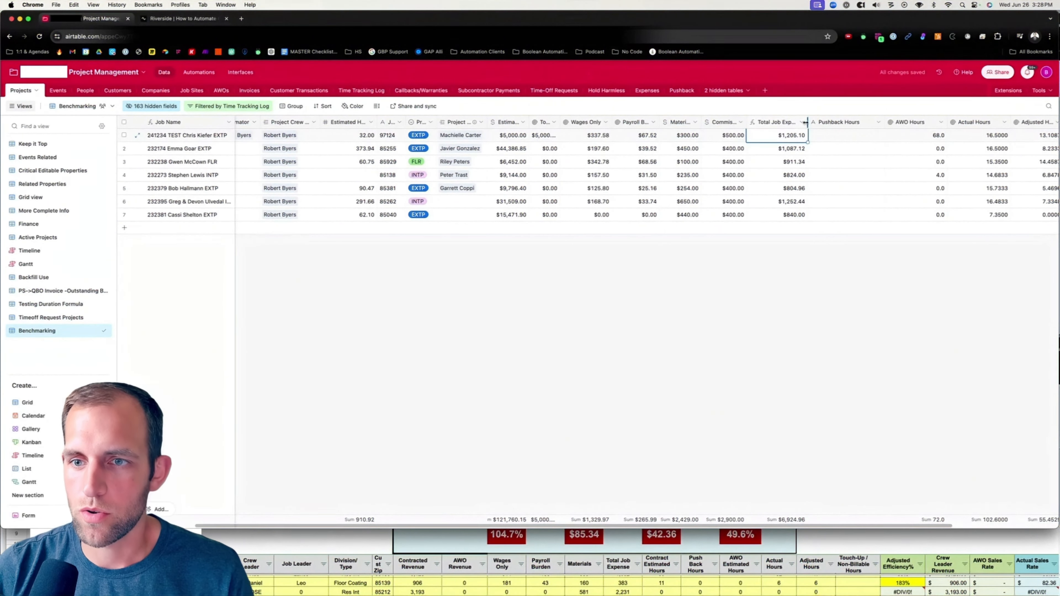
Examine the TEST project's Pushback Hours, AWO Hours, Actual Hours and Adjusted Hours columns.
mouse_move(808, 124)
mouse_down()
mouse_move(857, 123)
mouse_move(808, 126)
mouse_up()
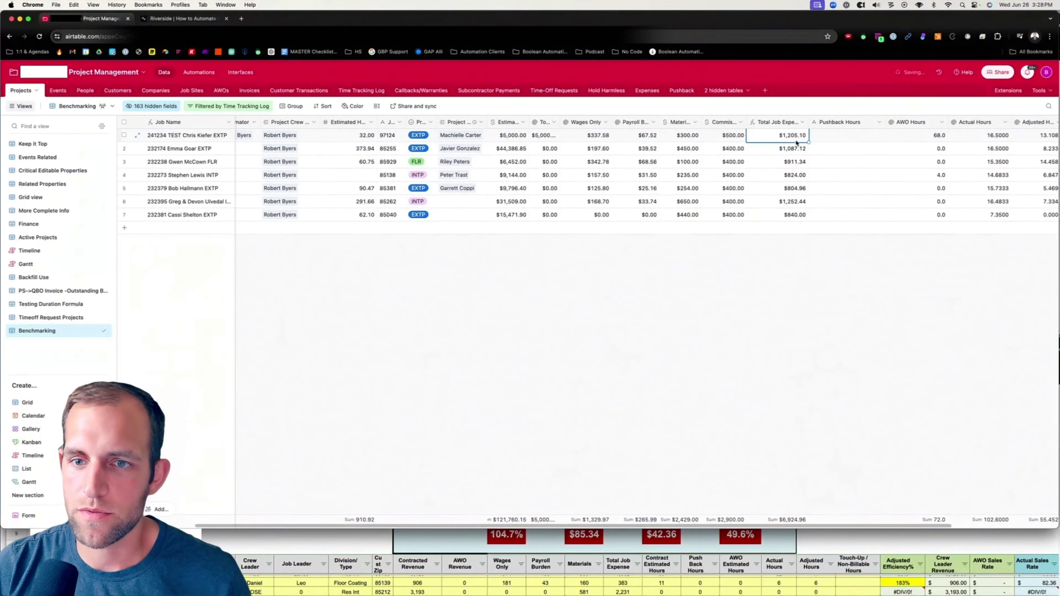
scroll(876, 141, right, 1)
scroll(885, 141, right, 3)
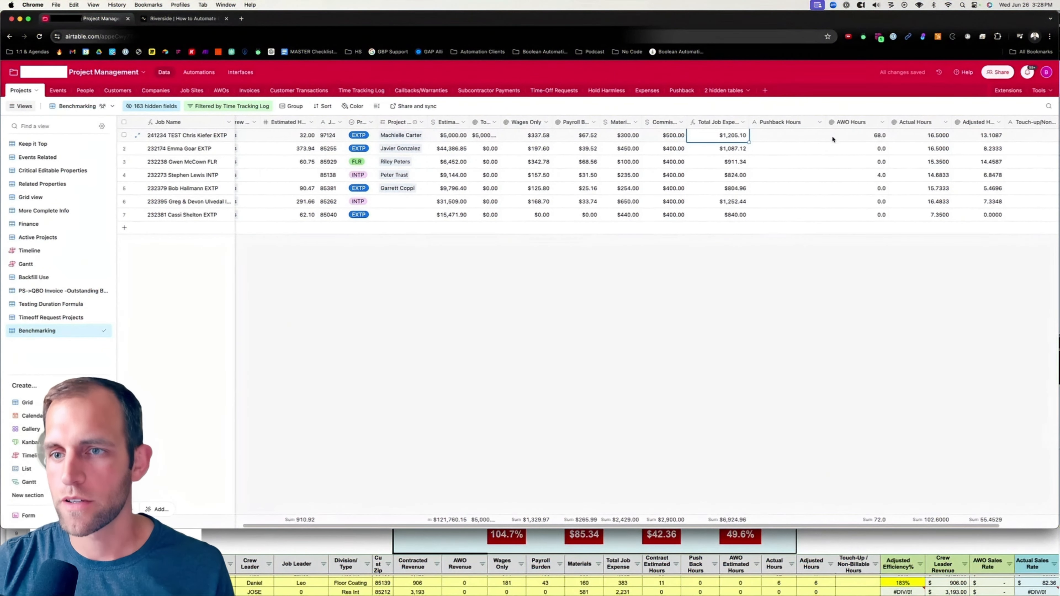
click(795, 137)
scroll(795, 136, left, 1)
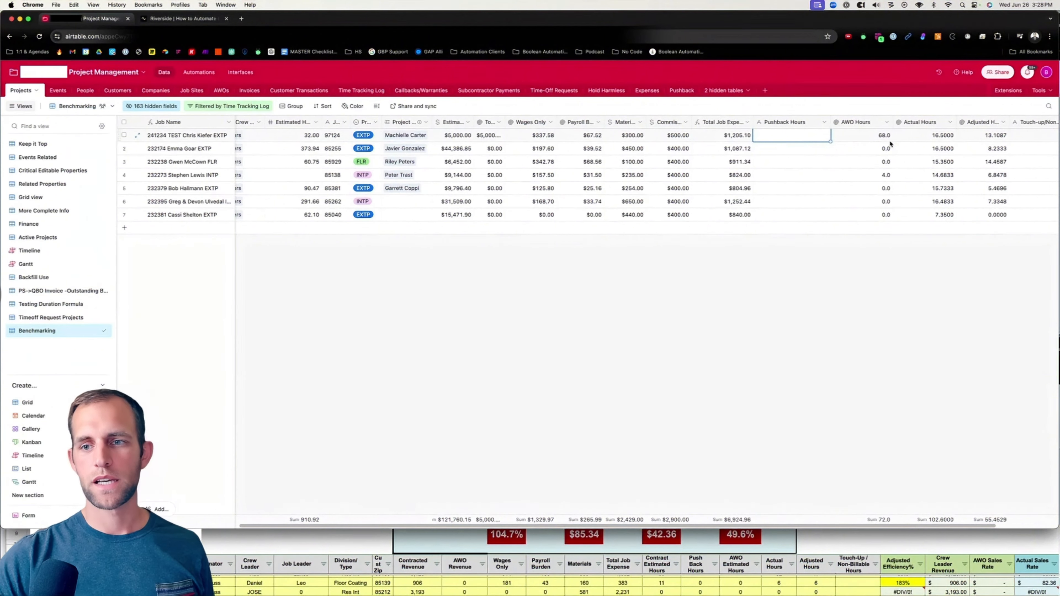
scroll(921, 137, right, 3)
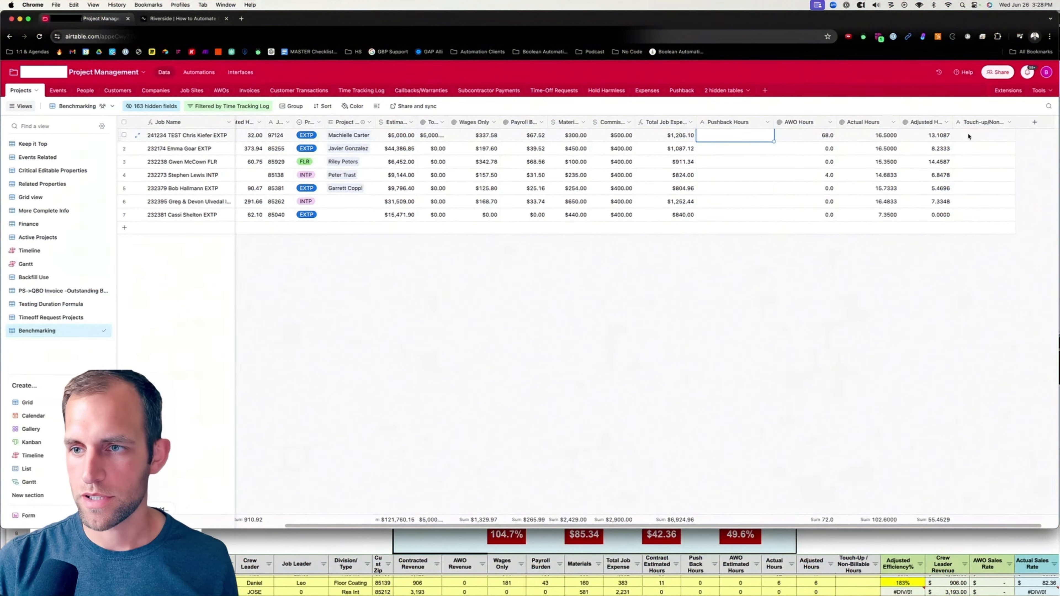
In the Time Tracking Log, duplicate several of the 241234 TEST project's time entries.
click(371, 96)
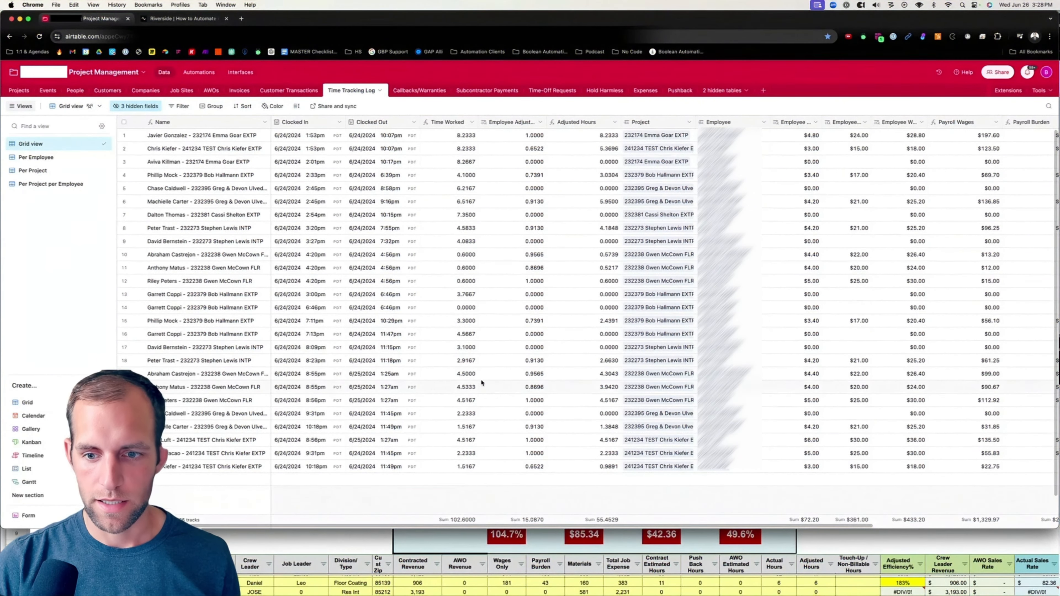
scroll(480, 381, down, 1)
click(124, 421)
right_click(130, 447)
click(166, 336)
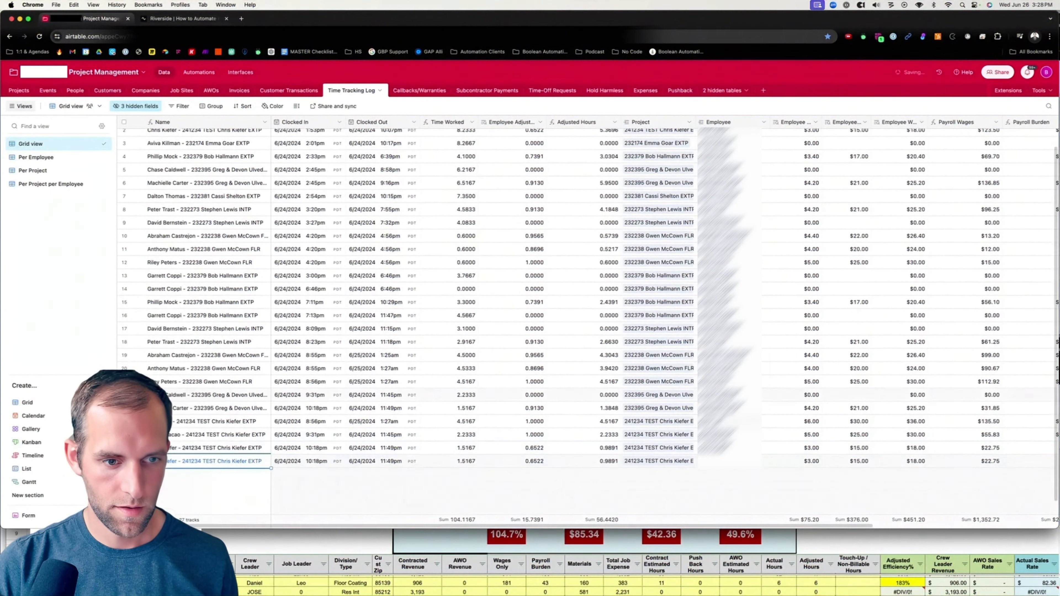
right_click(129, 434)
click(167, 323)
right_click(127, 420)
click(166, 309)
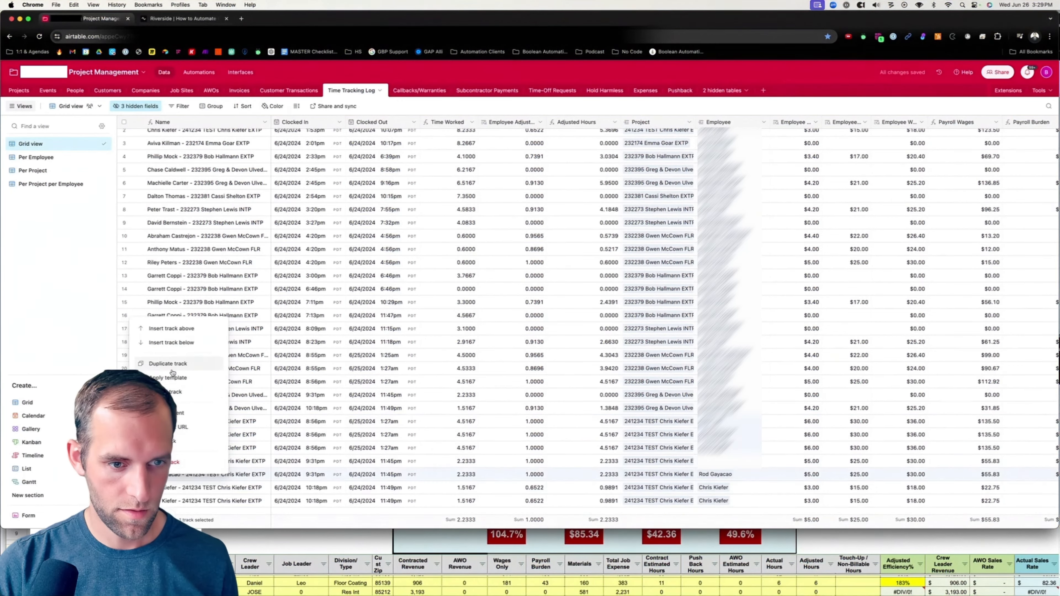
Set a duplicated TEST entry's clock-out time to 6:00pm on 6/24/2024.
scroll(397, 418, down, 3)
double_click(394, 434)
scroll(397, 422, down, 8)
click(400, 407)
click(407, 473)
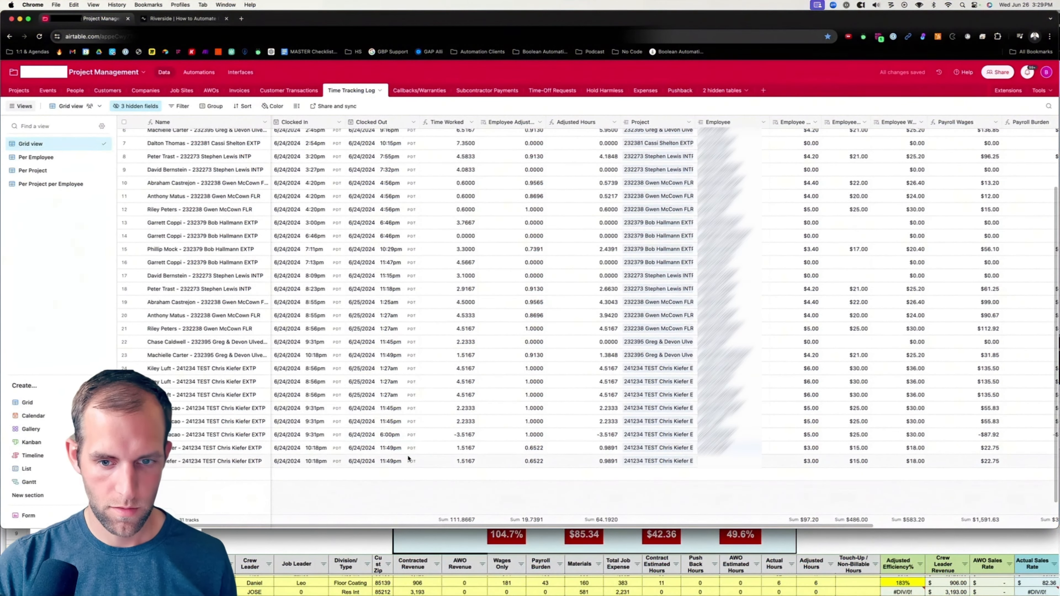
Edit the clock-in times of the duplicated TEST entries, including 9:00am on 6/24/2024.
double_click(320, 435)
scroll(327, 413, up, 8)
click(317, 366)
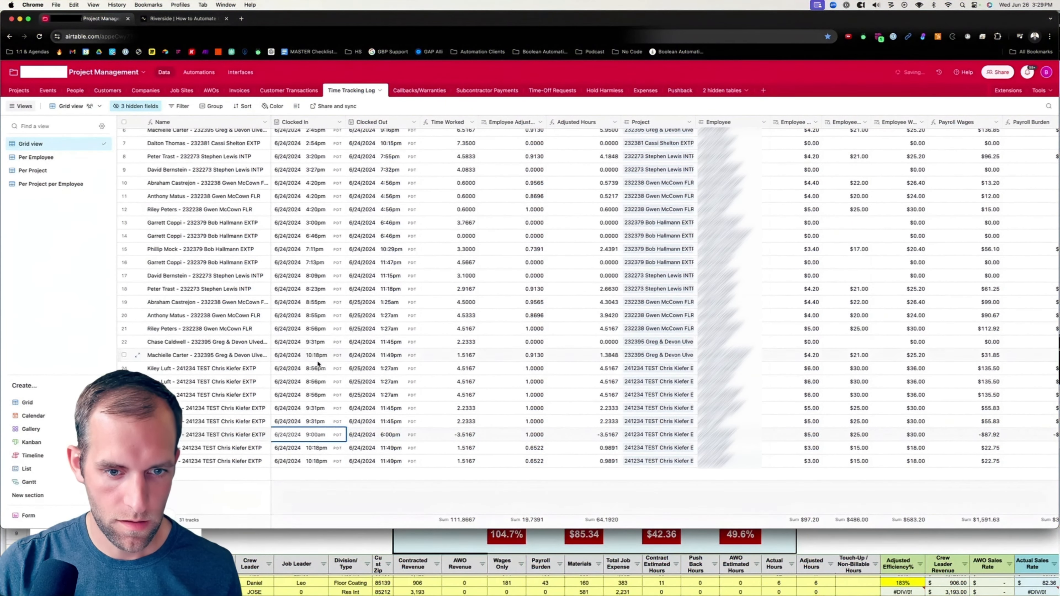
click(340, 473)
double_click(320, 421)
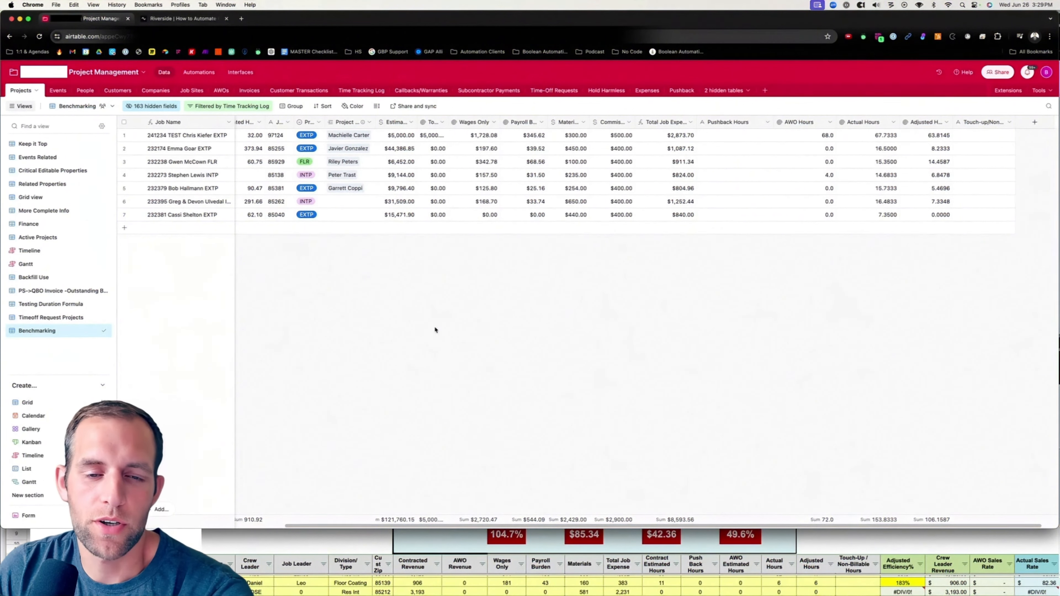
scroll(272, 161, left, 1)
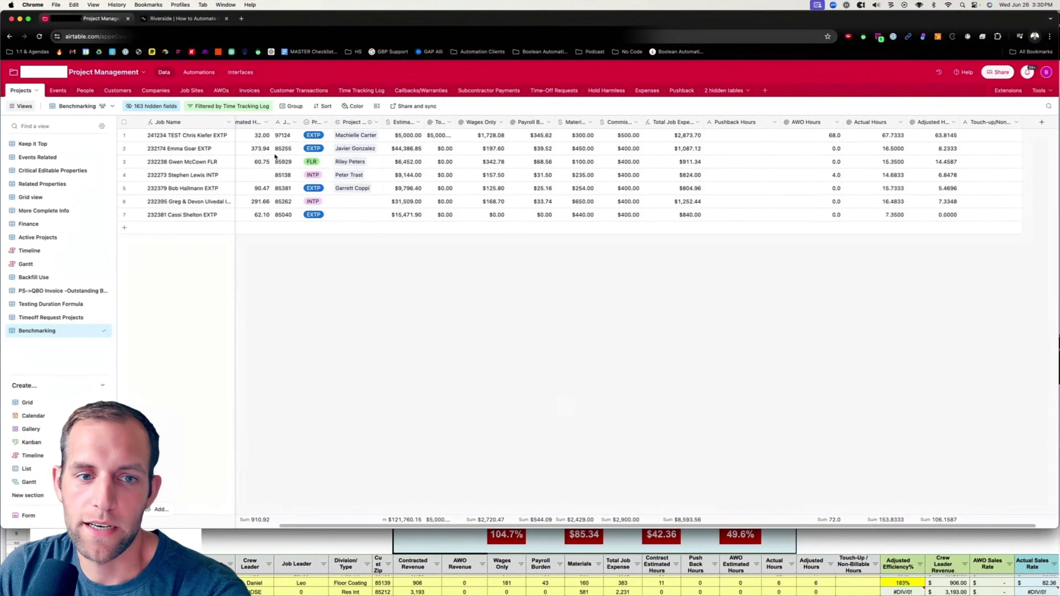